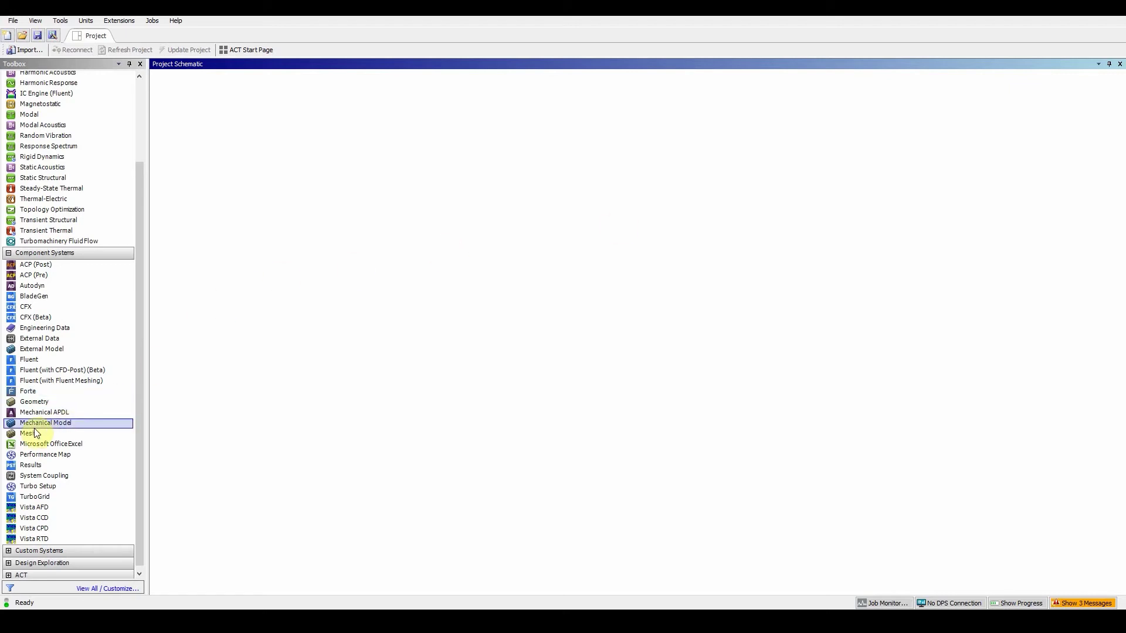
Add a standalone Mesh system to the project schematic and import the native valve geometry file from Part Files into it
drag(37, 433, 237, 145)
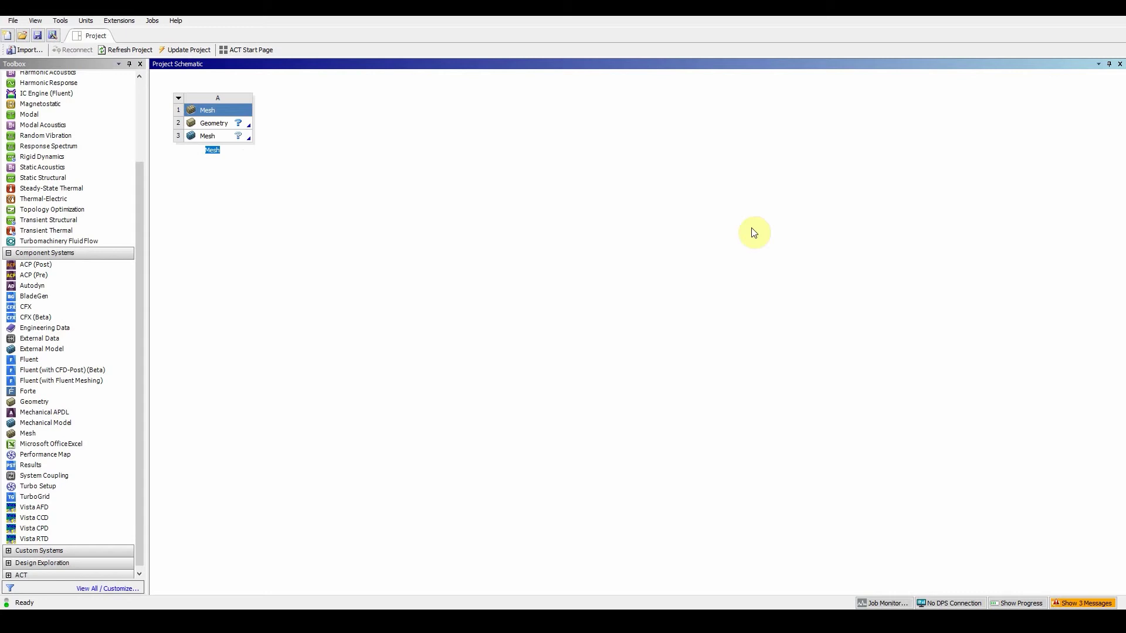
right_click(229, 124)
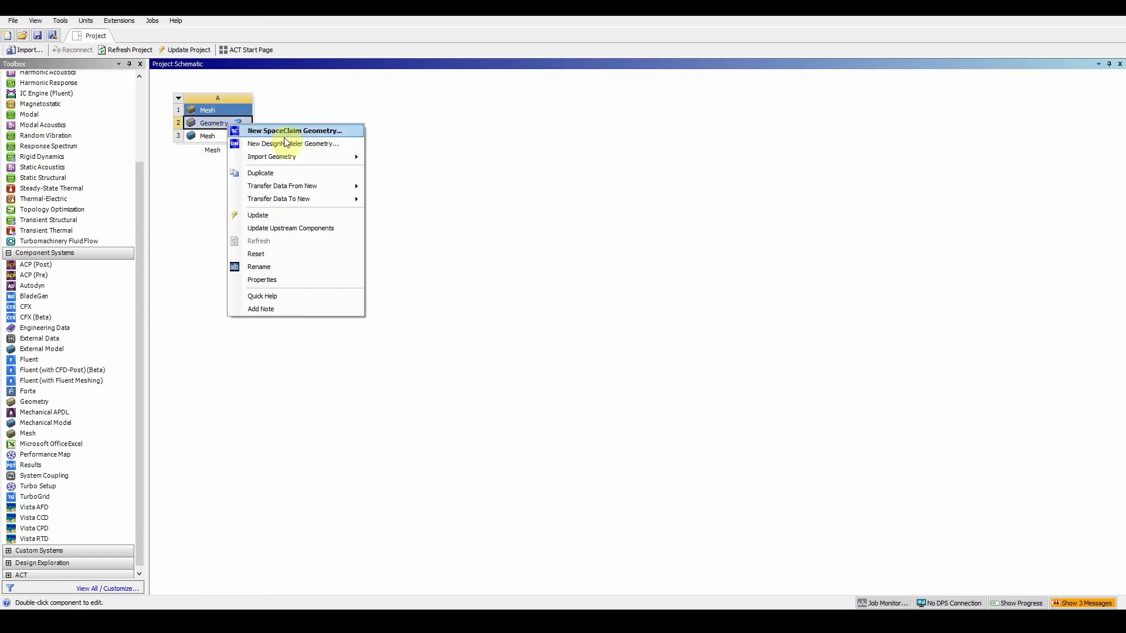
mouse_move(302, 156)
click(391, 159)
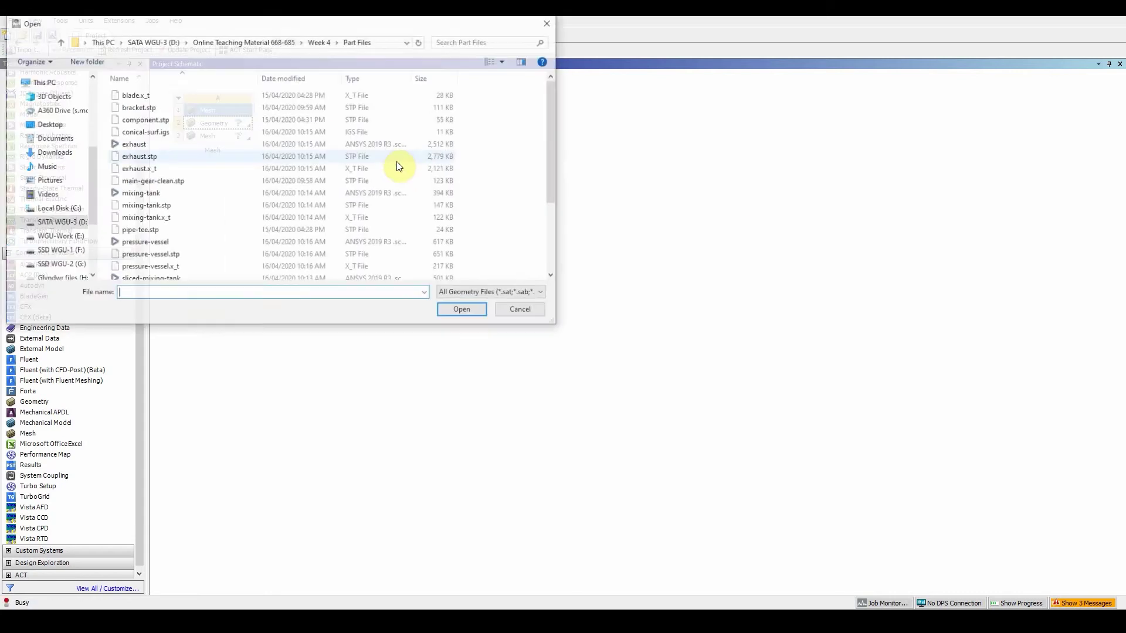
scroll(217, 171, down, 2)
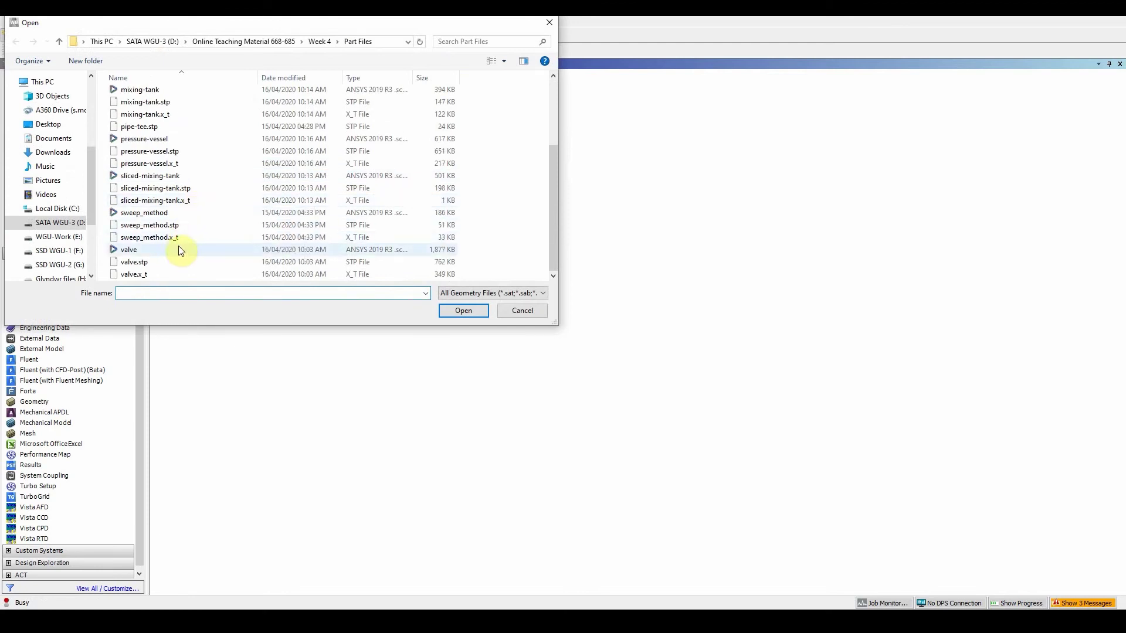
click(178, 248)
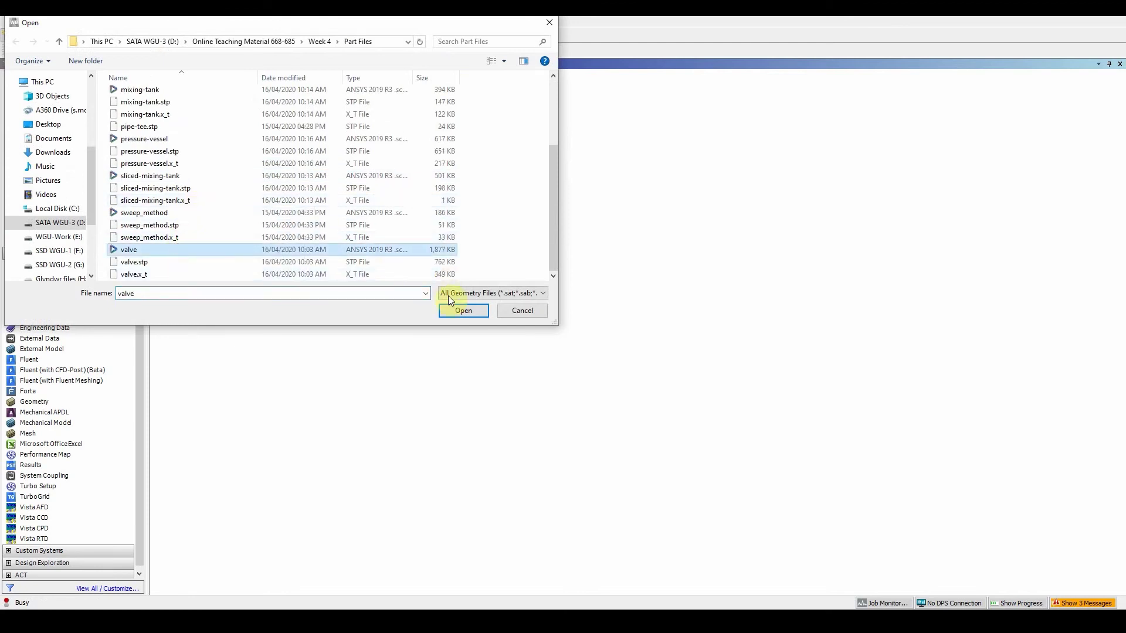
click(476, 314)
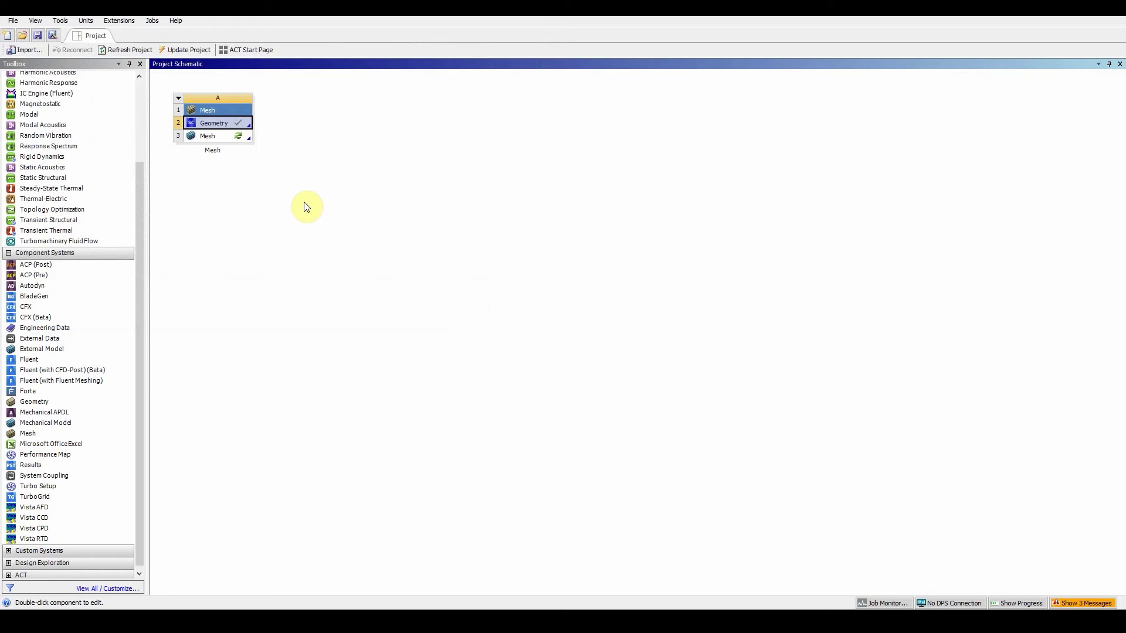
Open the mesh component for editing and set the unit system to Metric (mm, kg, N, s, mV, mA)
double_click(239, 138)
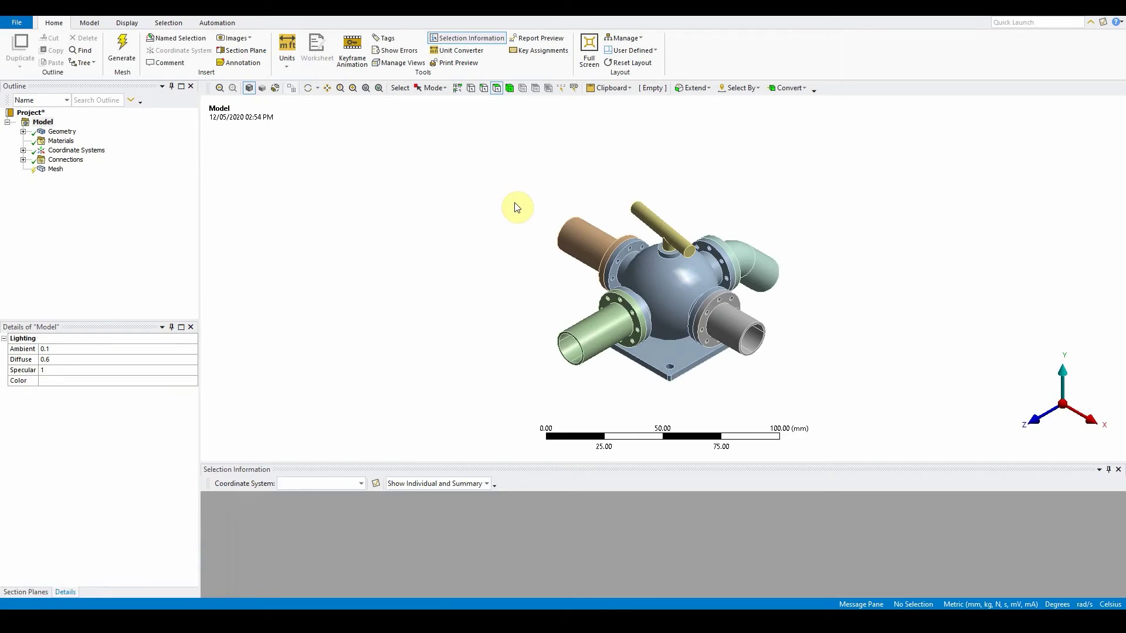
click(293, 52)
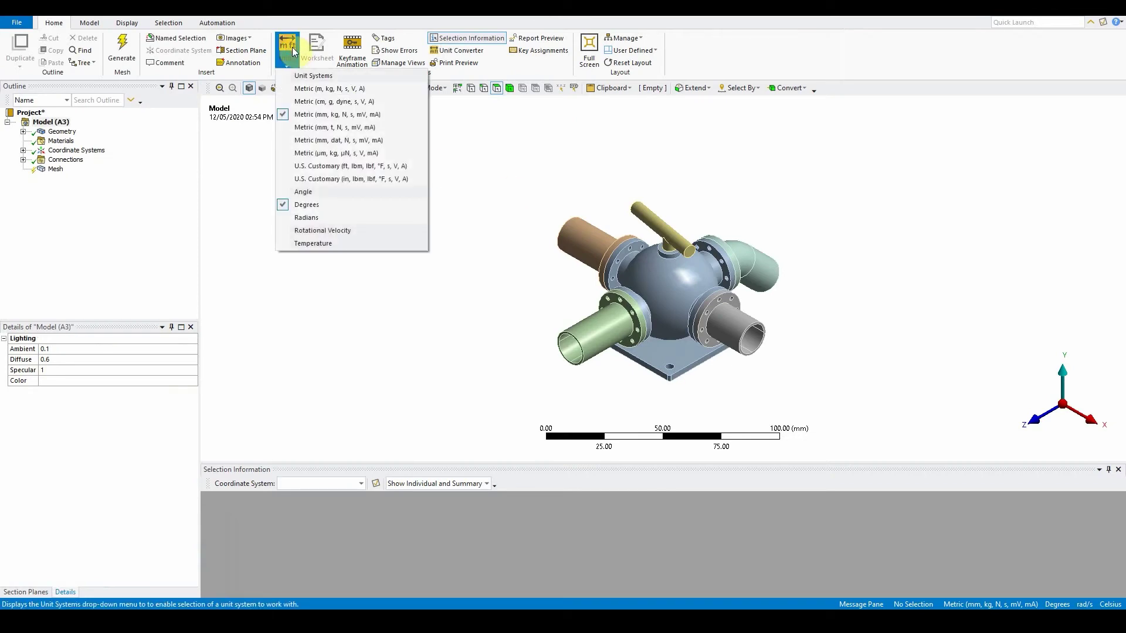
click(312, 115)
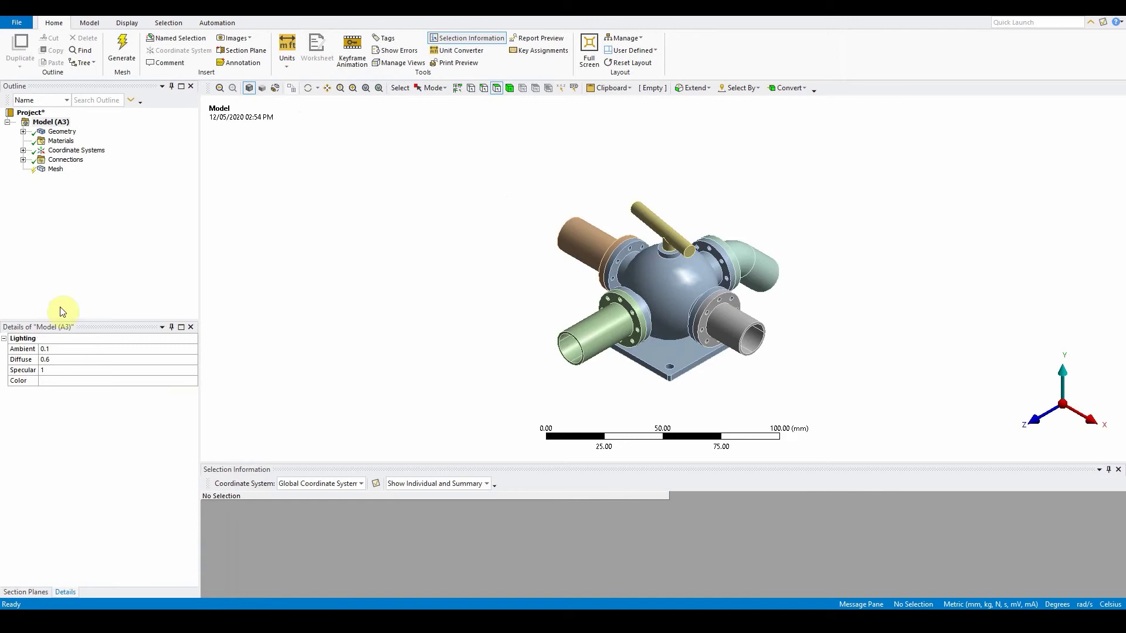
Set the mesh quality error limits to Standard Mechanical
click(55, 169)
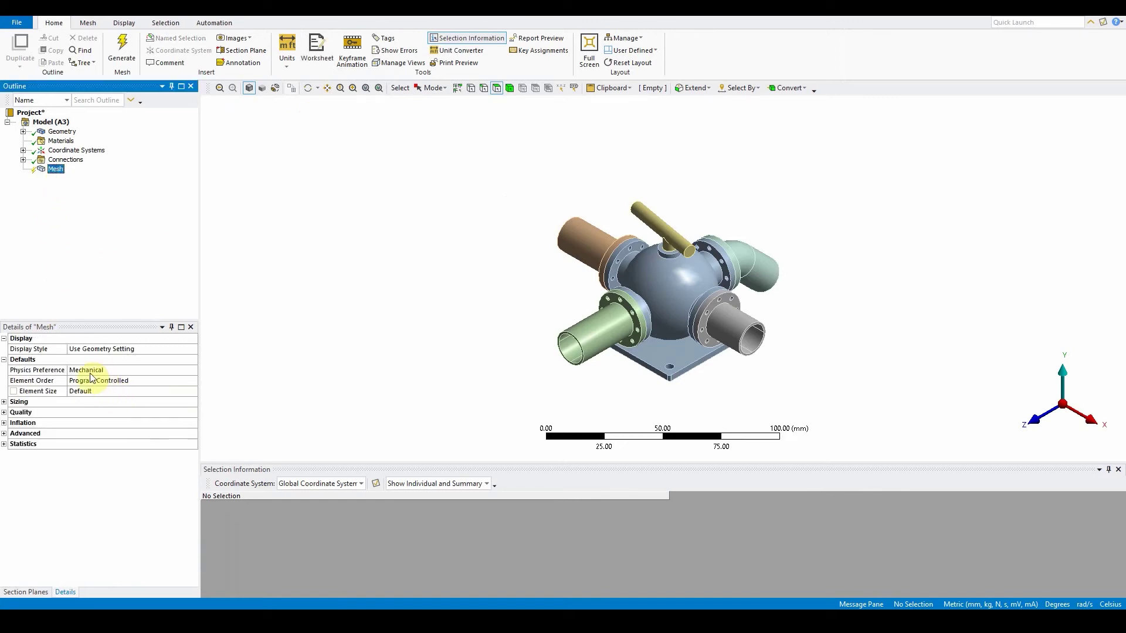
click(4, 413)
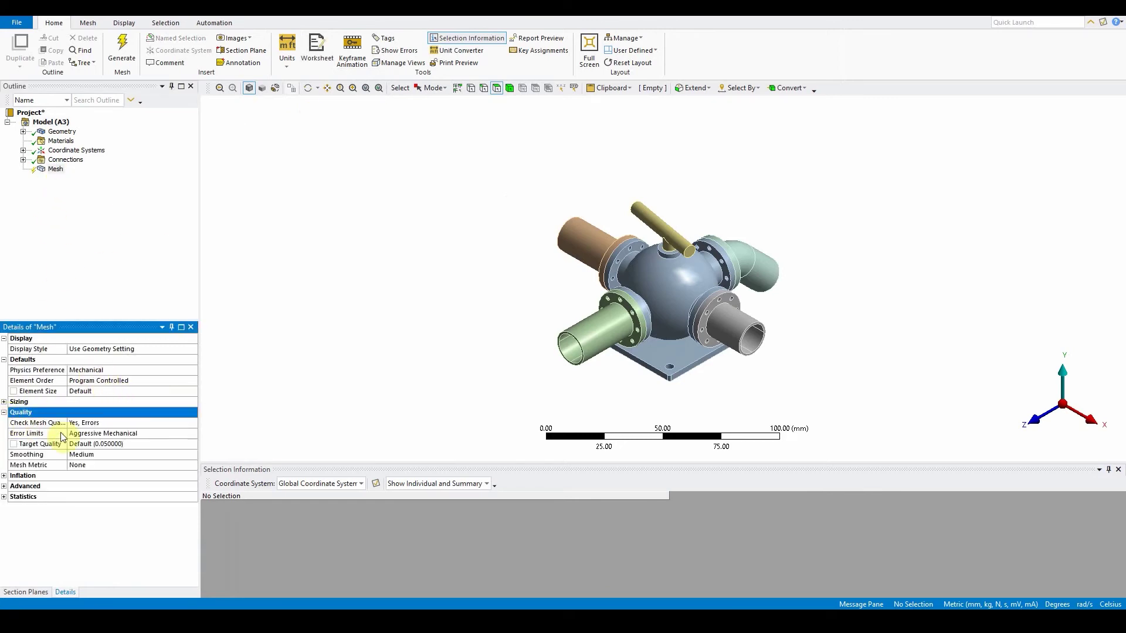
click(99, 434)
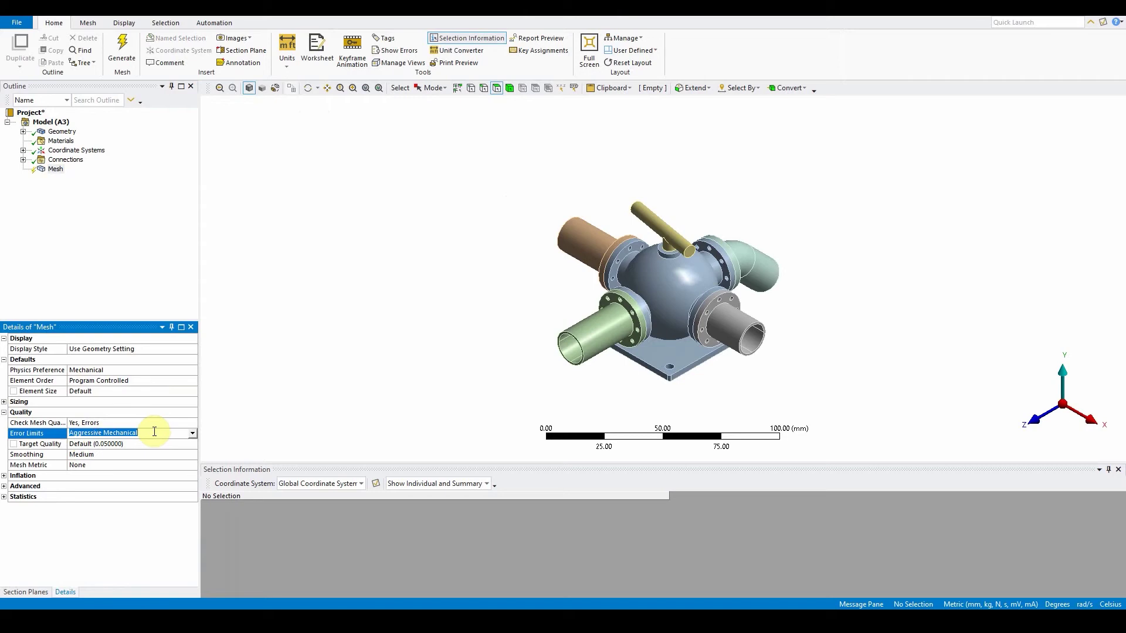
click(193, 433)
click(164, 448)
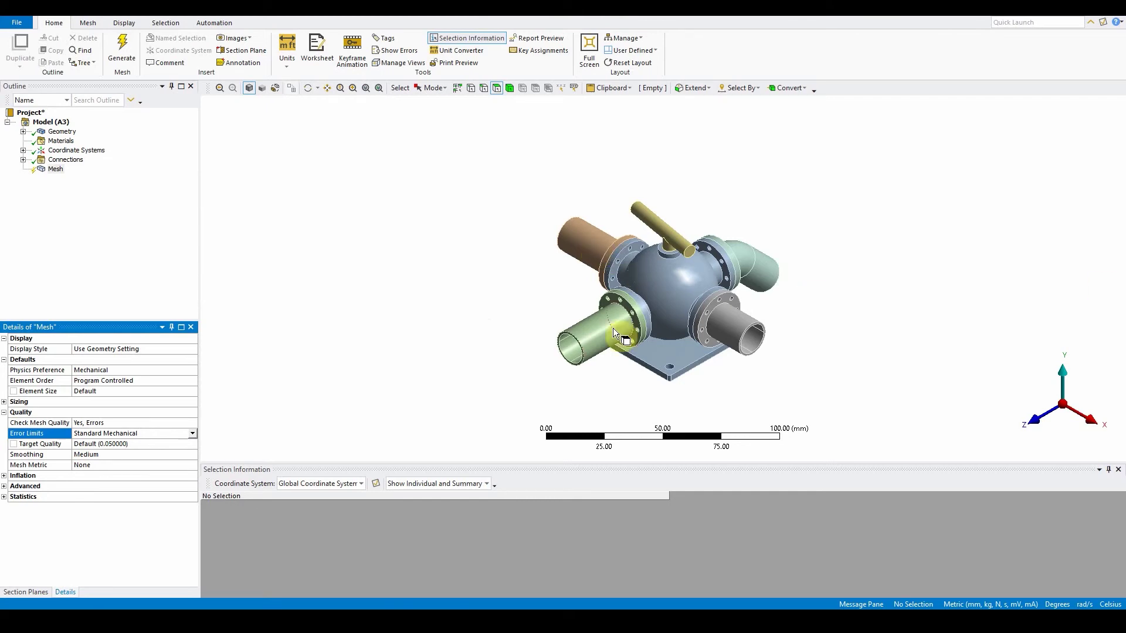
Check which bodies of the valve assembly are sweepable
click(54, 170)
right_click(52, 174)
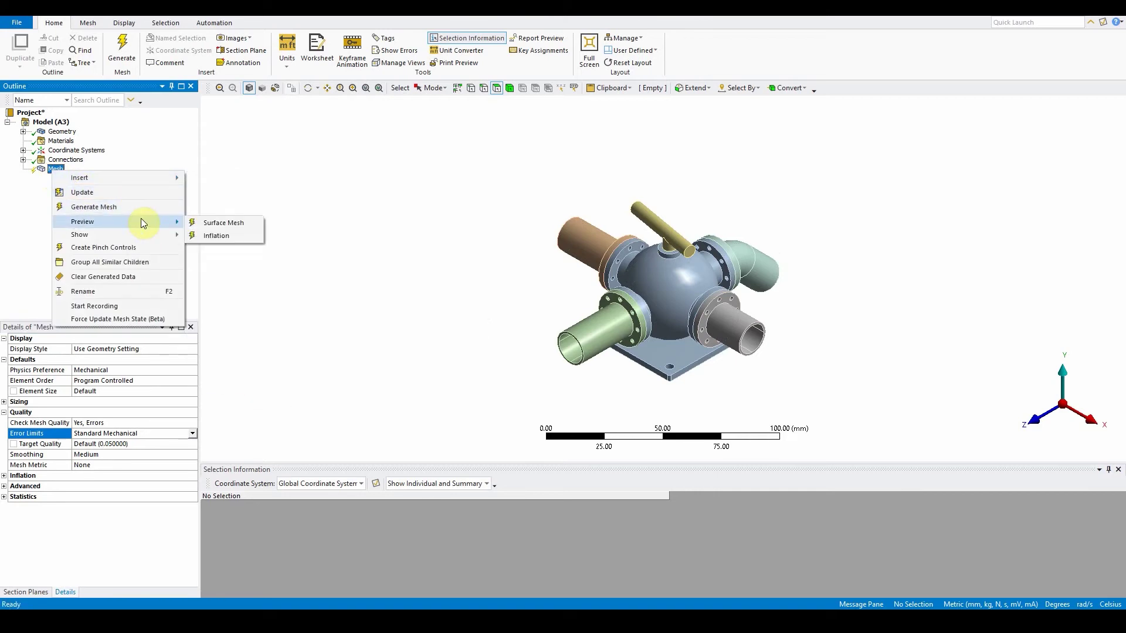
mouse_move(156, 234)
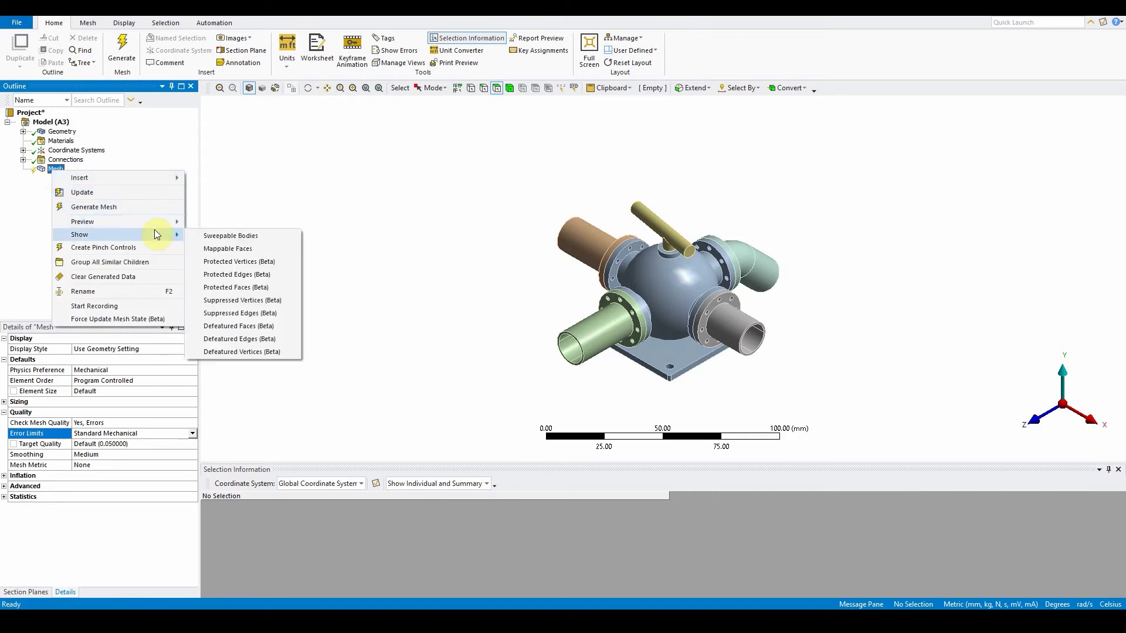
click(216, 236)
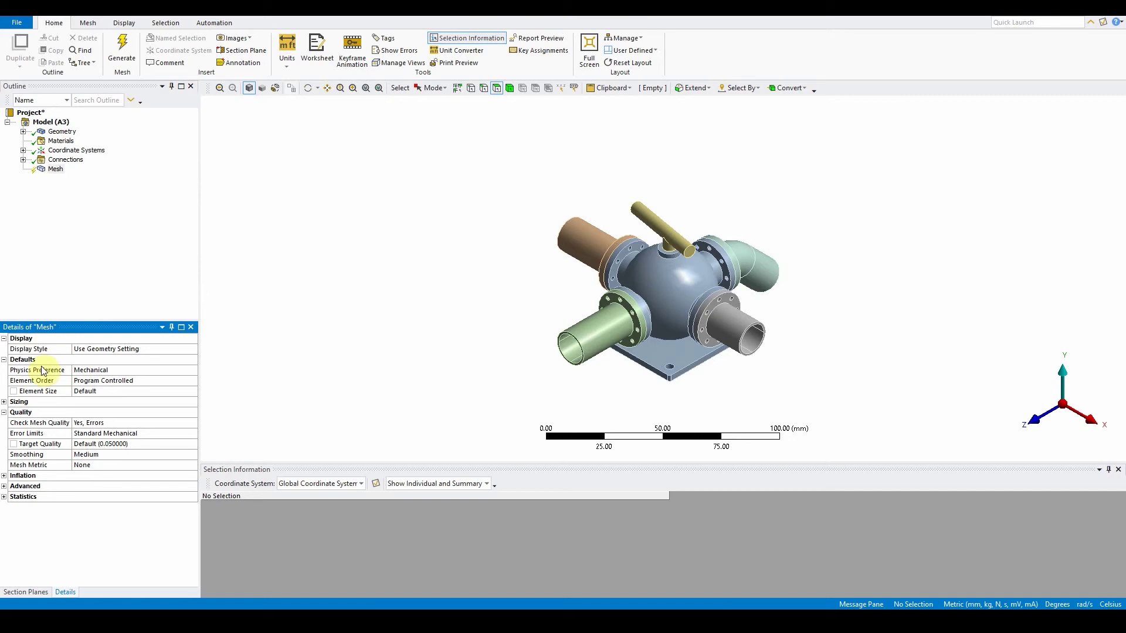
Turn off adaptive sizing and enable Capture Curvature in the global mesh sizing settings
click(4, 402)
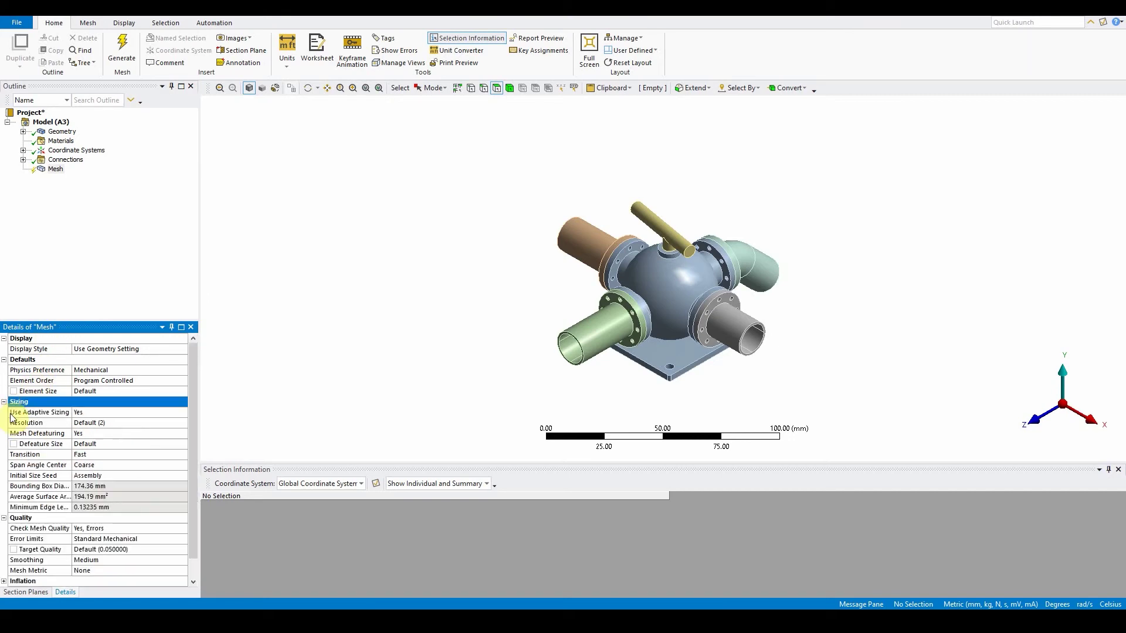
click(93, 412)
click(183, 412)
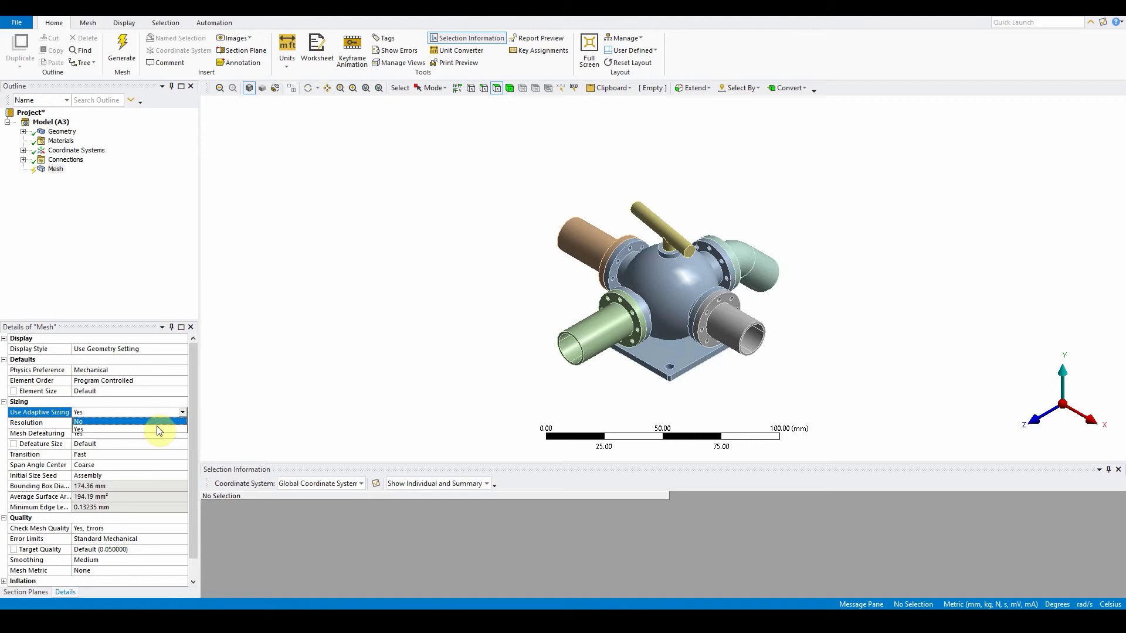
click(148, 421)
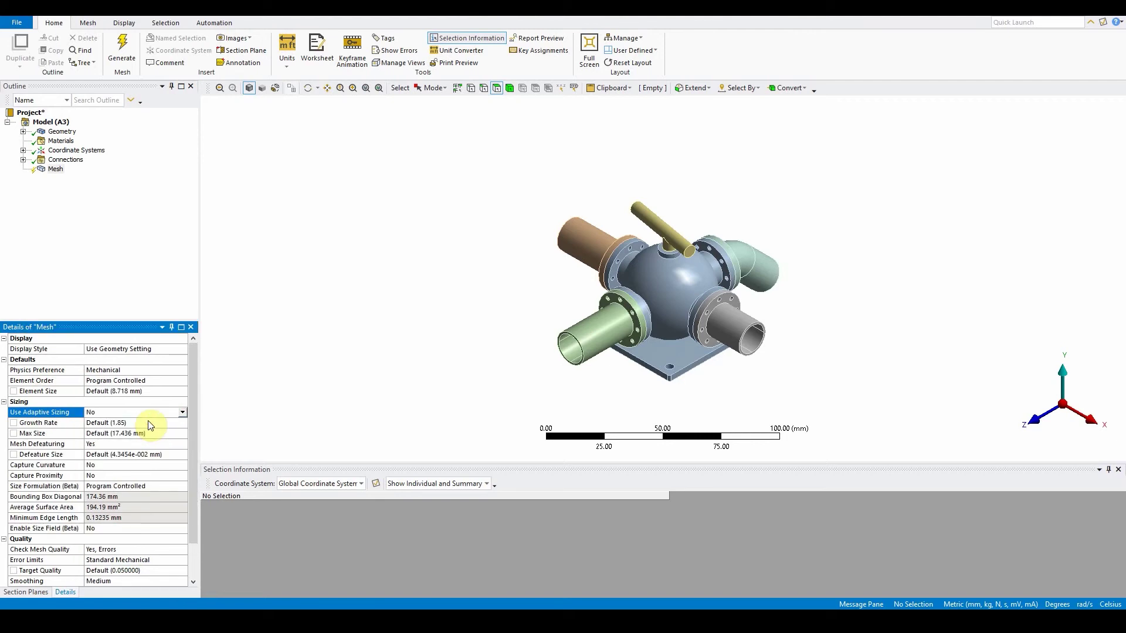
click(111, 465)
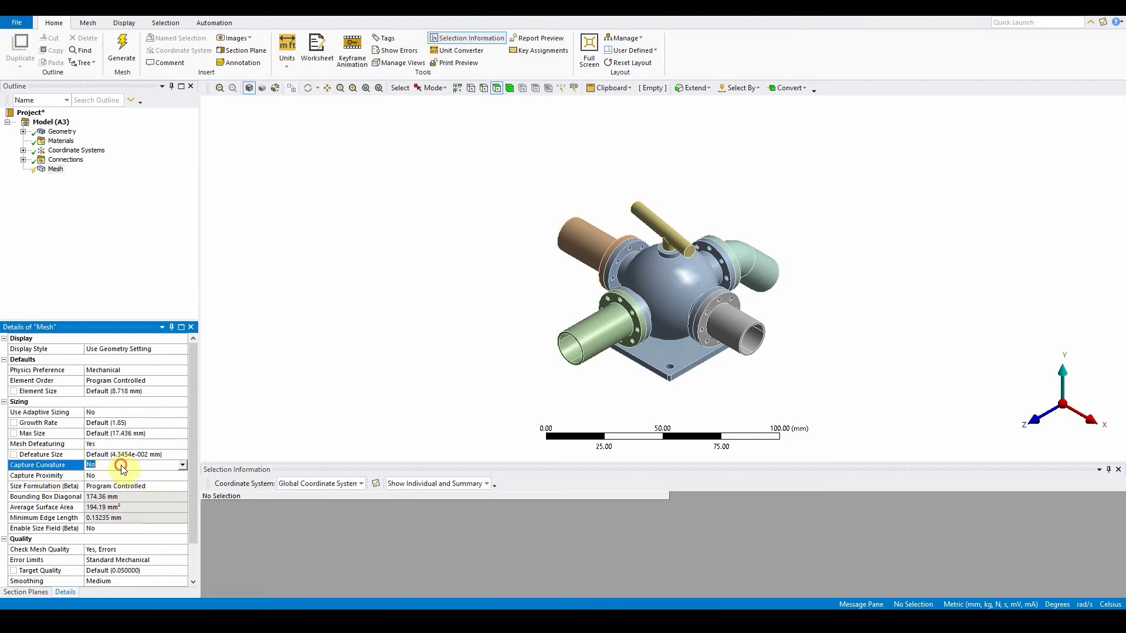
click(183, 465)
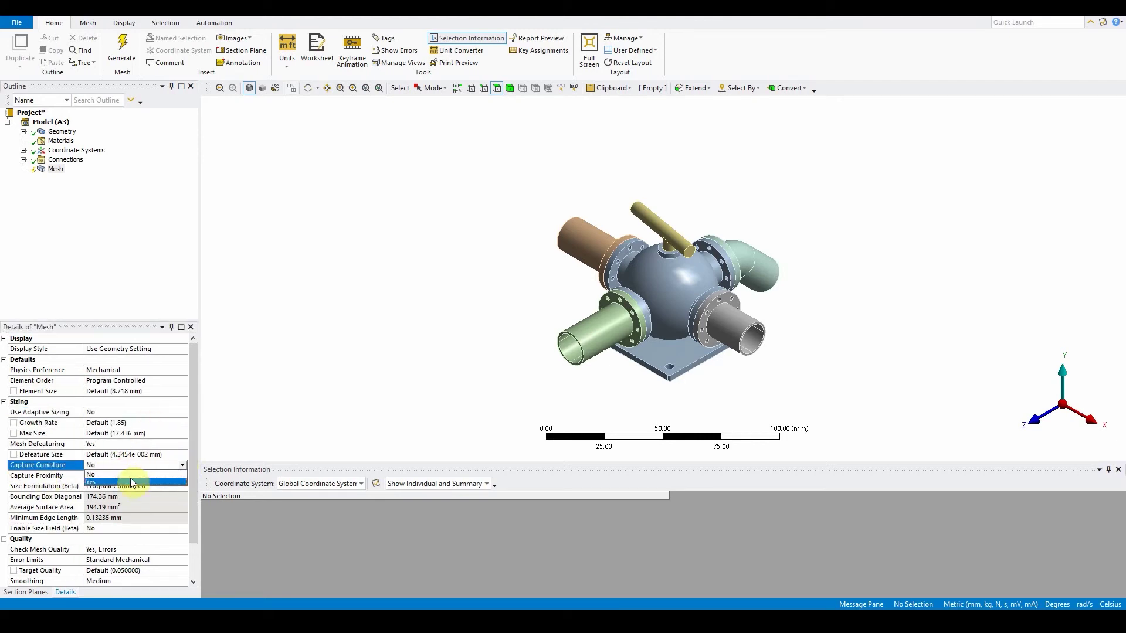
click(132, 480)
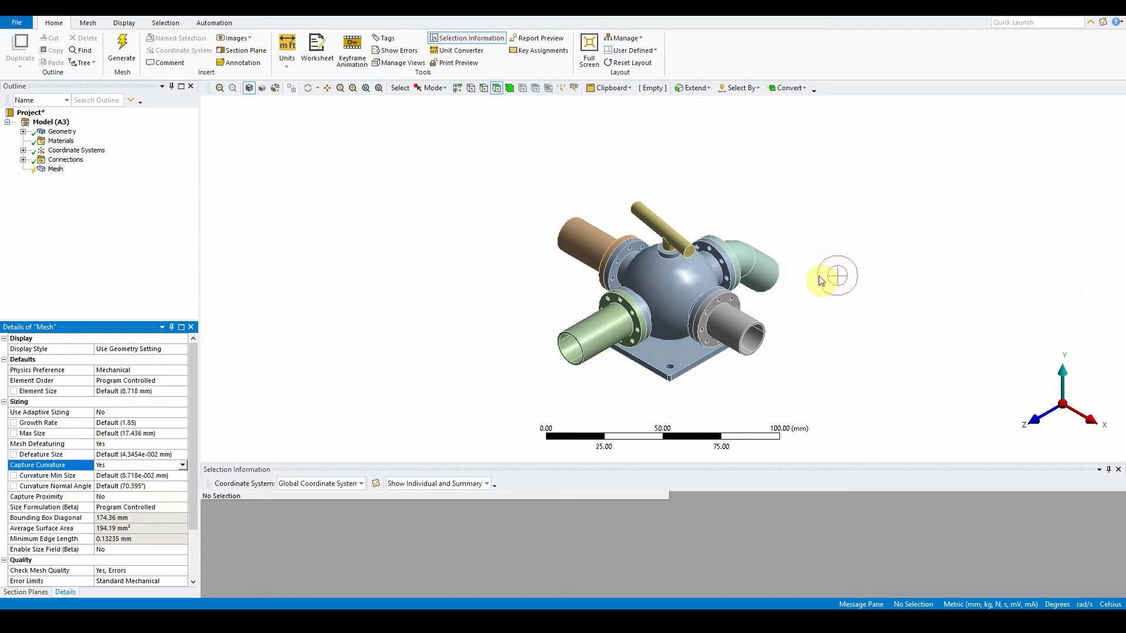
Create a named selection called "face" from the grey pipe's annular end face, applied to all geometry items of the same size
click(761, 333)
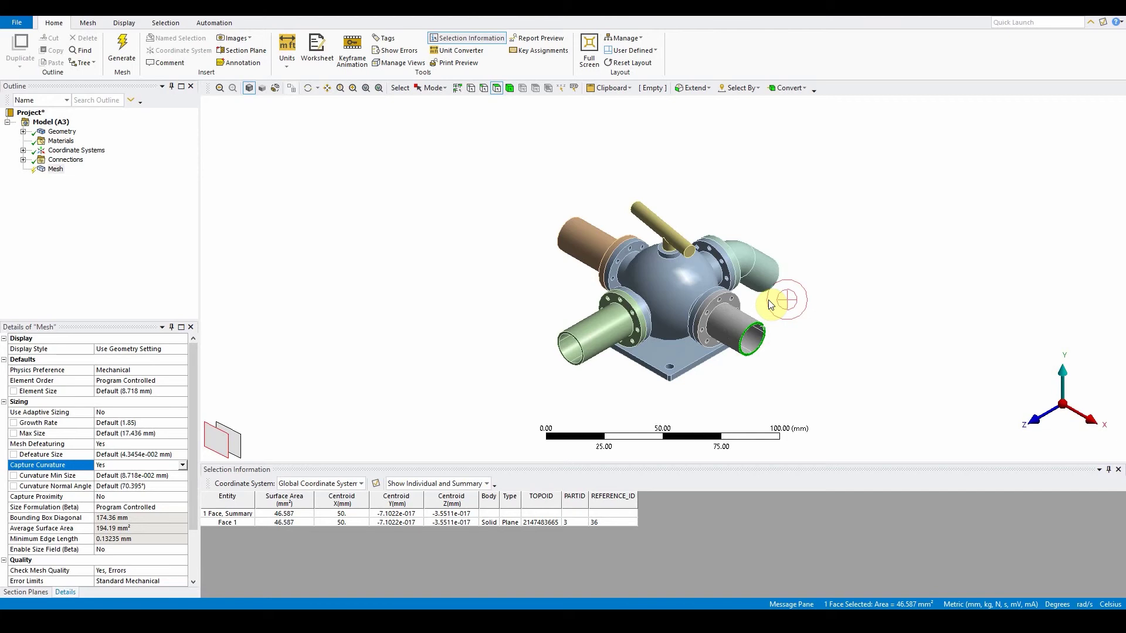
key(n)
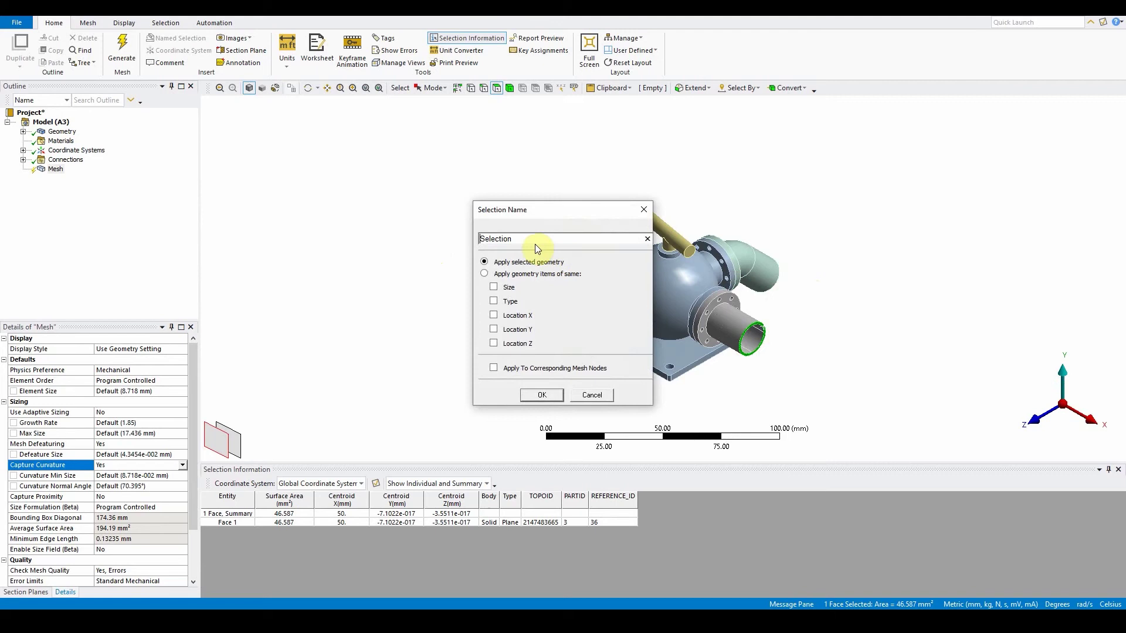
drag(519, 240, 467, 242)
text(face)
click(495, 287)
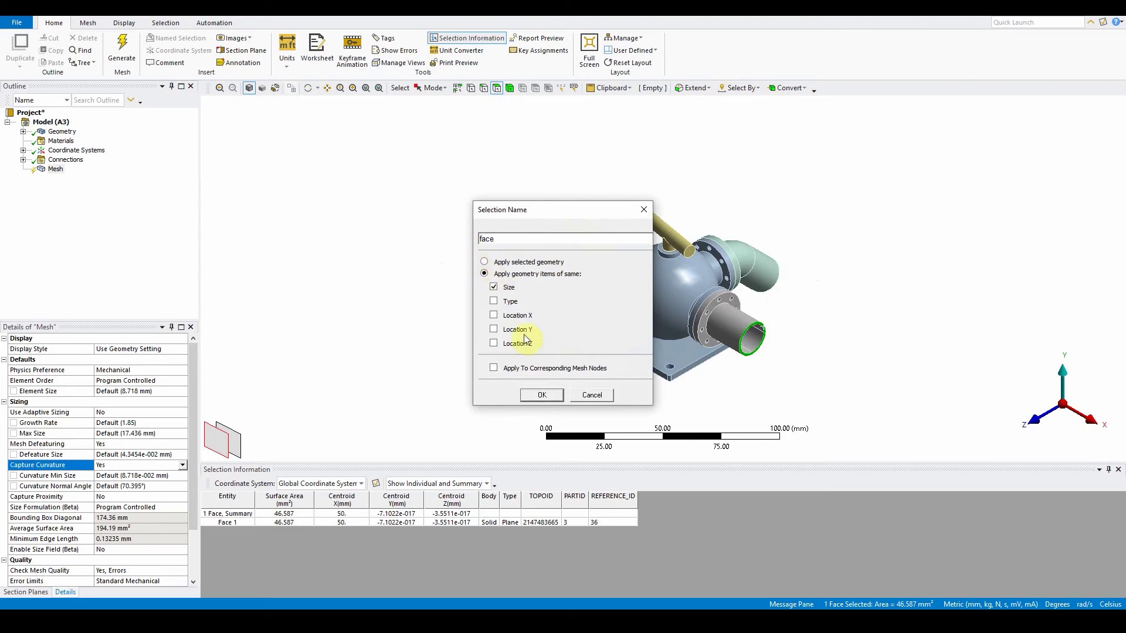
click(547, 396)
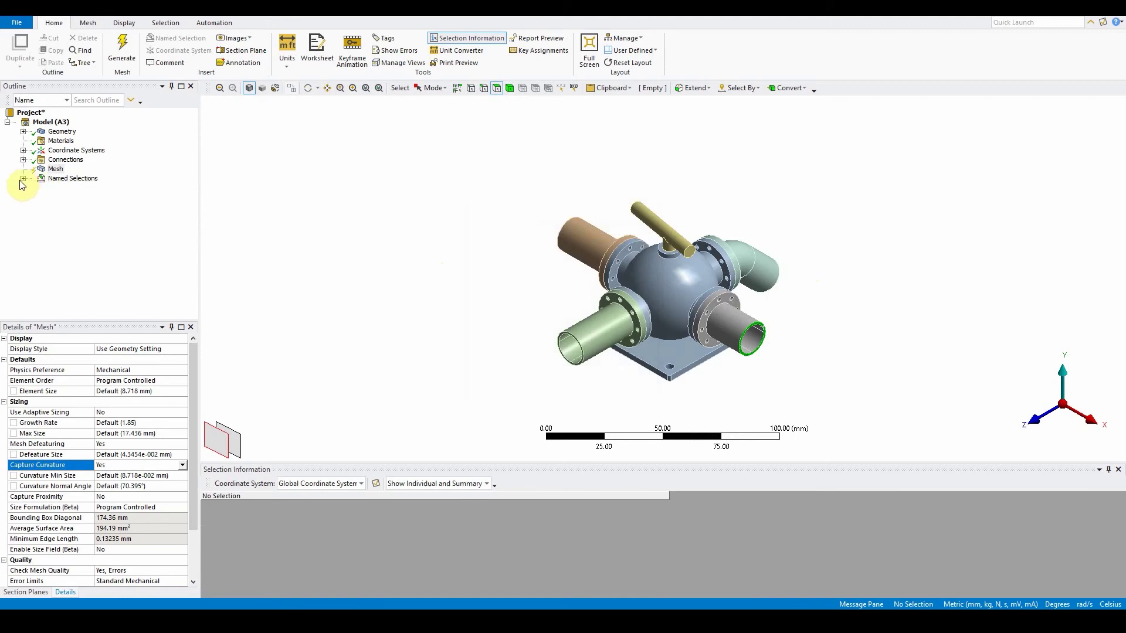
Examine the faces captured by the "face" named selection around the model and its worksheet criterion
click(24, 179)
click(70, 188)
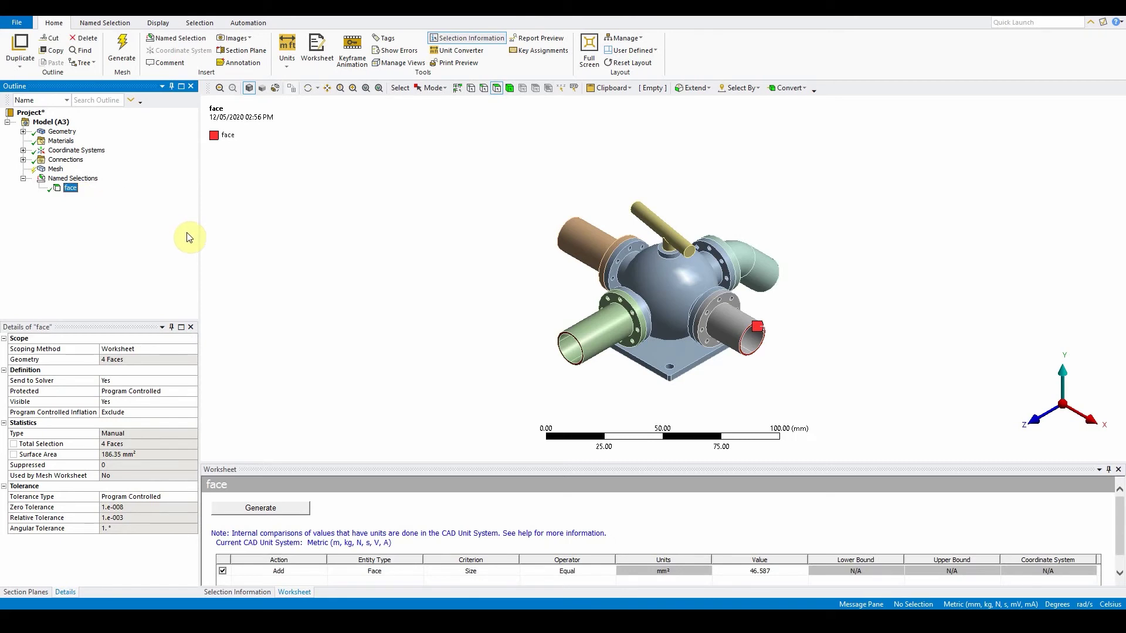
middle_drag(516, 303, 623, 332)
scroll(624, 329, down, 3)
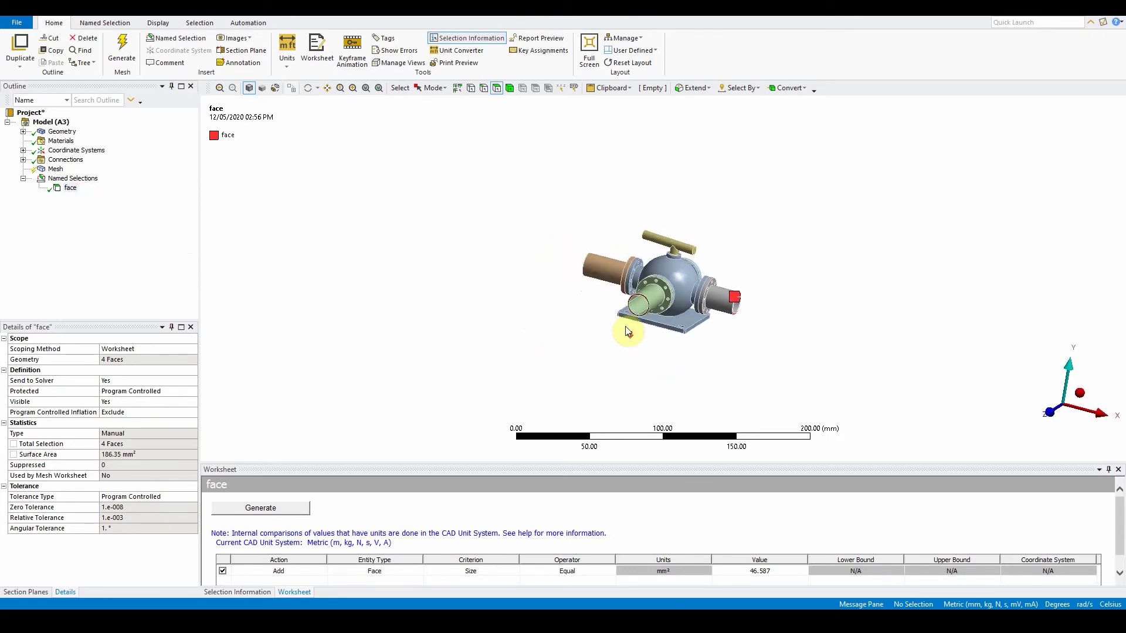
scroll(626, 329, up, 5)
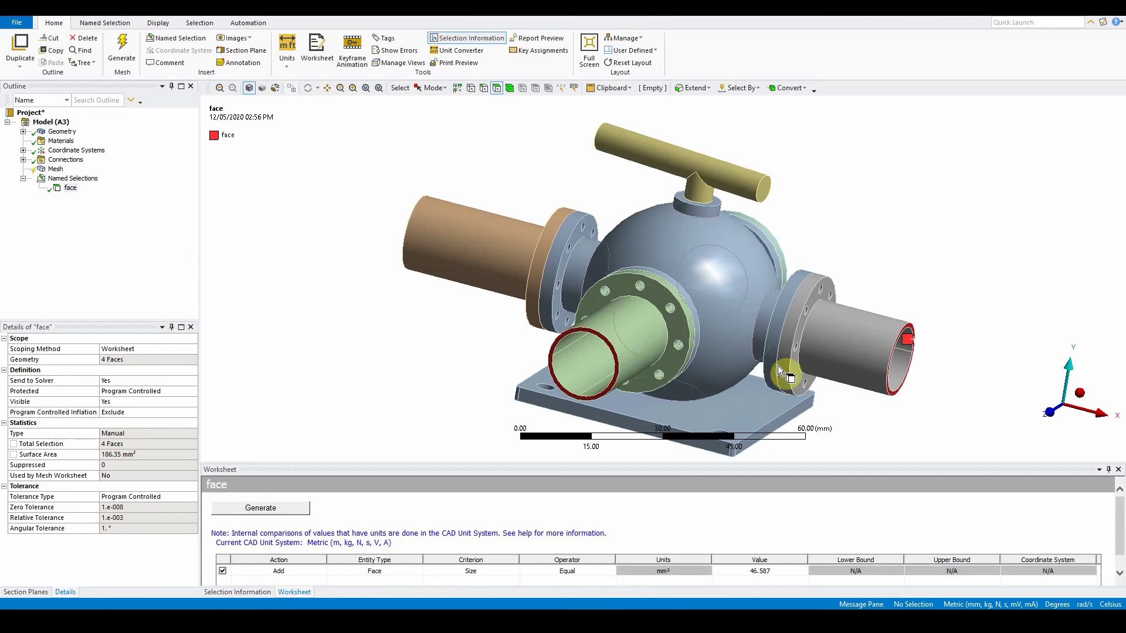
middle_drag(783, 373, 389, 251)
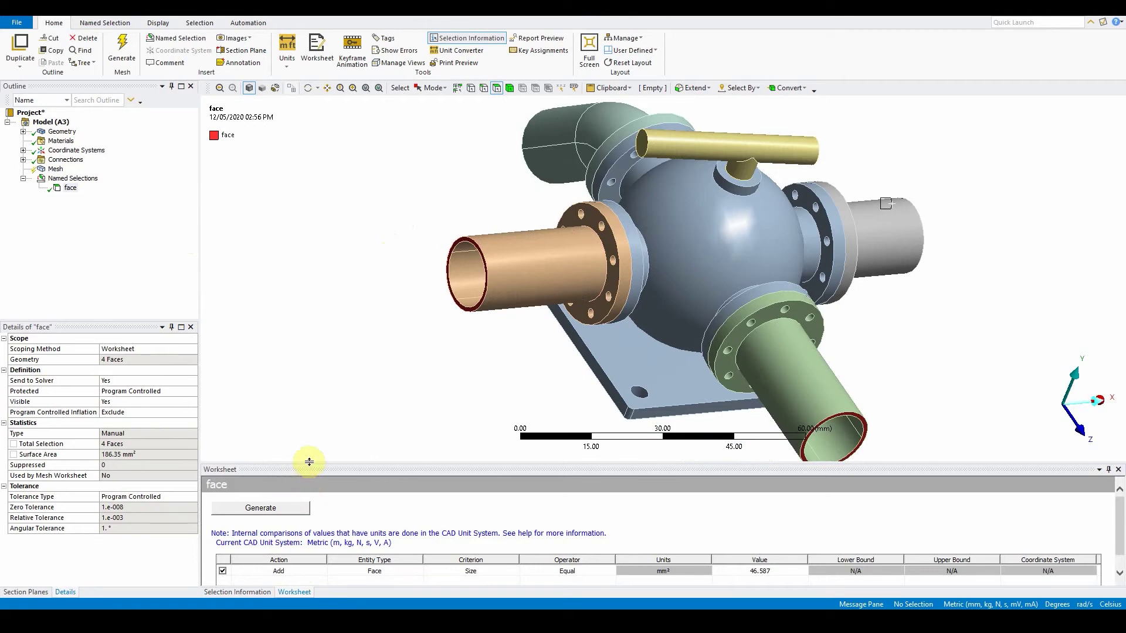
drag(309, 461, 307, 435)
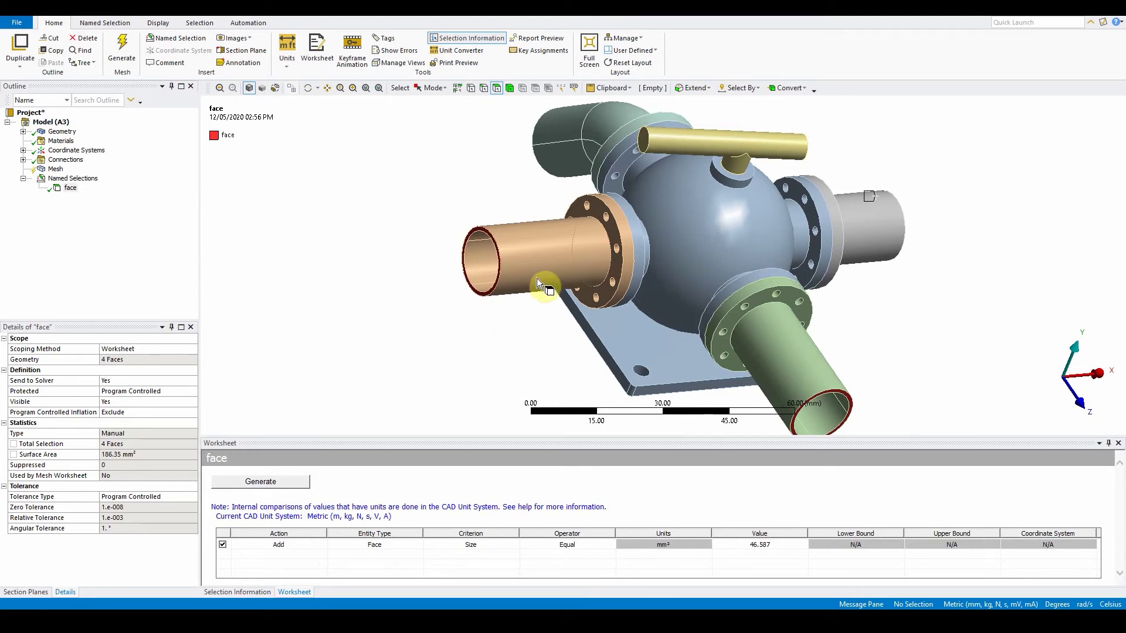
click(385, 285)
right_click(385, 286)
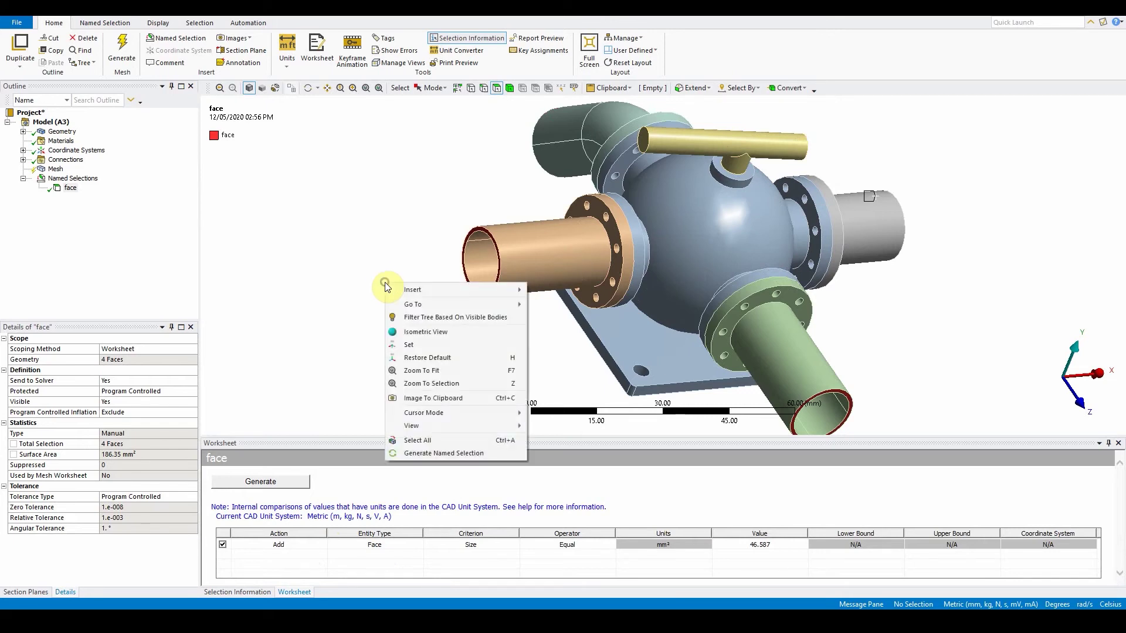
click(369, 303)
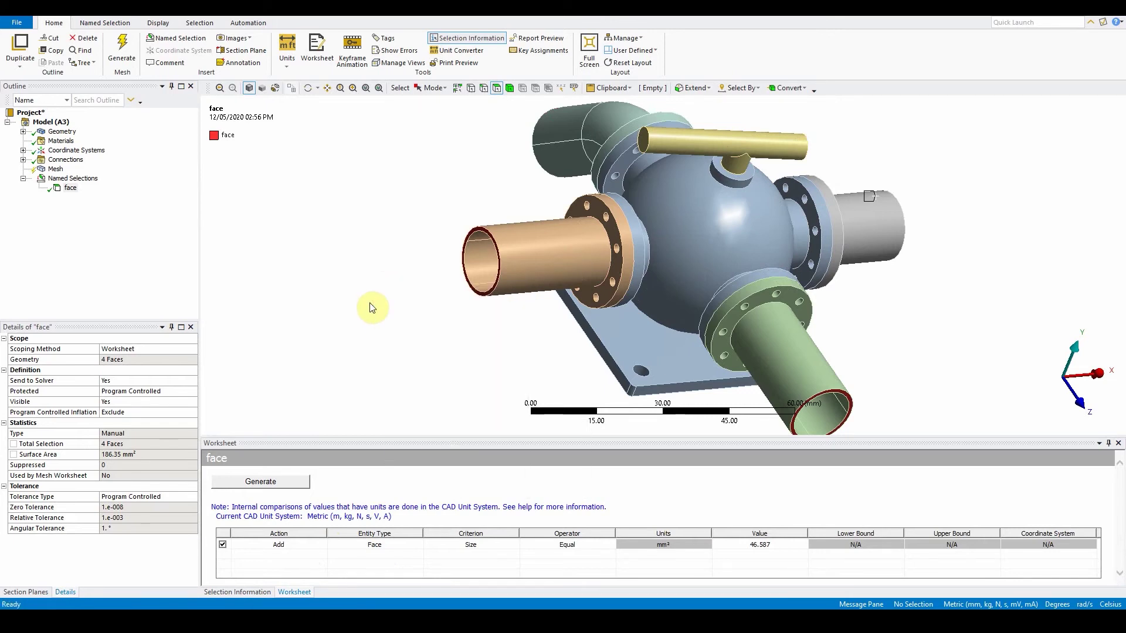
key(ctrl+a)
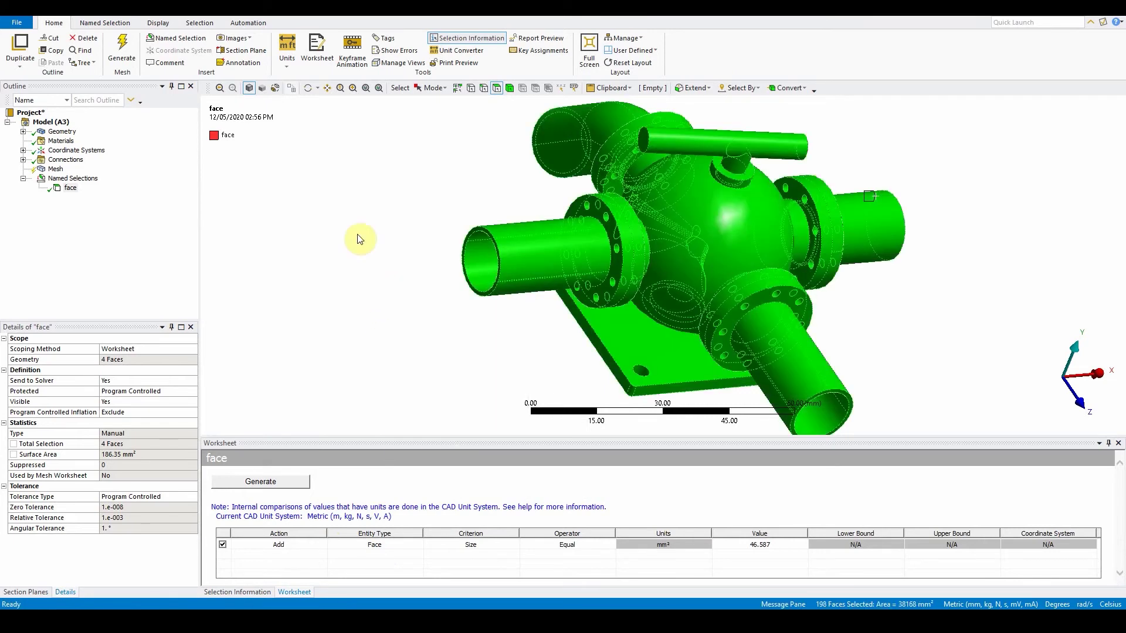
Insert a mesh method scoped to all bodies of the assembly and set it to Tetrahedrons
click(509, 89)
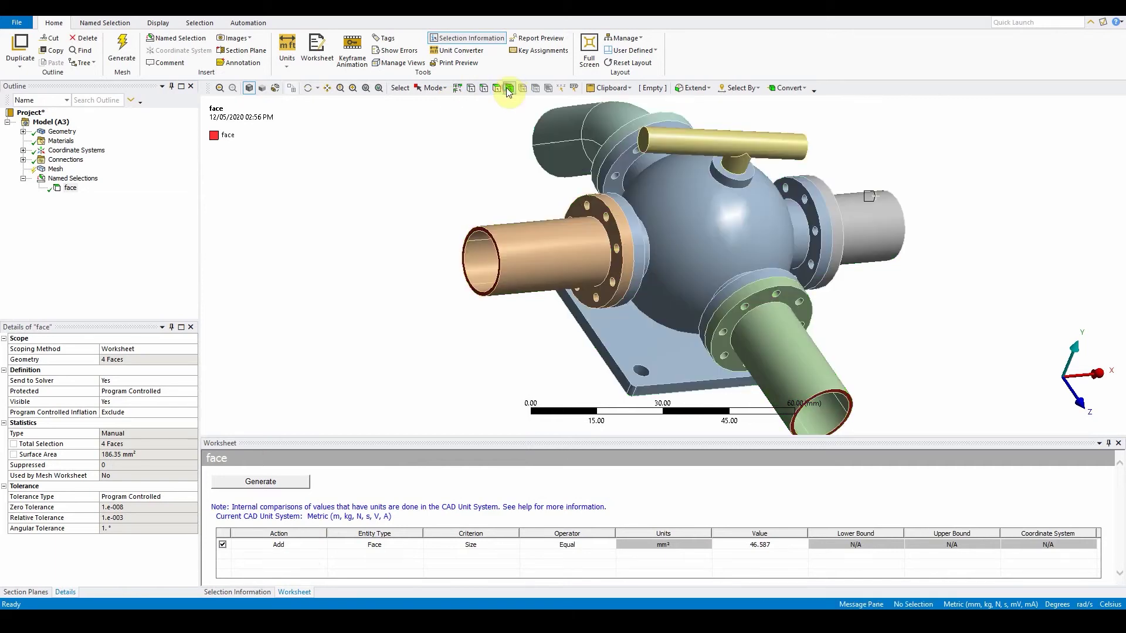
key(ctrl+a)
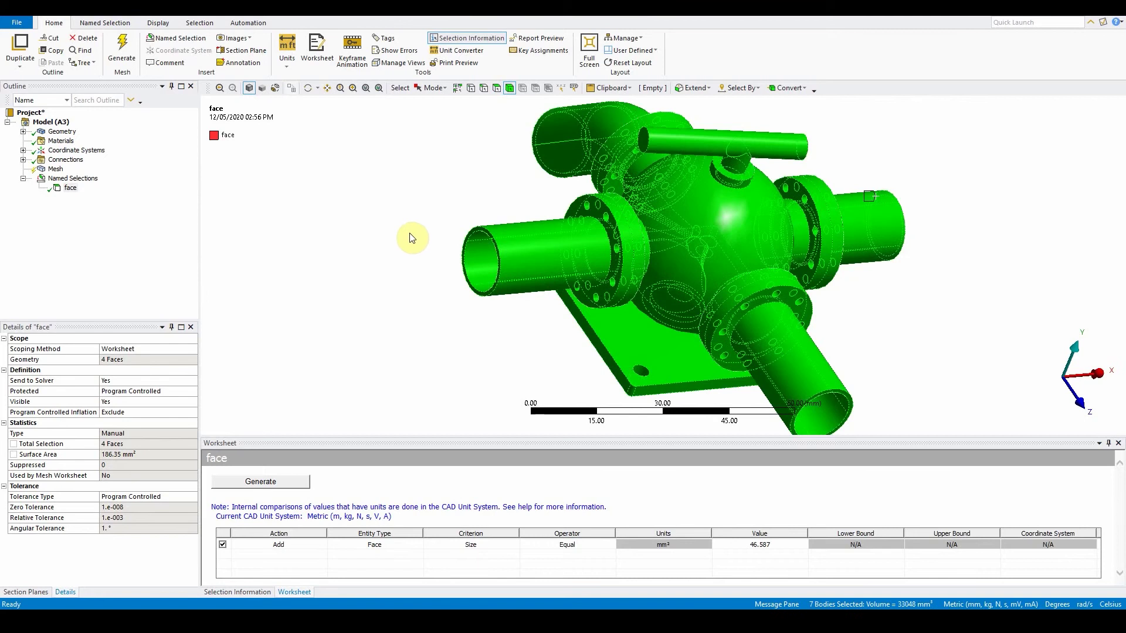
right_click(49, 174)
mouse_move(96, 176)
click(208, 176)
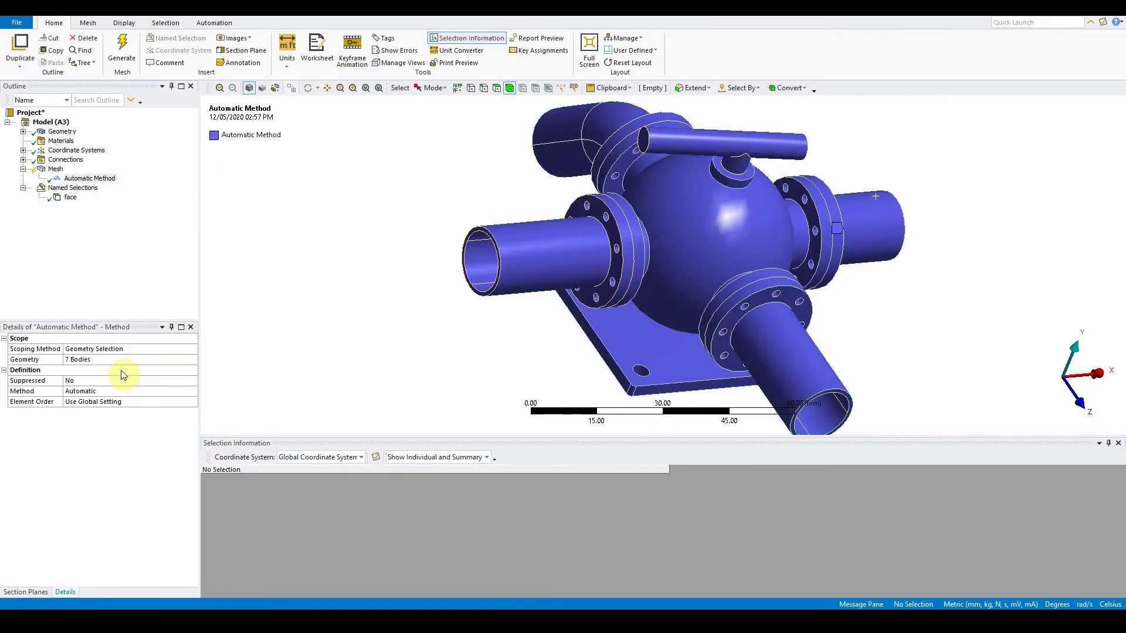
click(115, 391)
click(195, 390)
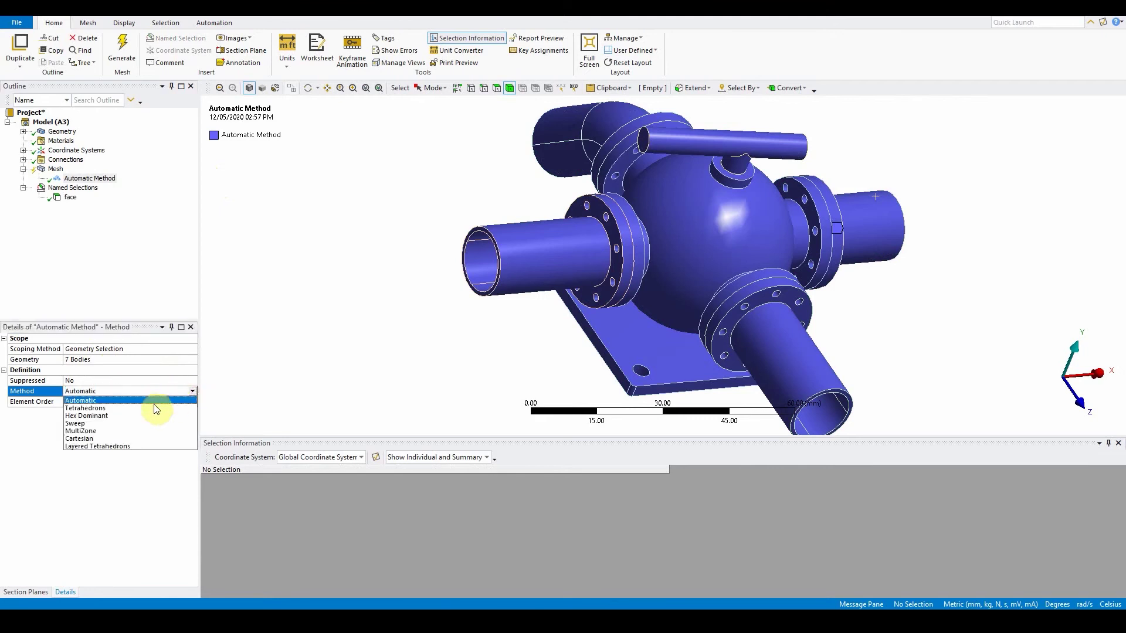
click(145, 410)
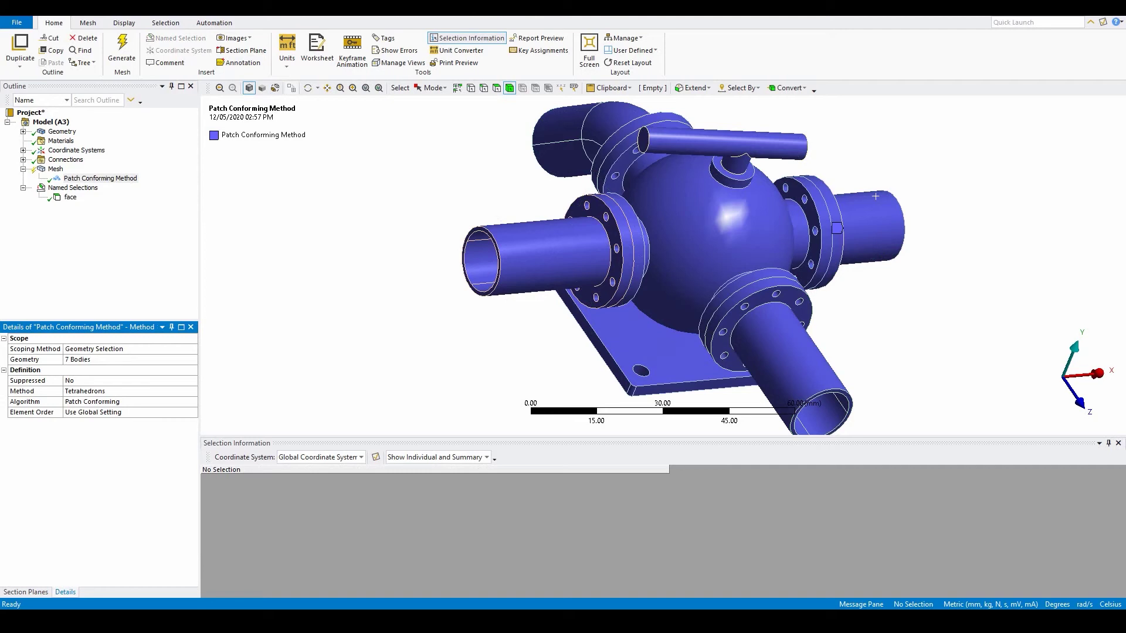
Add a body sizing of 2 mm to the central spherical valve body and enable Capture Curvature for it
click(711, 228)
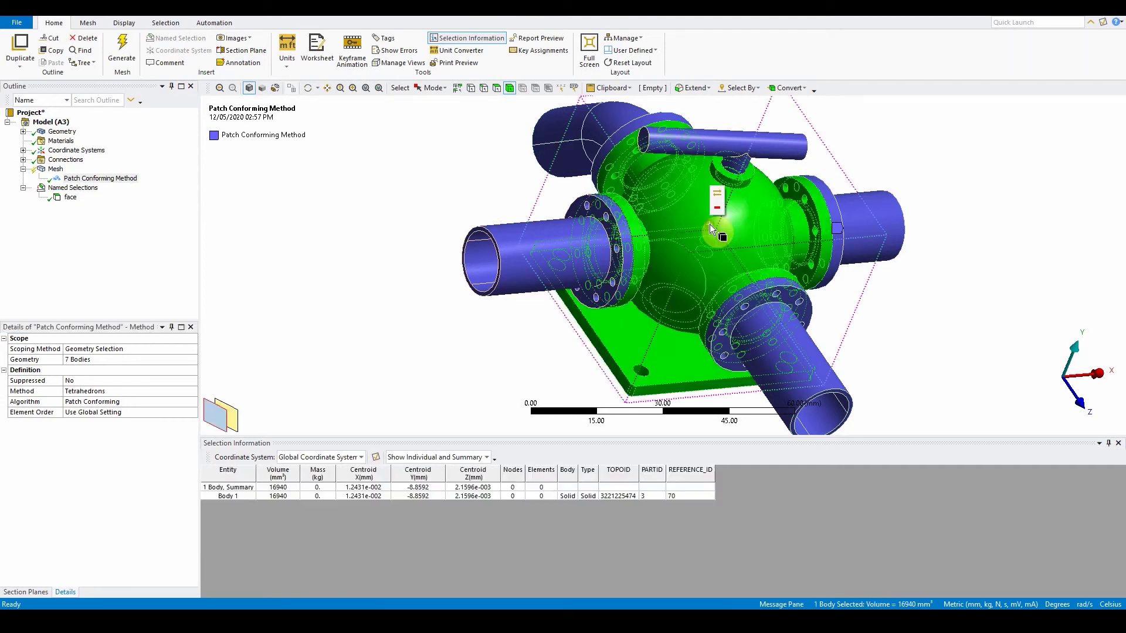
right_click(691, 225)
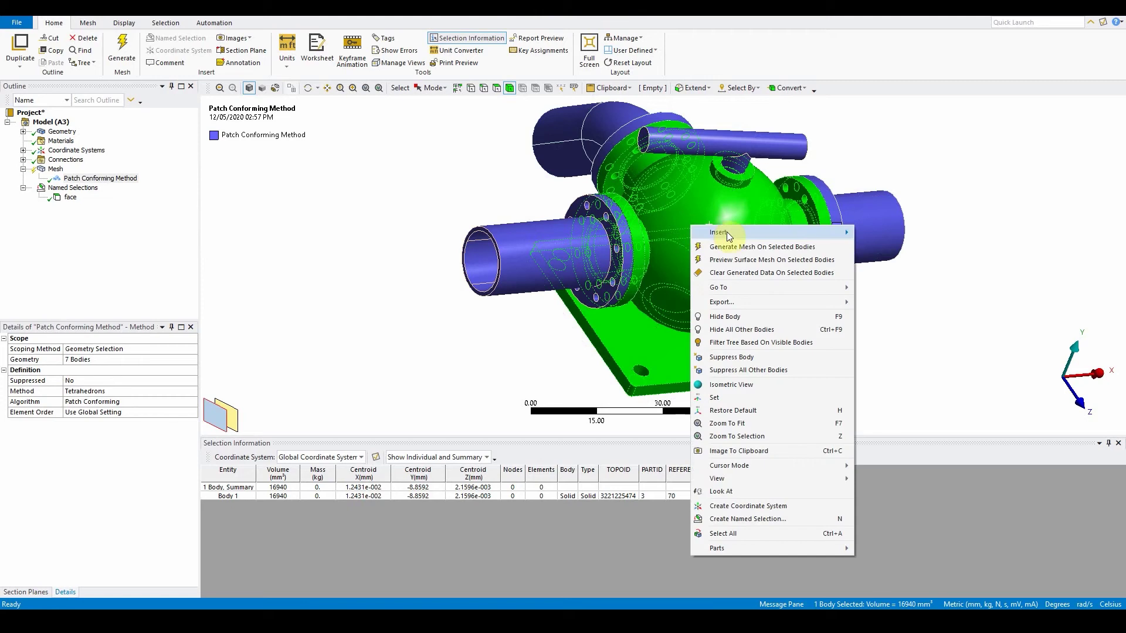
mouse_move(730, 233)
click(891, 249)
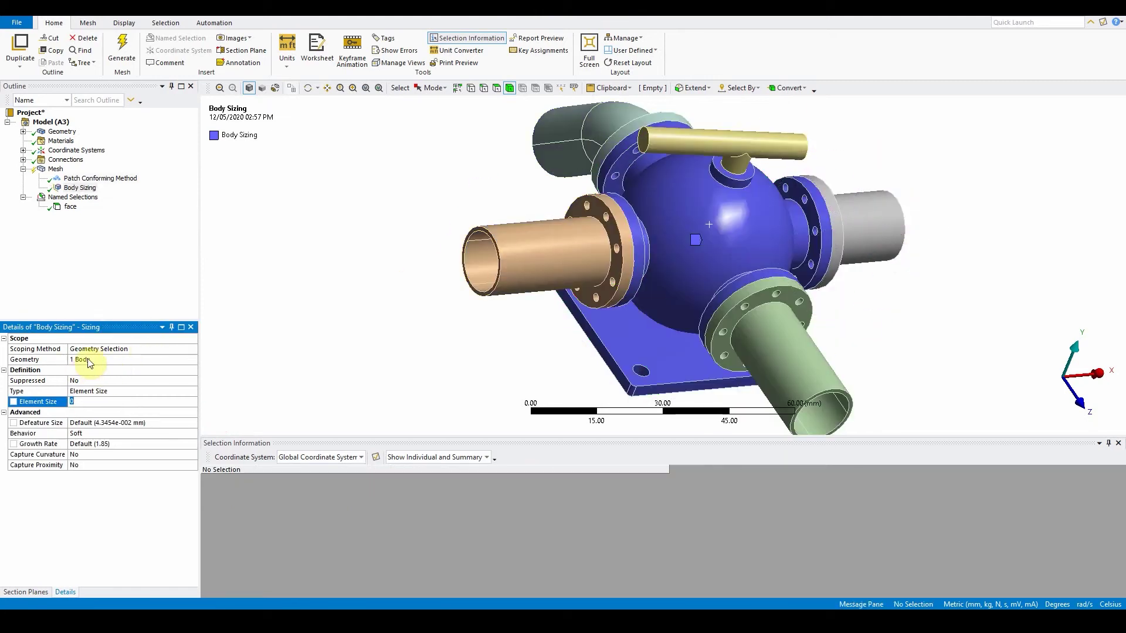
click(80, 401)
text(2)
key(Return)
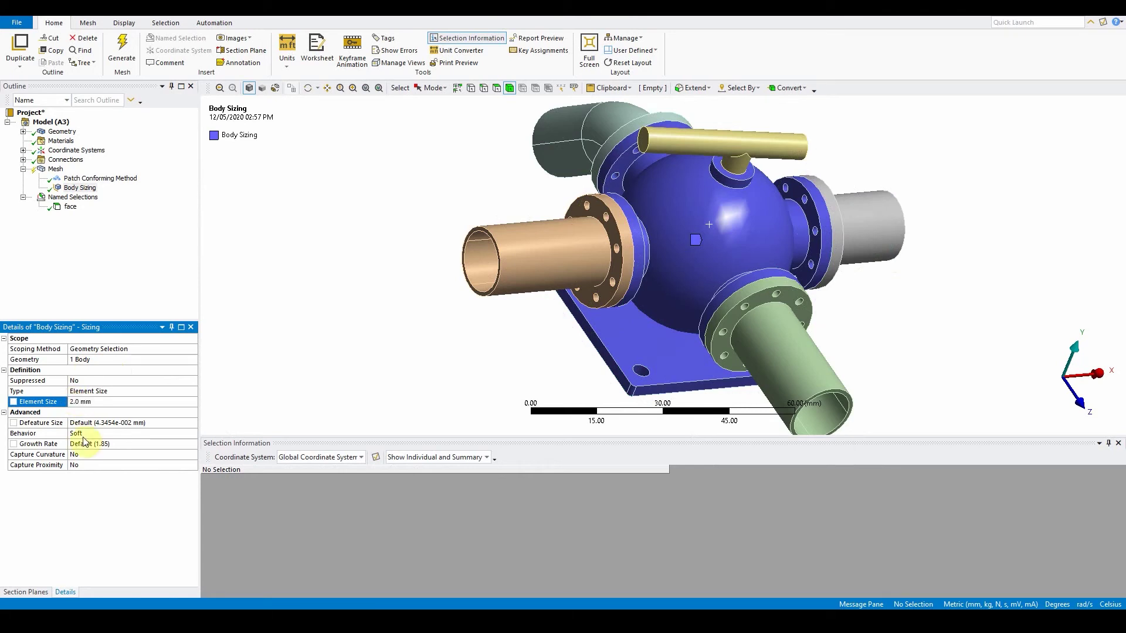
click(89, 456)
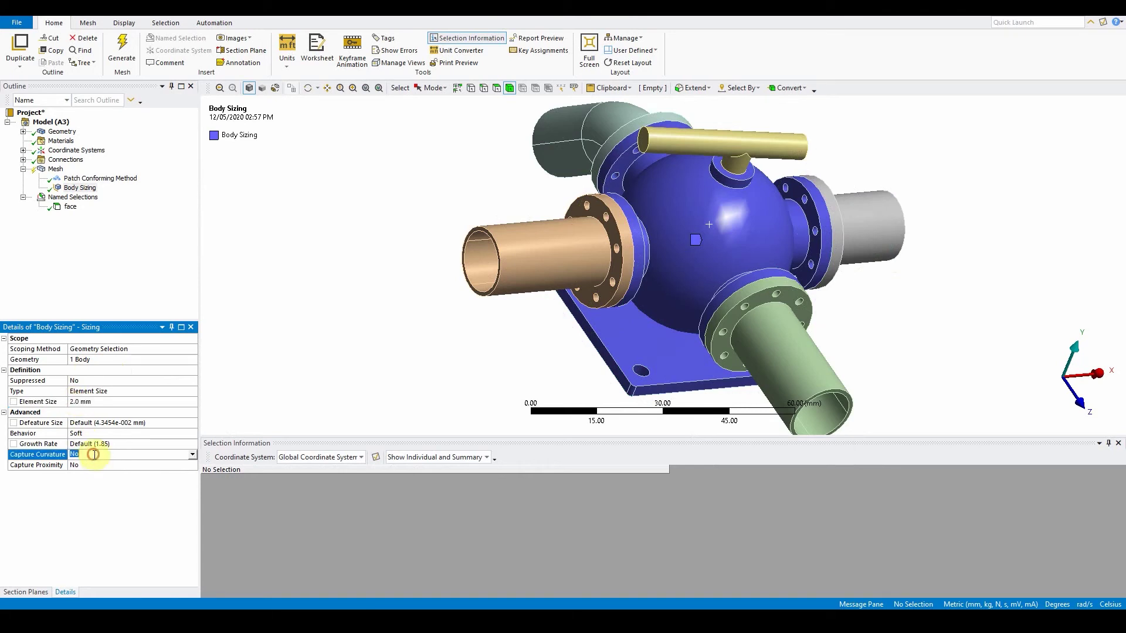
click(192, 455)
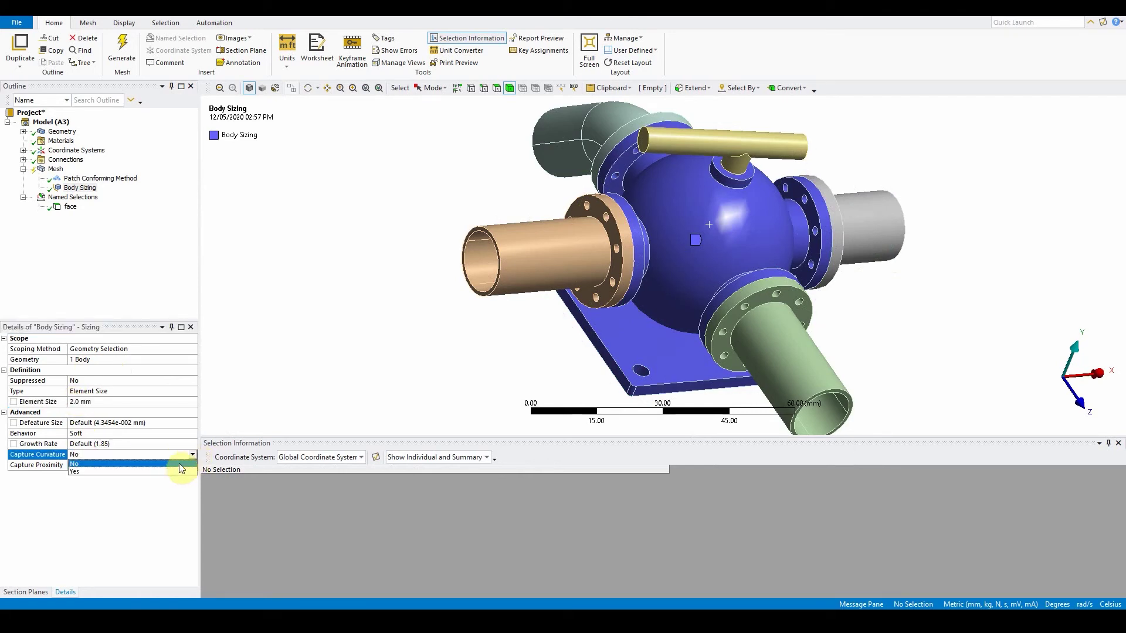
click(177, 466)
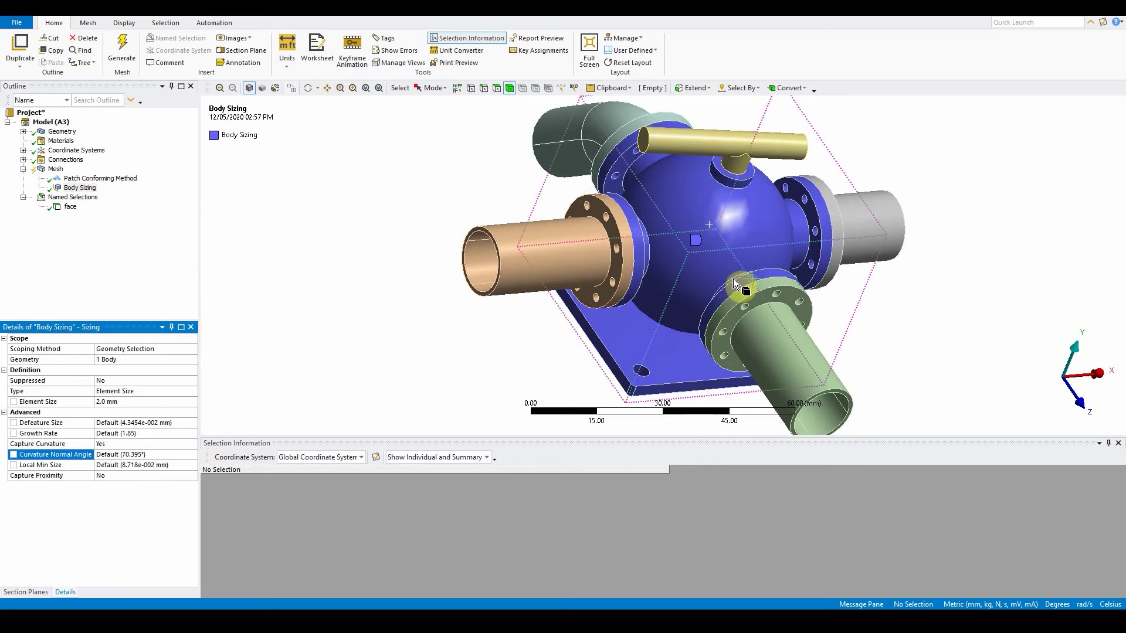
Add a body sizing with a 0.8 mm element size to the four flanged pipe bodies
click(561, 134)
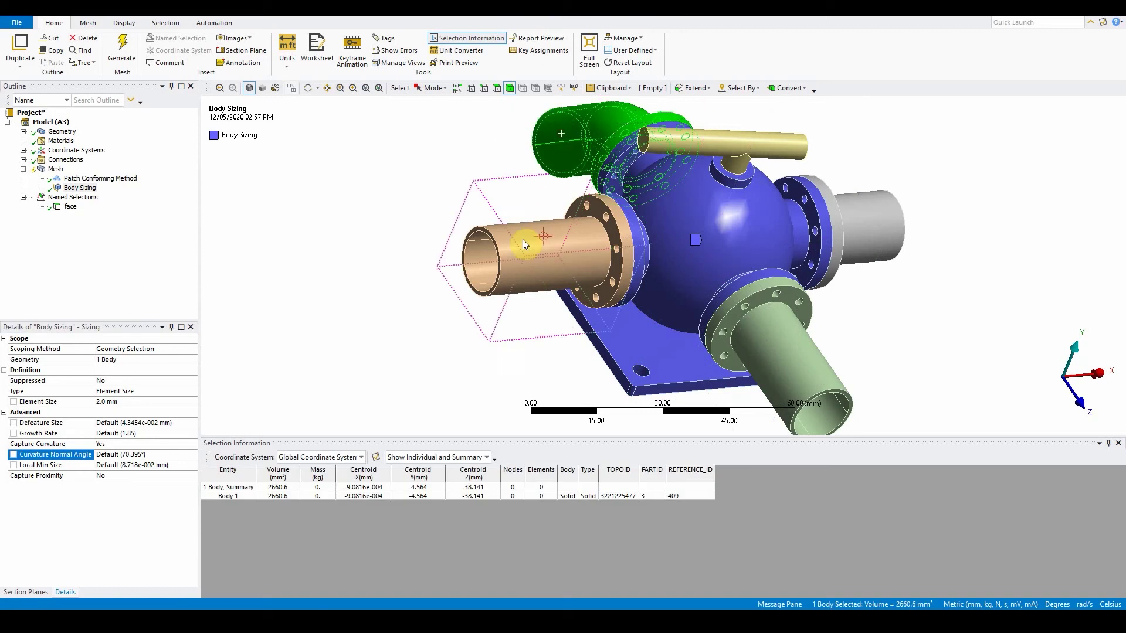
ctrl+click(522, 239)
ctrl+click(744, 330)
ctrl+click(863, 234)
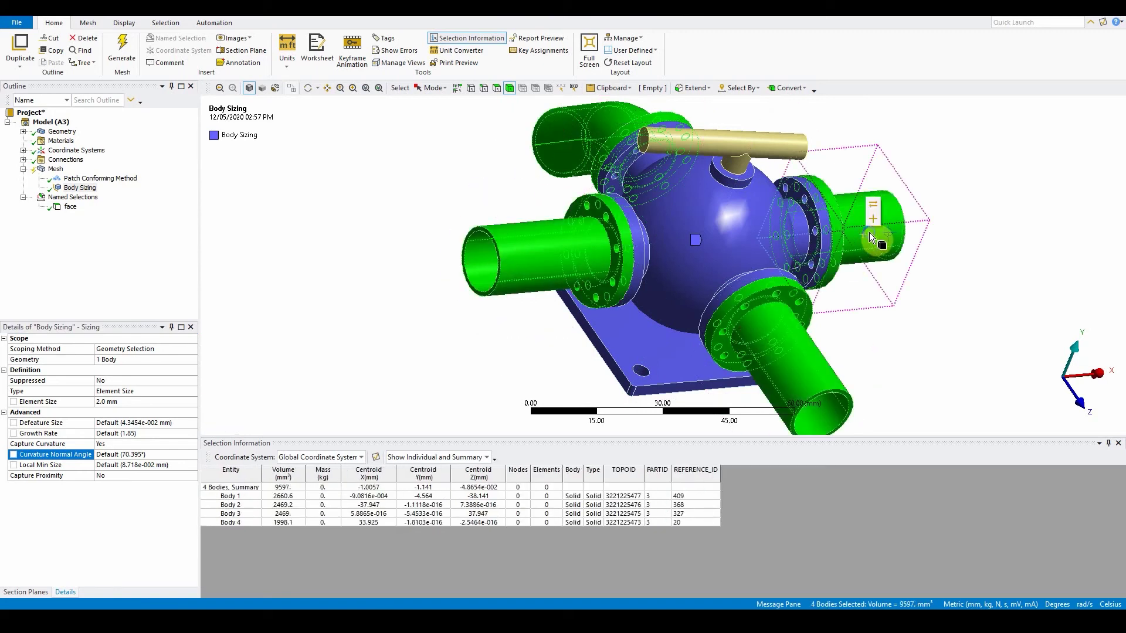
right_click(870, 234)
mouse_move(983, 242)
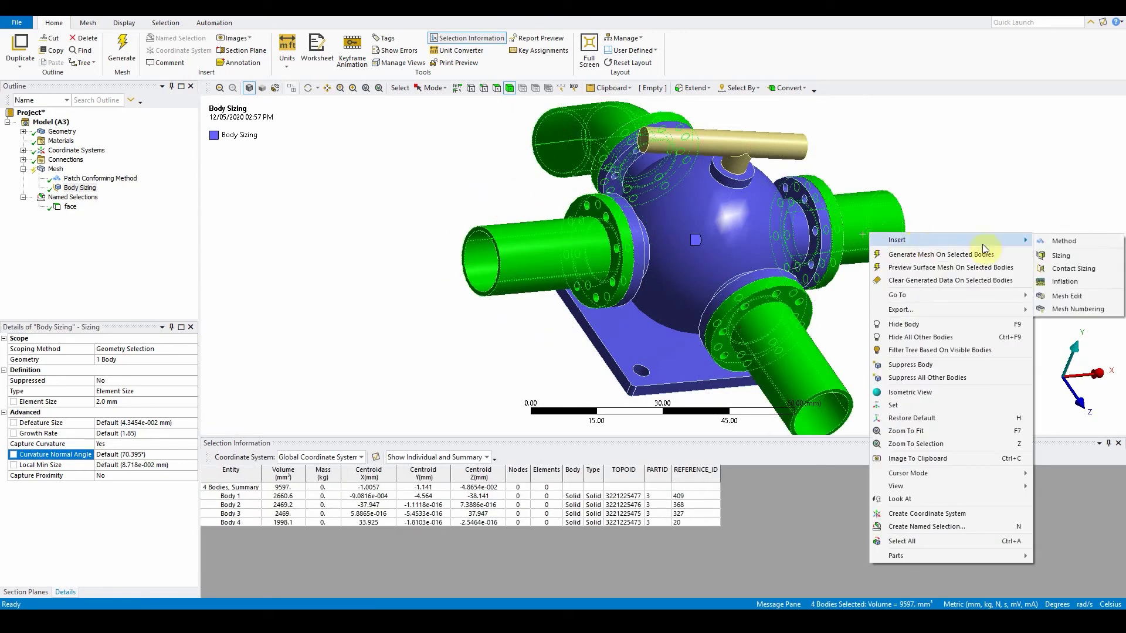
click(1062, 256)
click(106, 401)
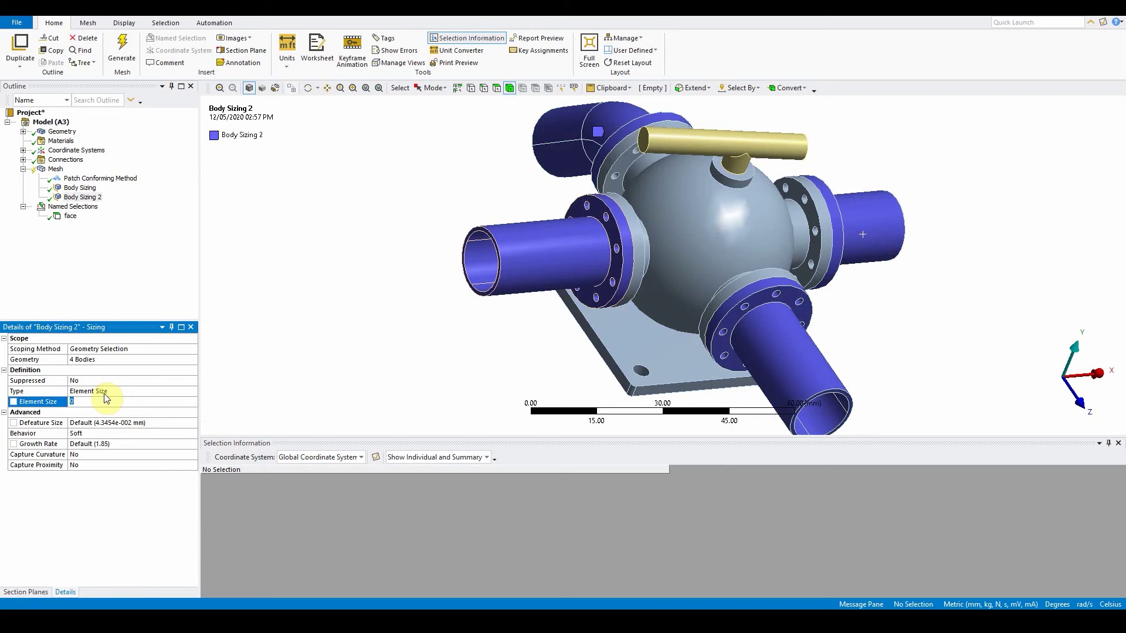
text(0.8)
key(Return)
Enable Capture Curvature for the flanged pipes' body sizing and review both body sizings
click(113, 457)
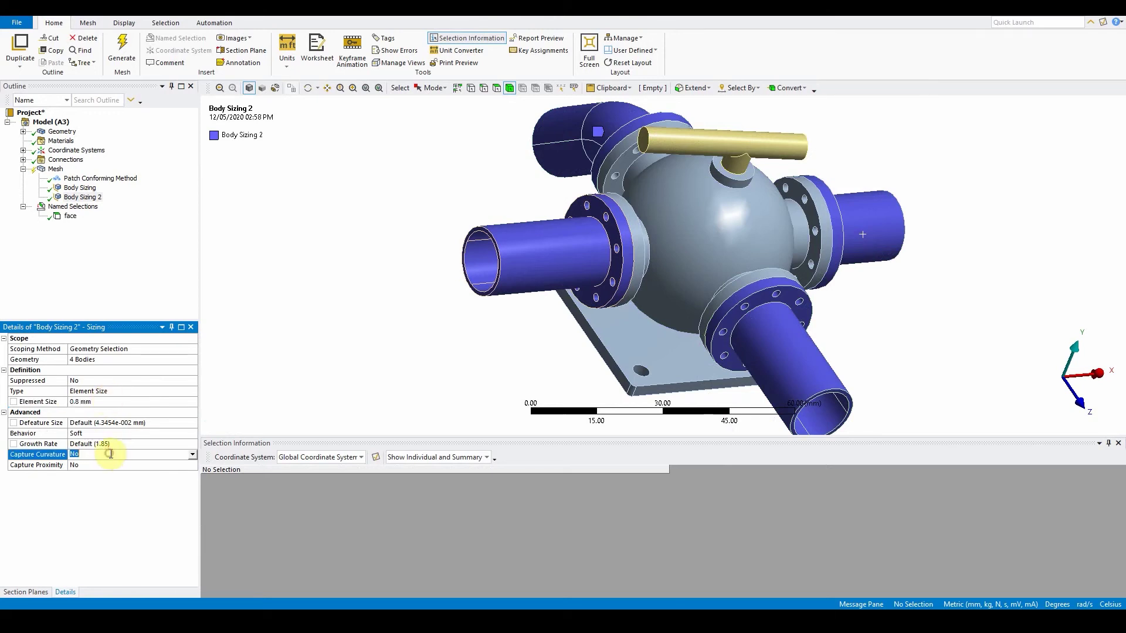
click(193, 455)
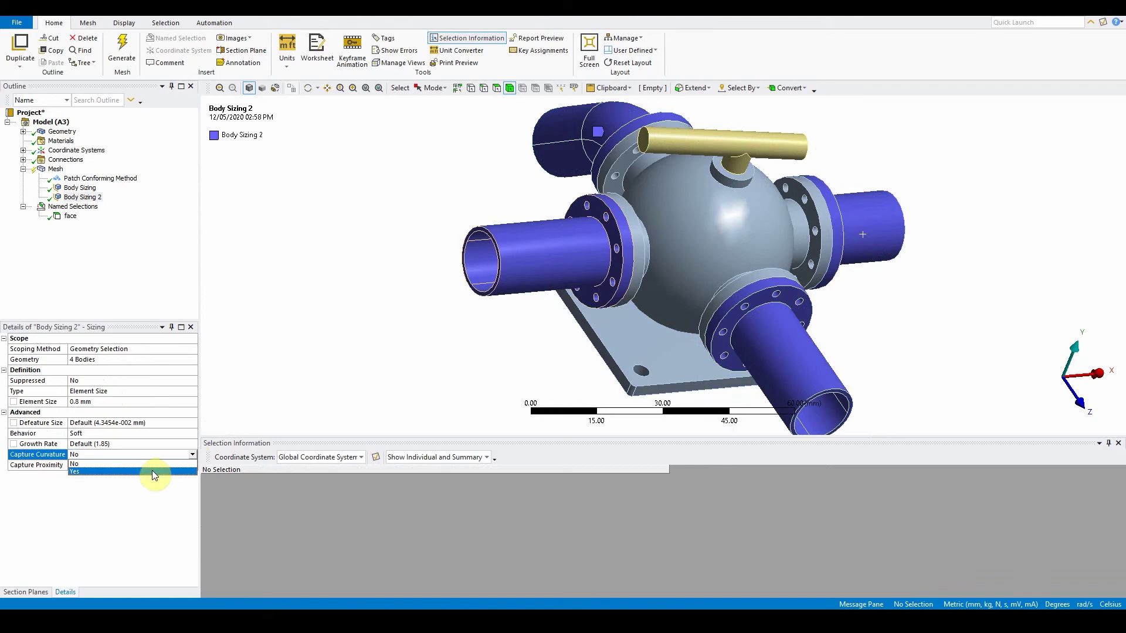
click(153, 471)
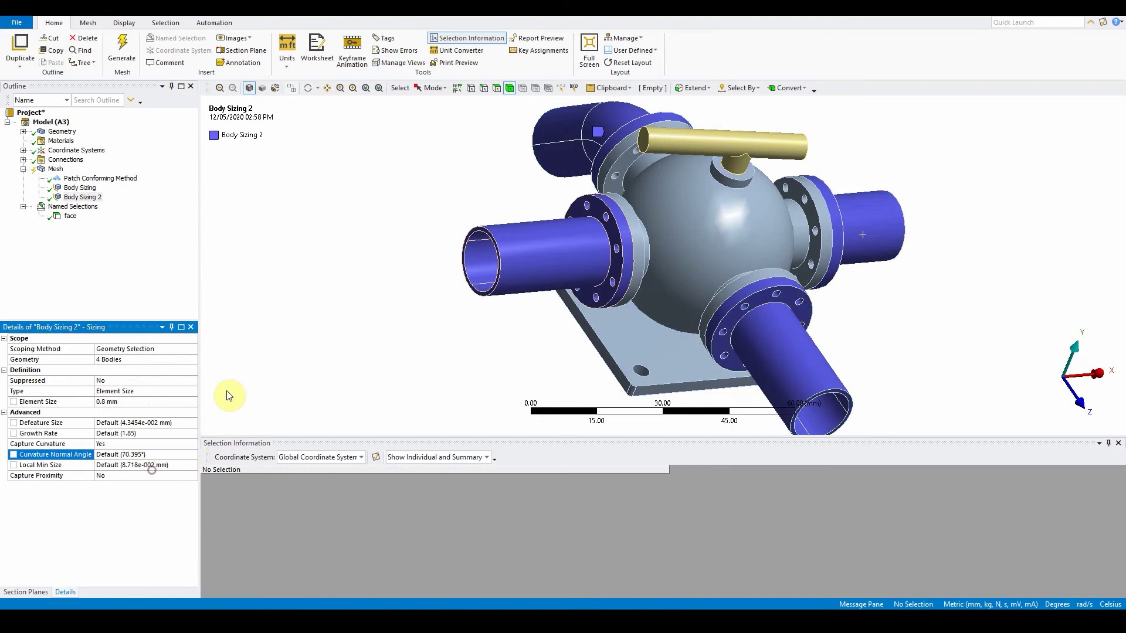
click(88, 188)
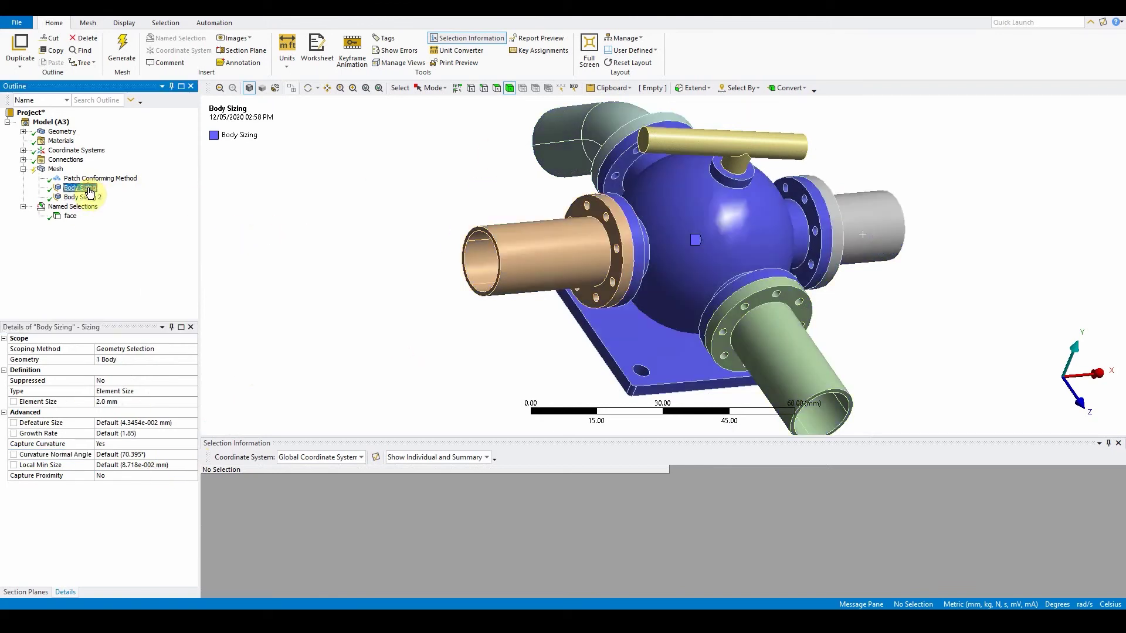
click(83, 197)
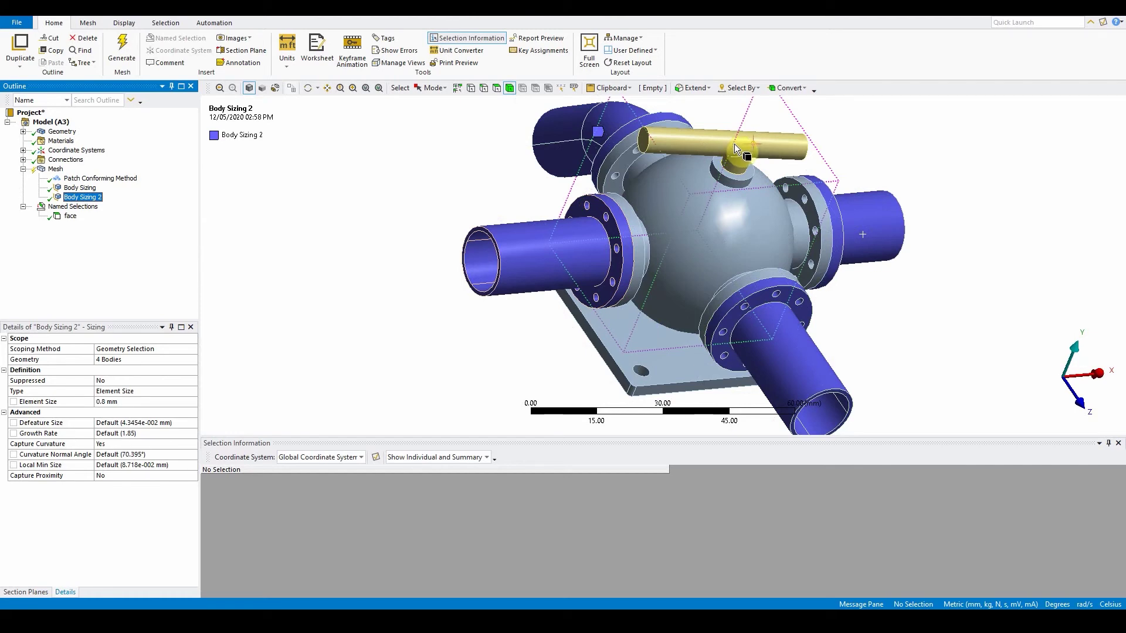
Add a face sizing of 1.5 mm to the handle bar's cylindrical face, its two end faces and the stem's cylindrical face
click(497, 87)
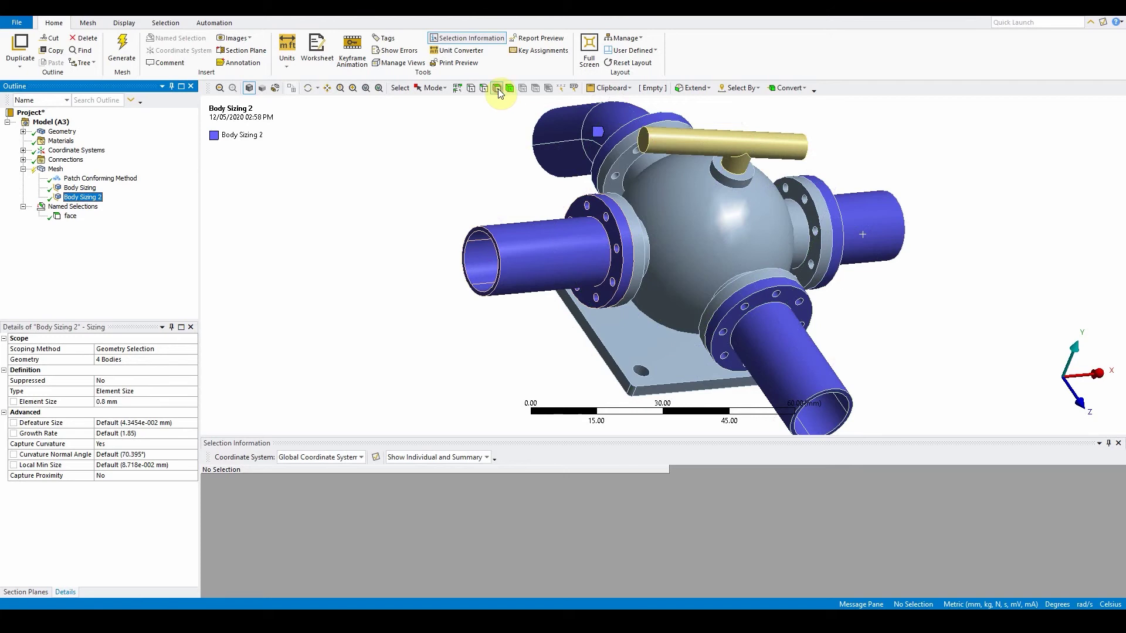
click(698, 137)
ctrl+click(645, 140)
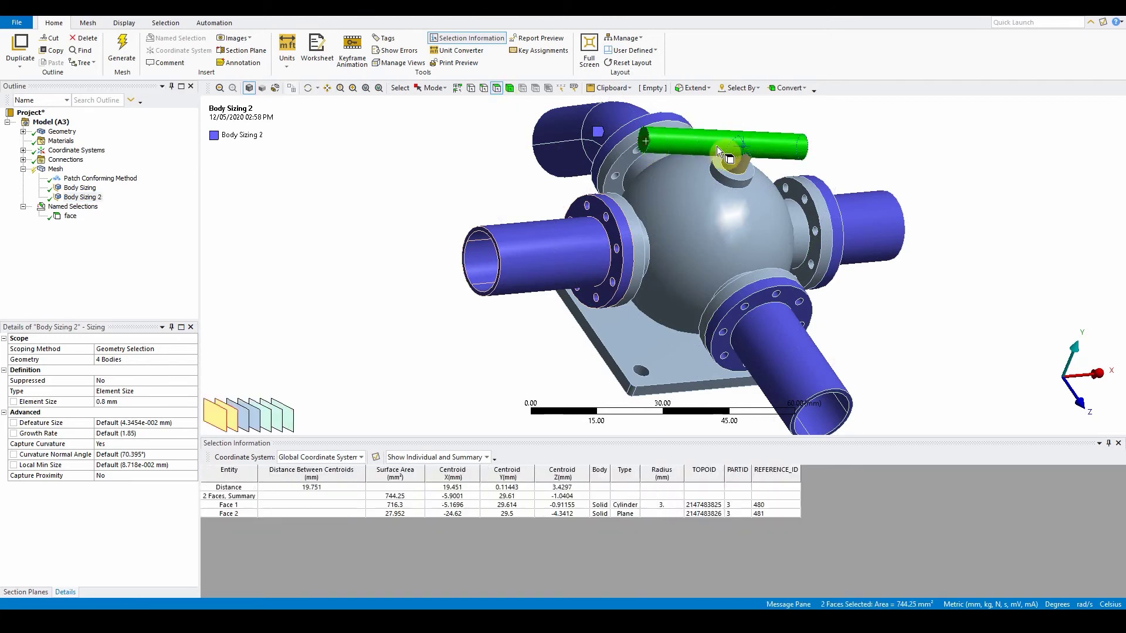
middle_drag(717, 146, 751, 151)
ctrl+click(808, 150)
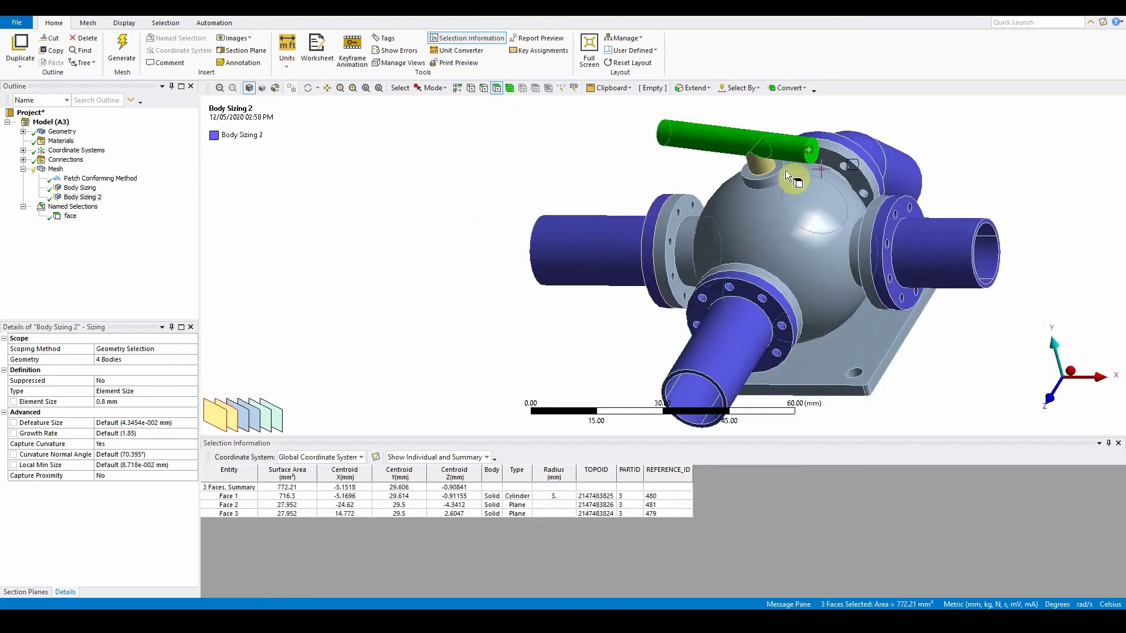
ctrl+click(762, 167)
middle_drag(634, 214, 707, 308)
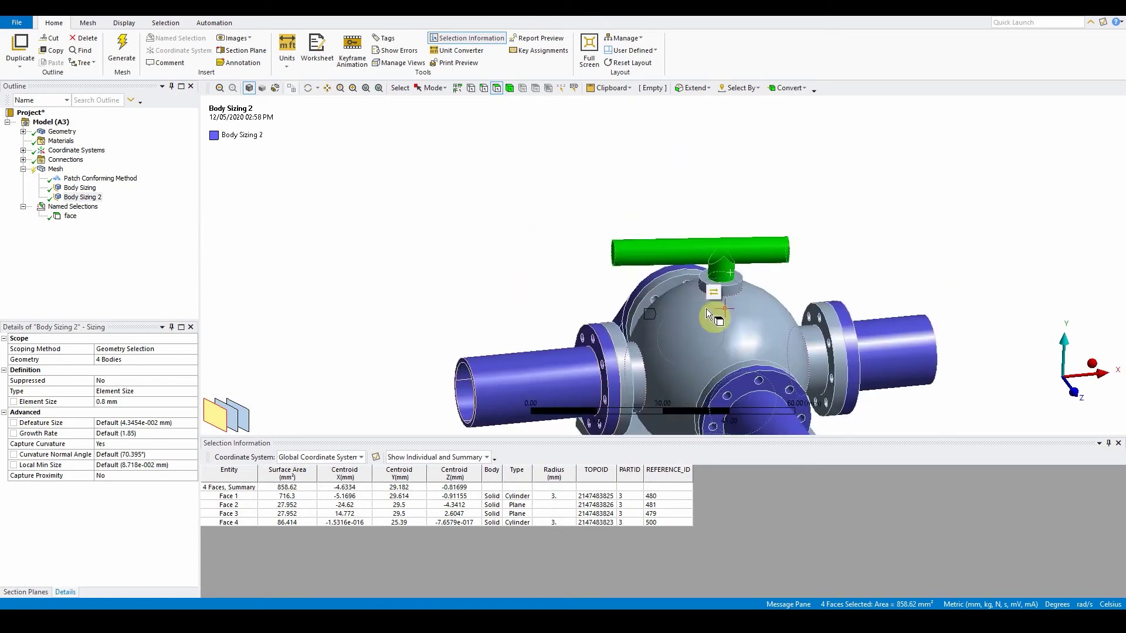
right_click(702, 250)
mouse_move(737, 254)
click(894, 254)
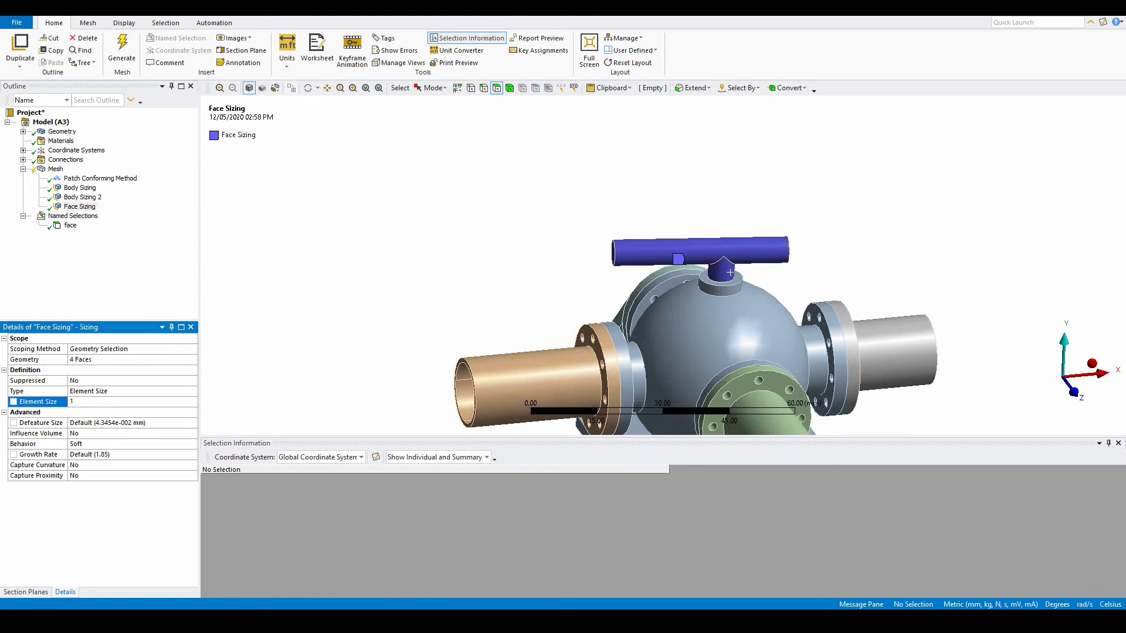
text(1.5)
key(Return)
Enable Capture Curvature for the handle's face sizing
click(118, 465)
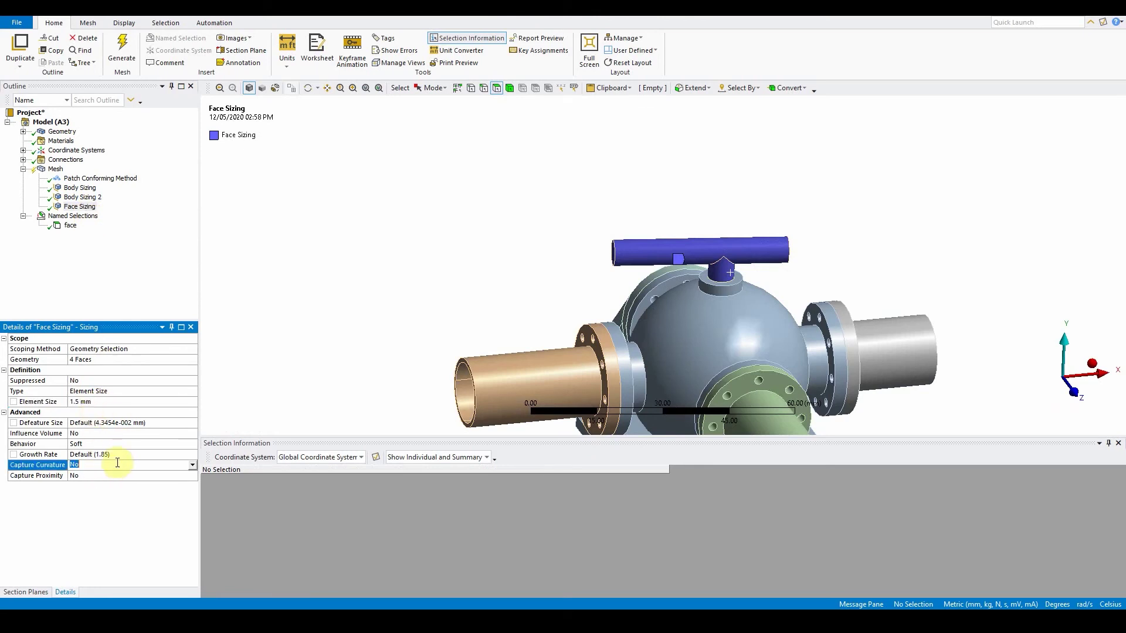
double_click(117, 465)
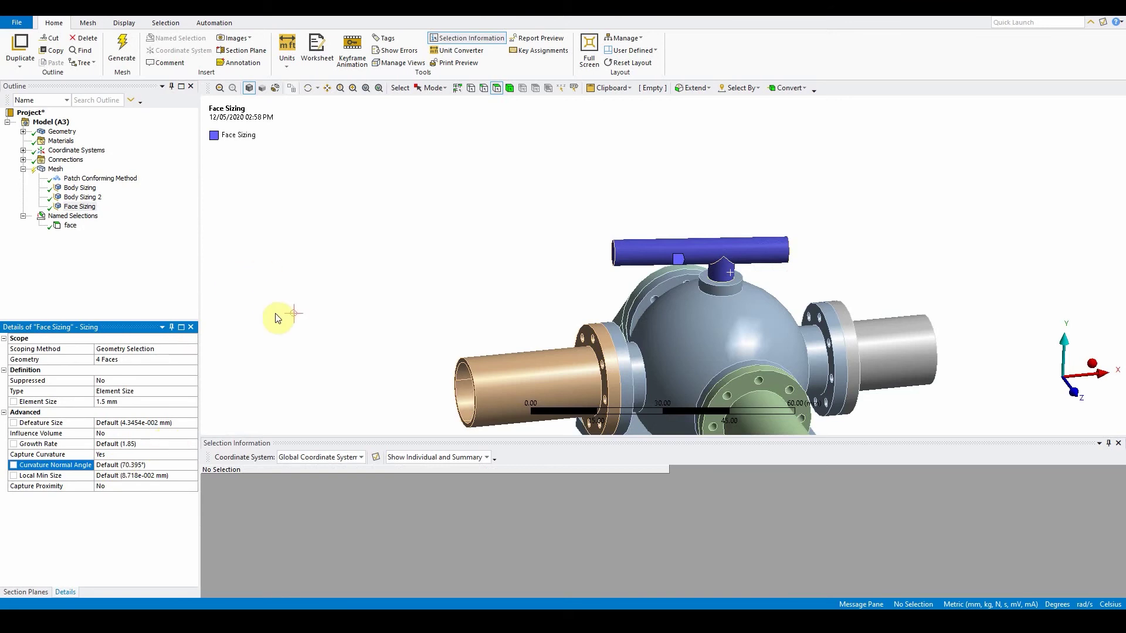
ctrl+middle_drag(765, 291, 770, 163)
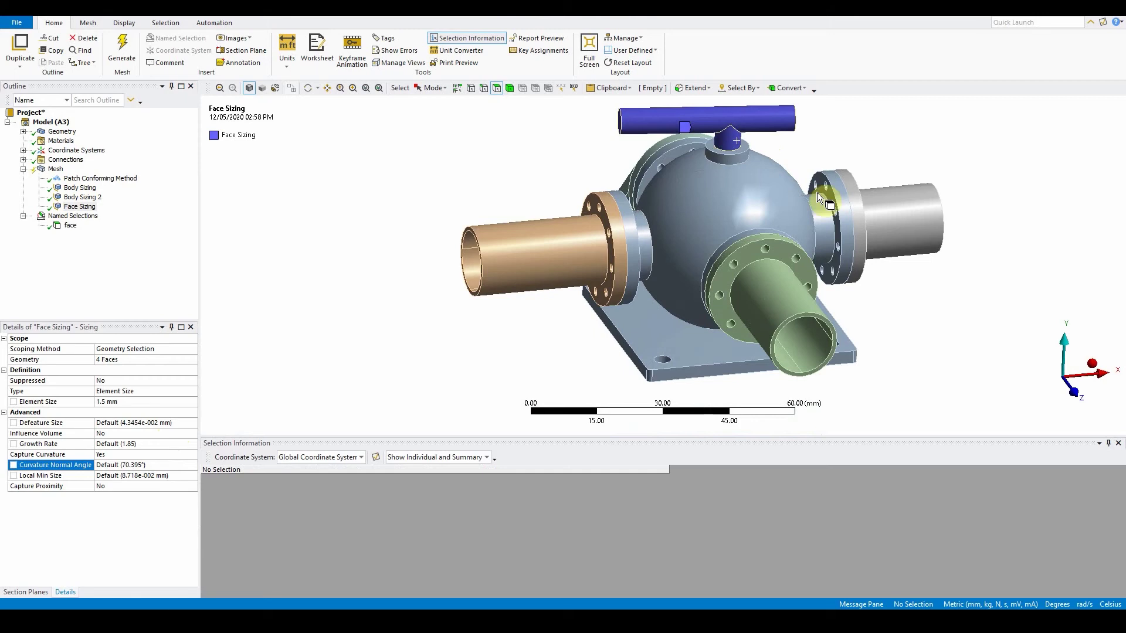
Insert a face meshing control and scope it to the named selection "face"
right_click(55, 170)
mouse_move(87, 179)
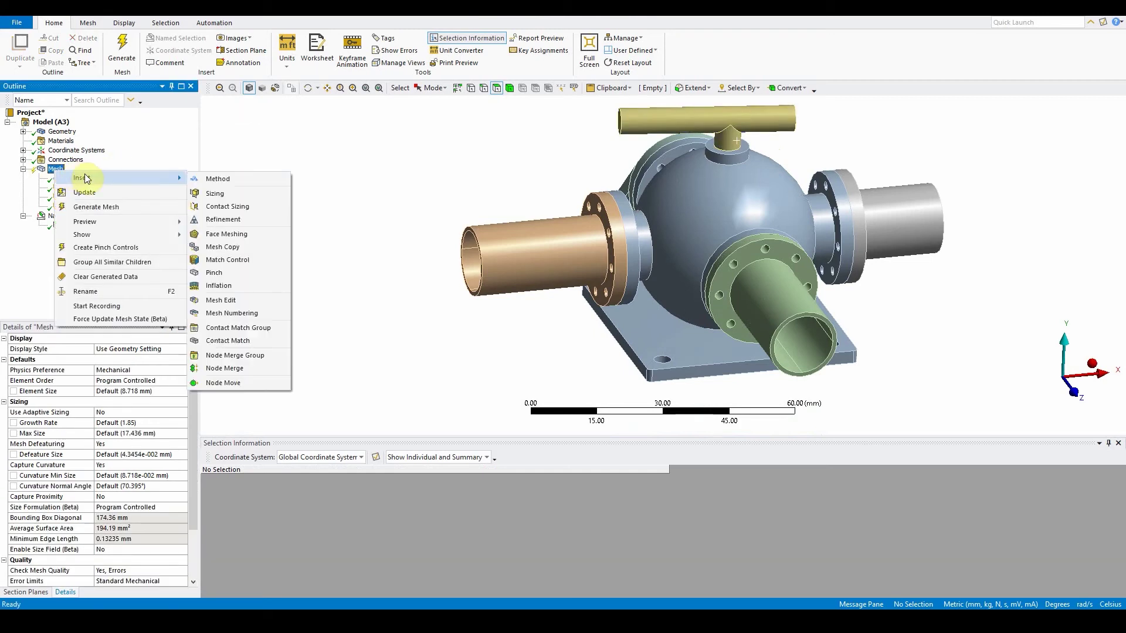
click(246, 235)
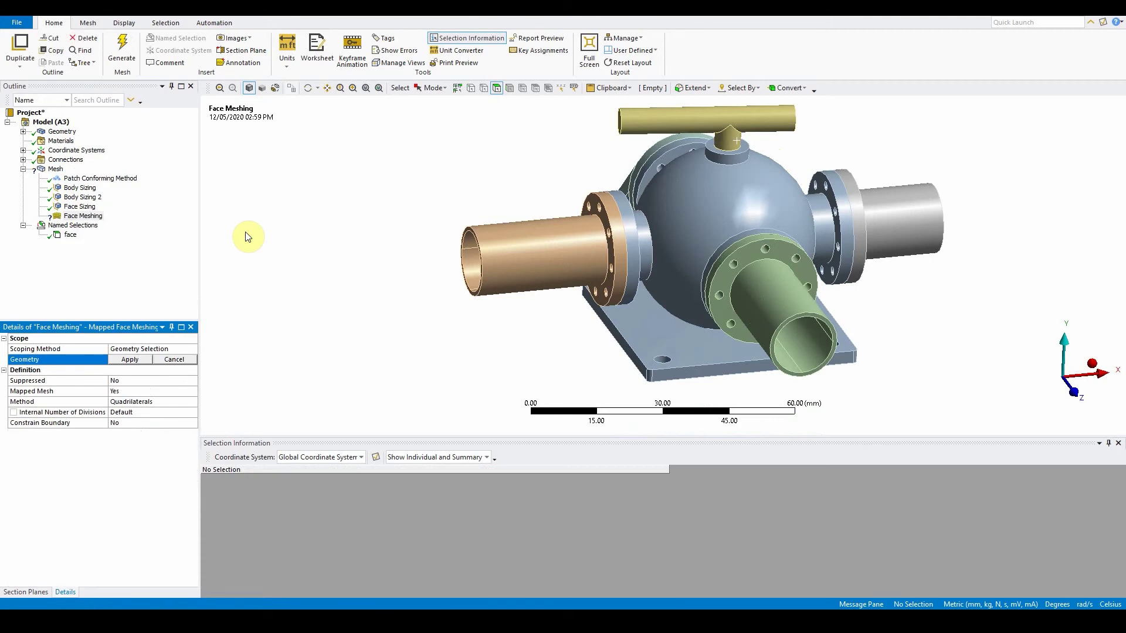
click(193, 349)
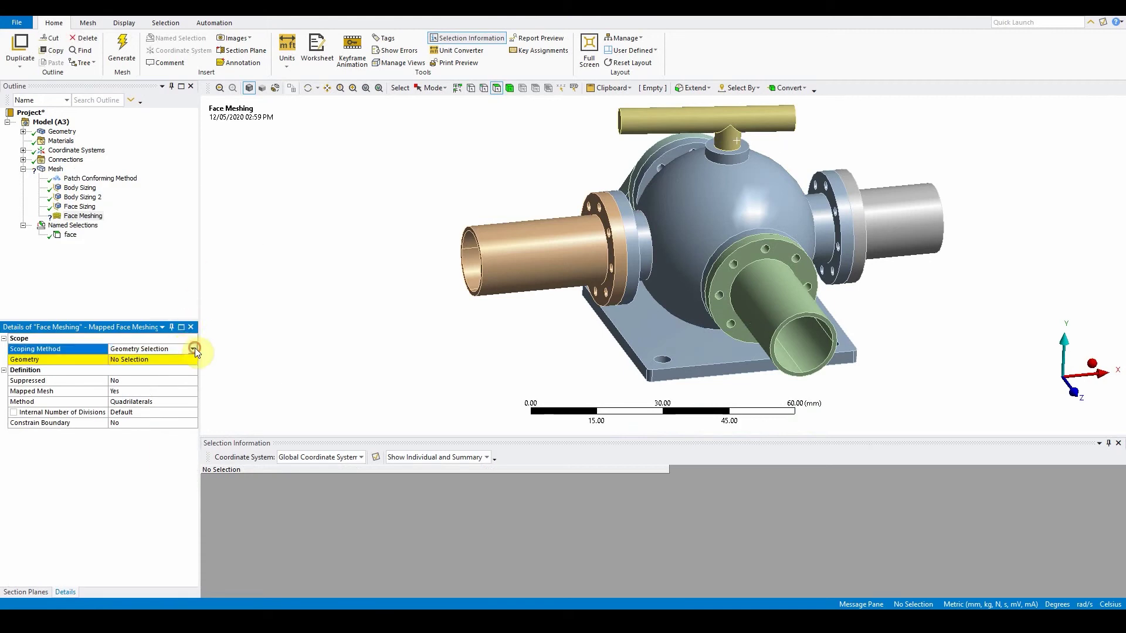
click(195, 349)
click(184, 367)
click(183, 359)
click(192, 360)
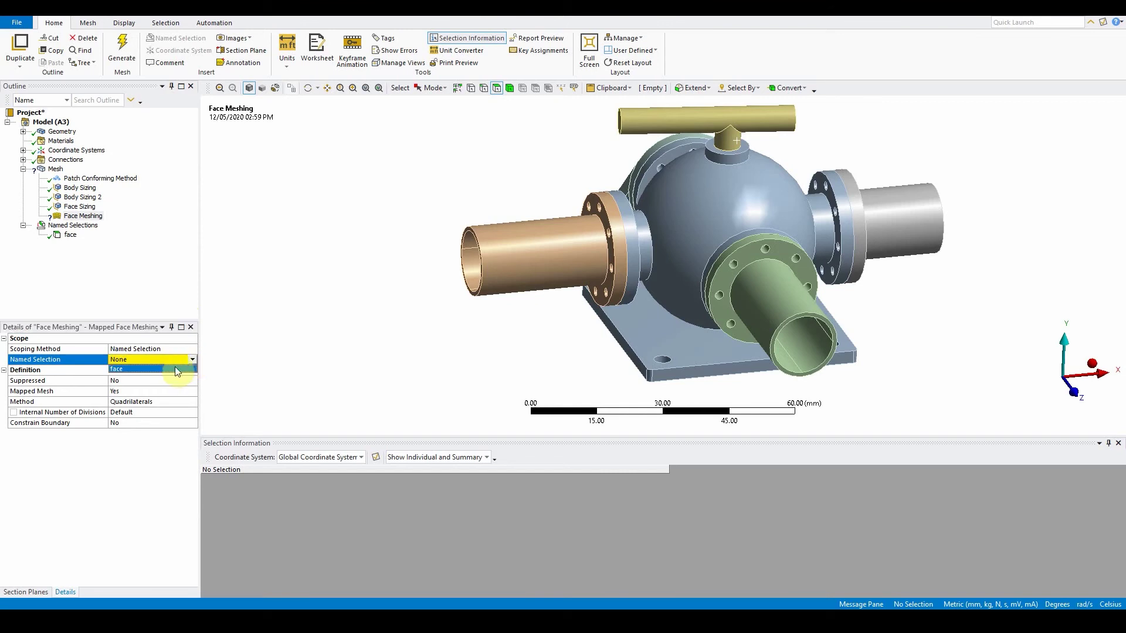
click(176, 369)
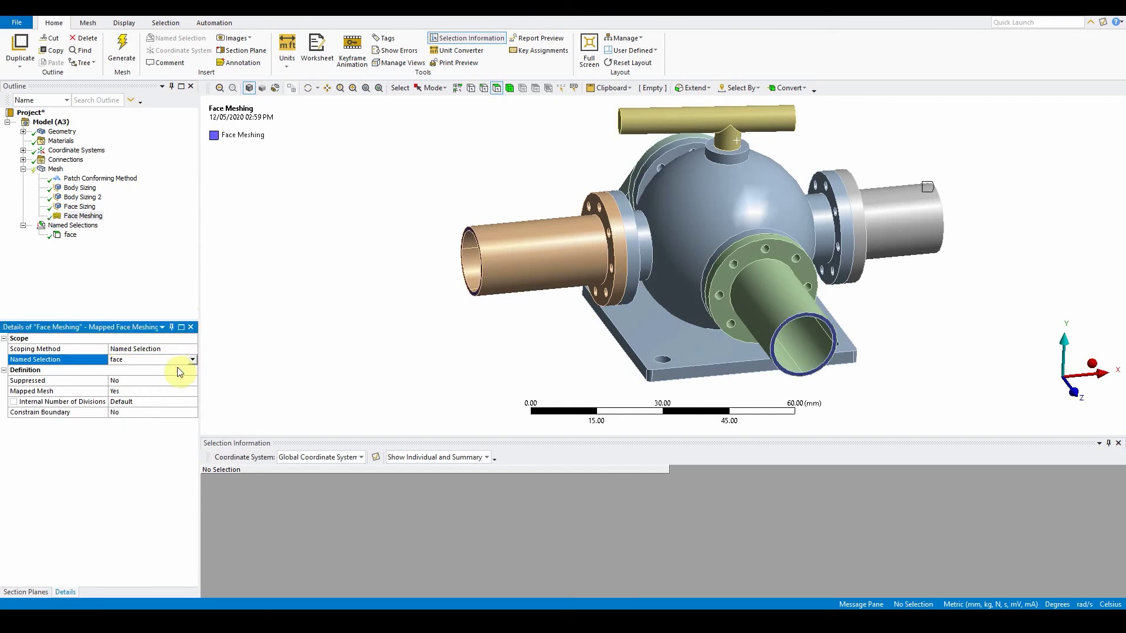
Set the internal number of divisions to 2 for the pipe ends' face meshing
click(131, 403)
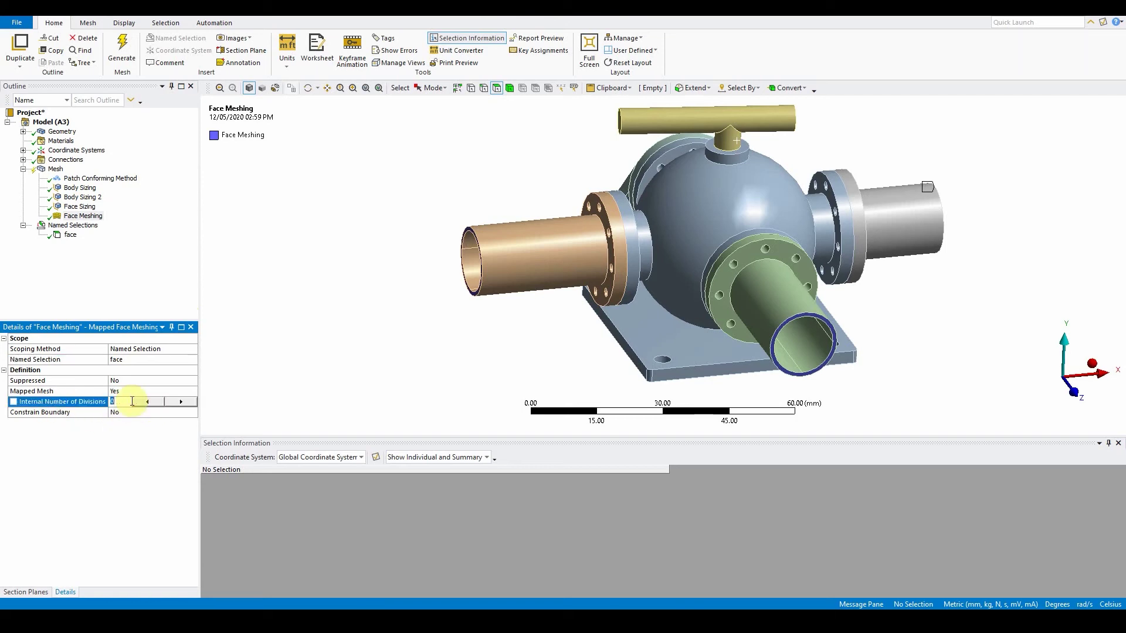
text(2)
key(Return)
click(234, 239)
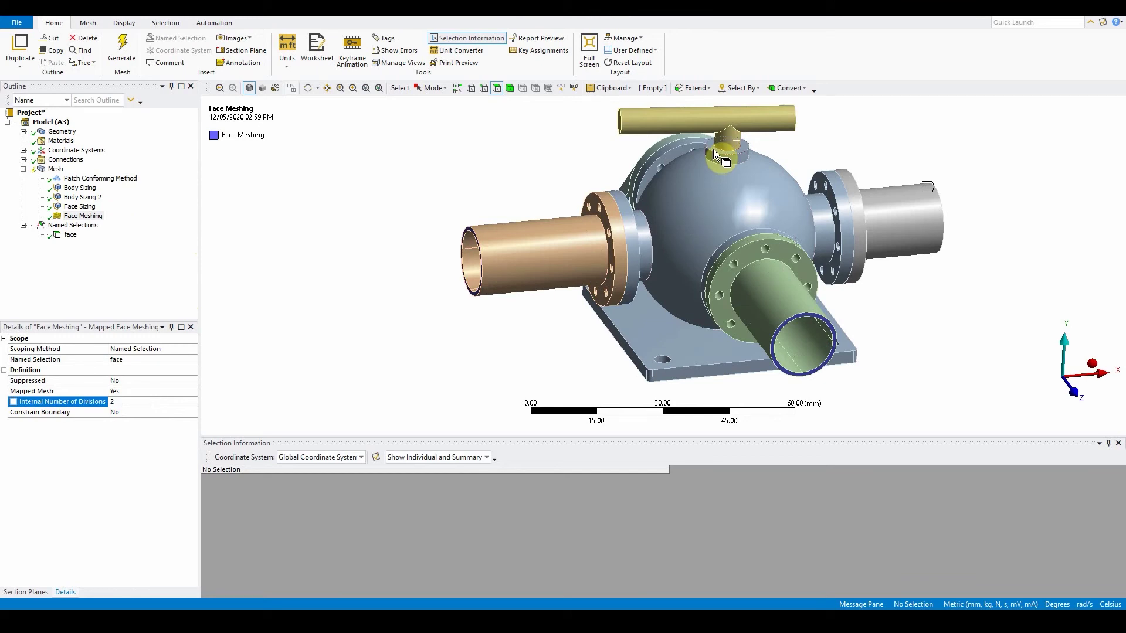
Duplicate the face meshing control and rescope the copy by geometry selection to the ring face on top of the valve body's neck
right_click(76, 215)
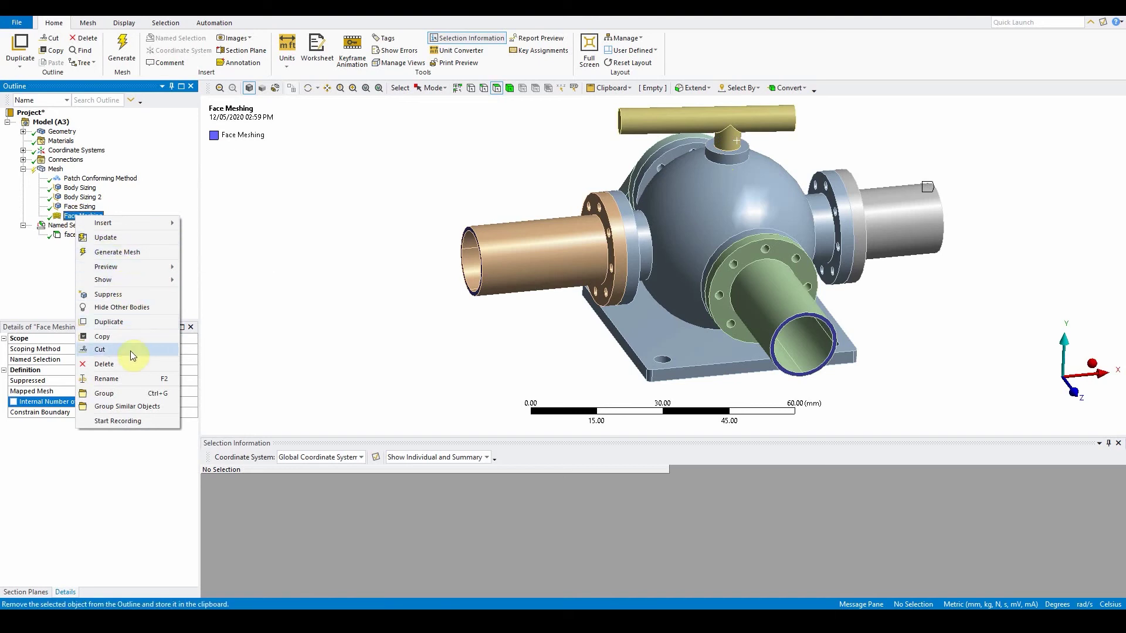
click(123, 323)
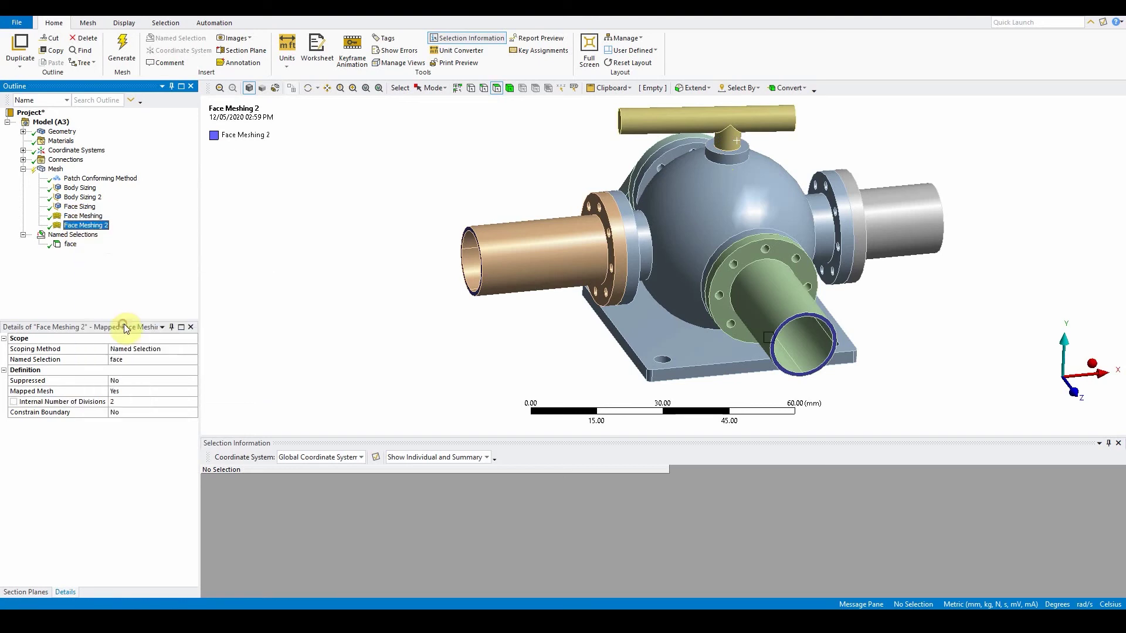
click(137, 360)
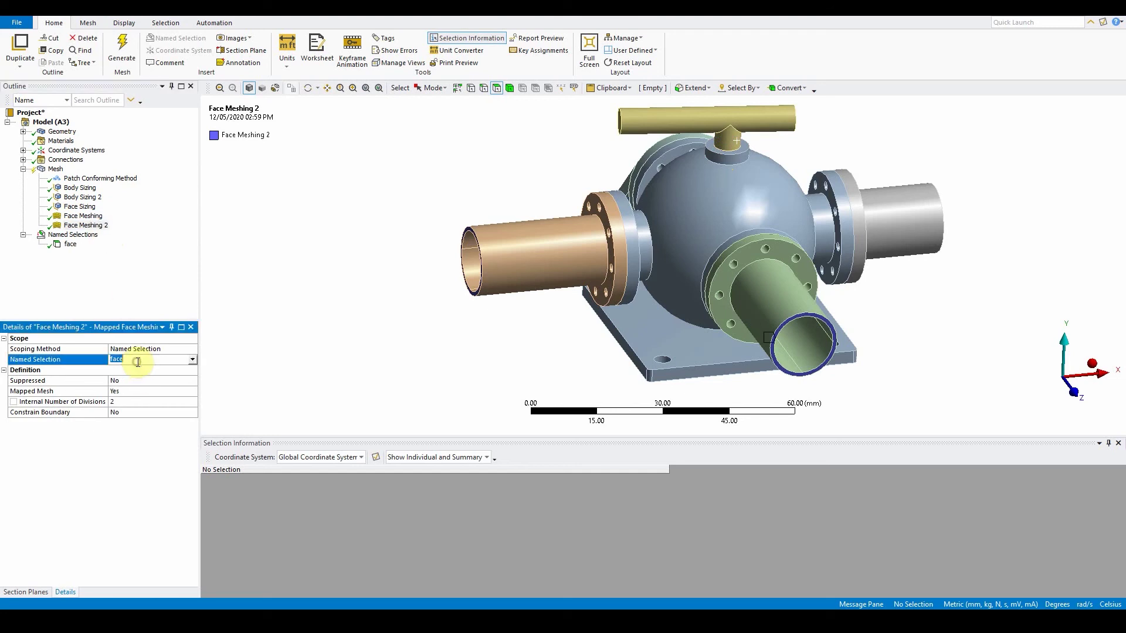
click(150, 347)
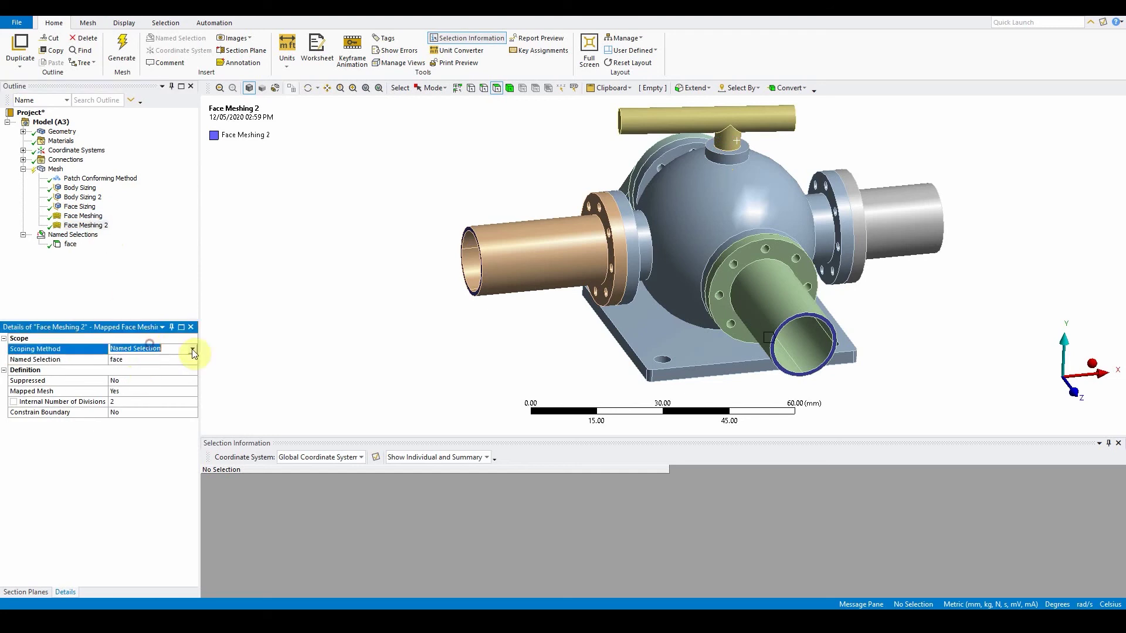
click(192, 350)
click(169, 364)
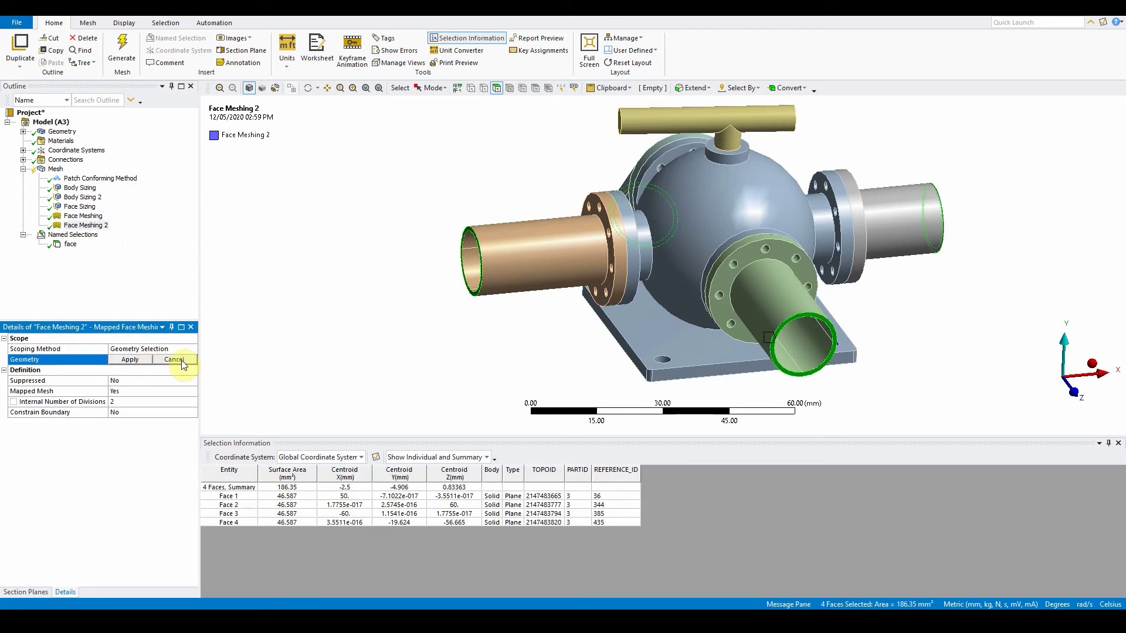
click(710, 146)
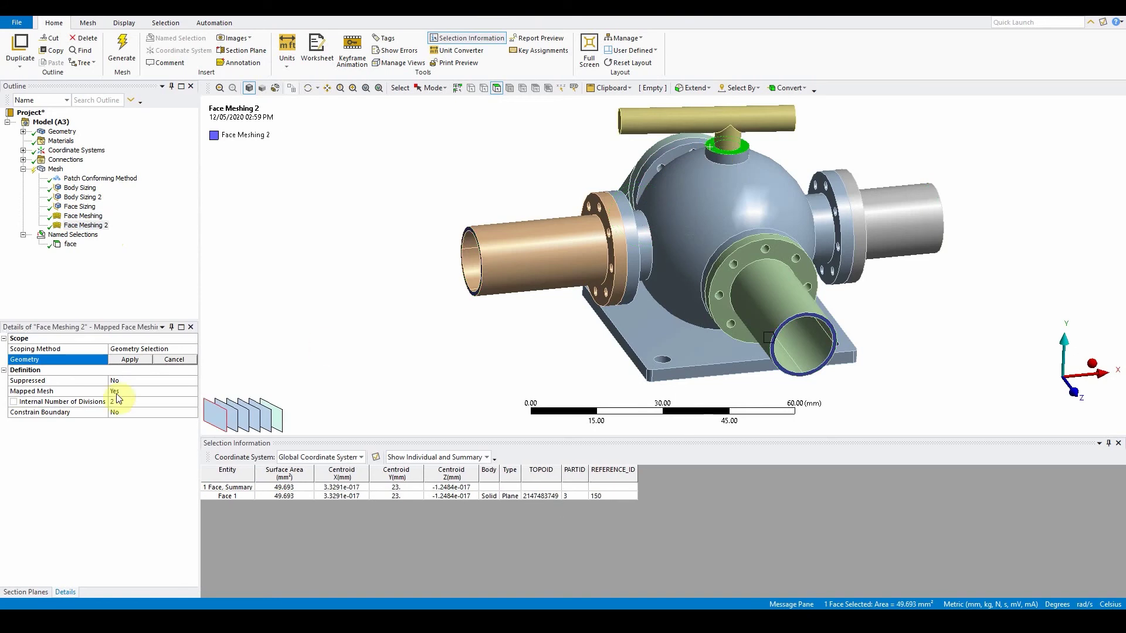
click(142, 361)
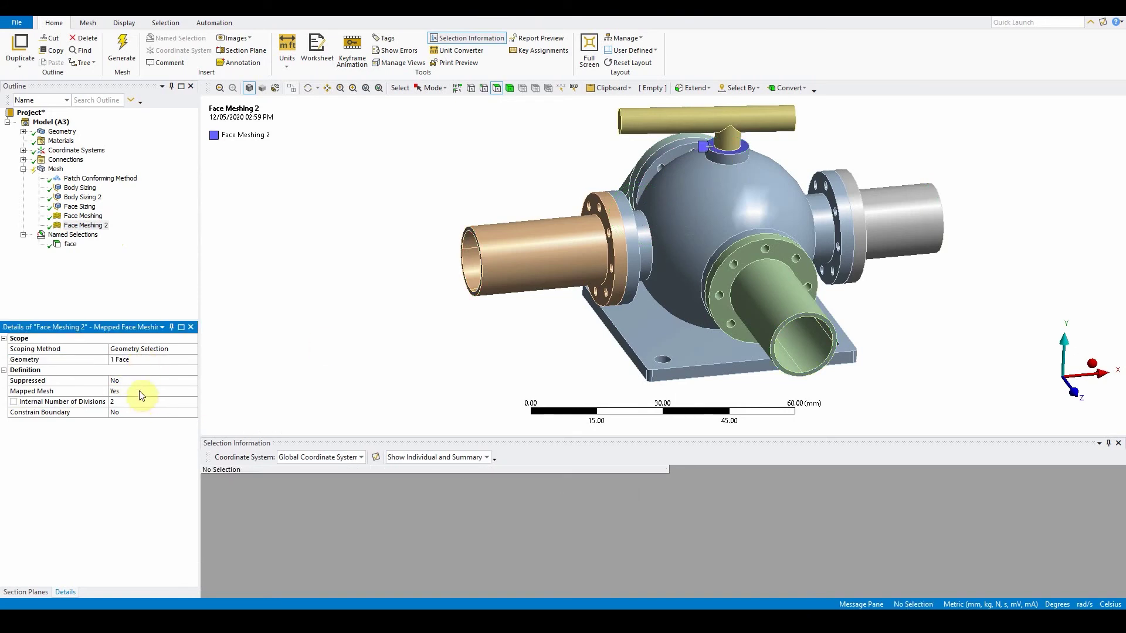
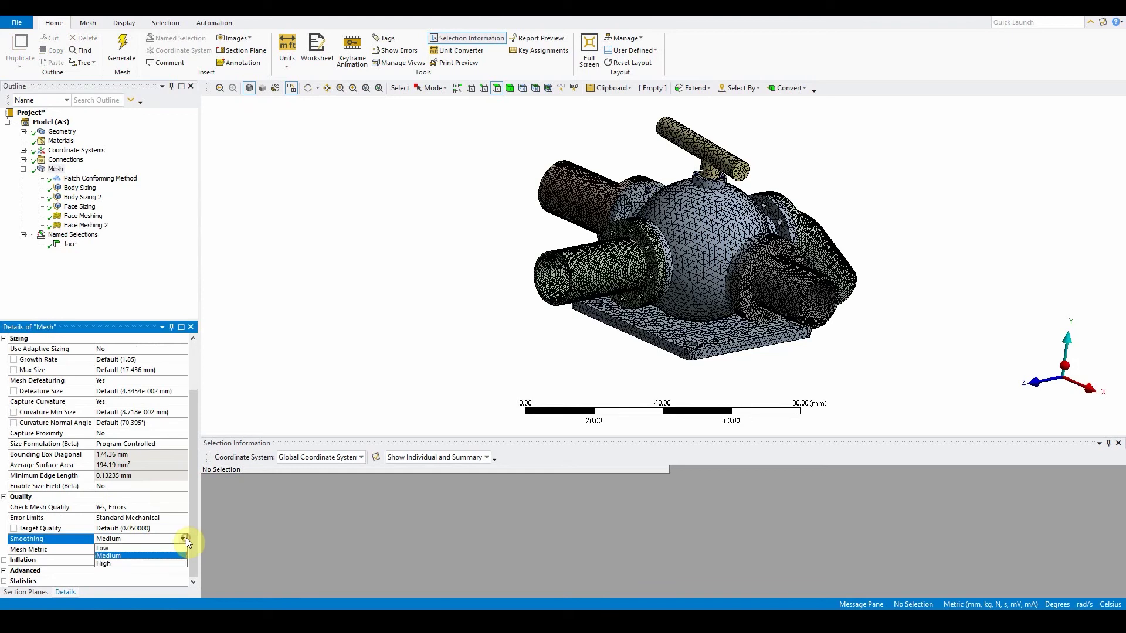
Set the mesh metric to Element Quality and review its statistics
click(85, 550)
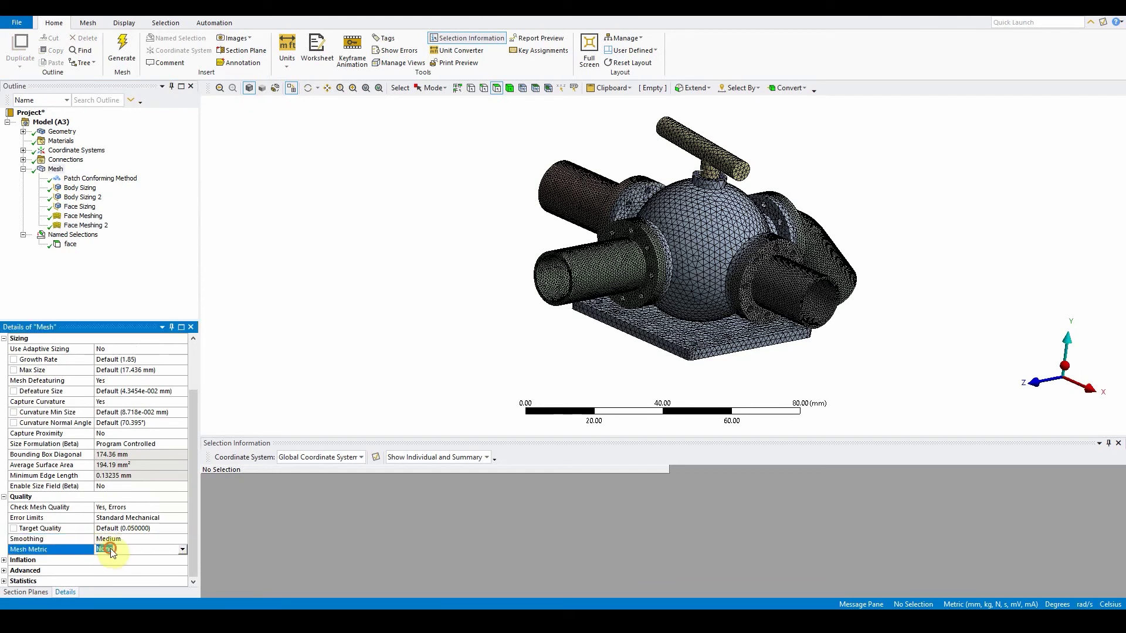
click(181, 550)
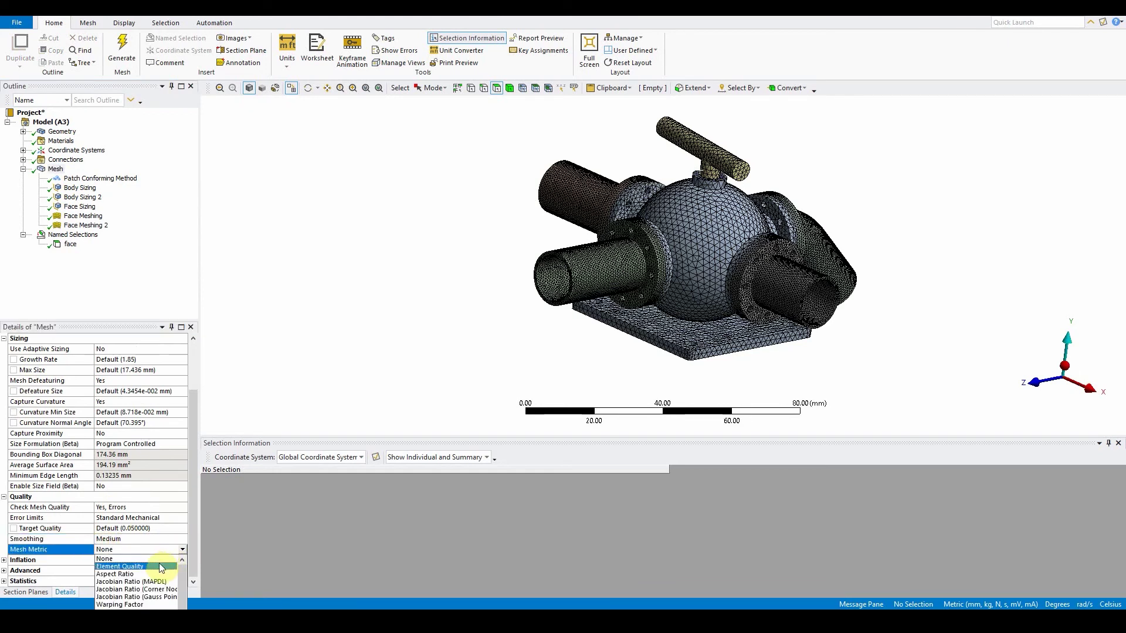
click(159, 566)
drag(195, 485, 189, 552)
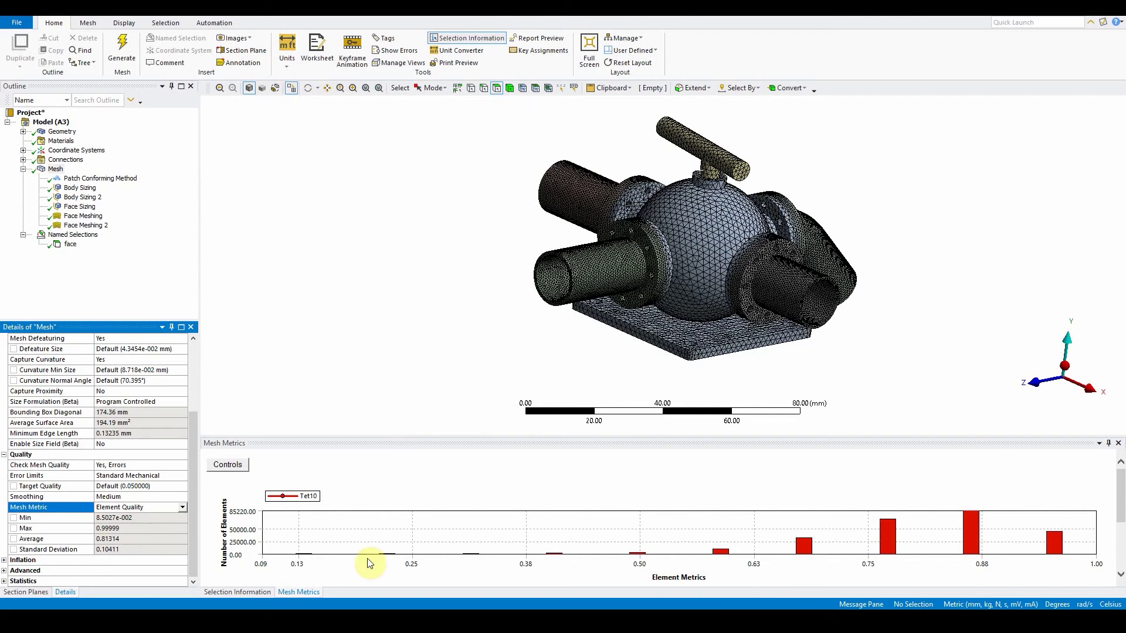
Isolate the elements in the lowest element-quality bar and examine where they lie in the assembly
click(305, 555)
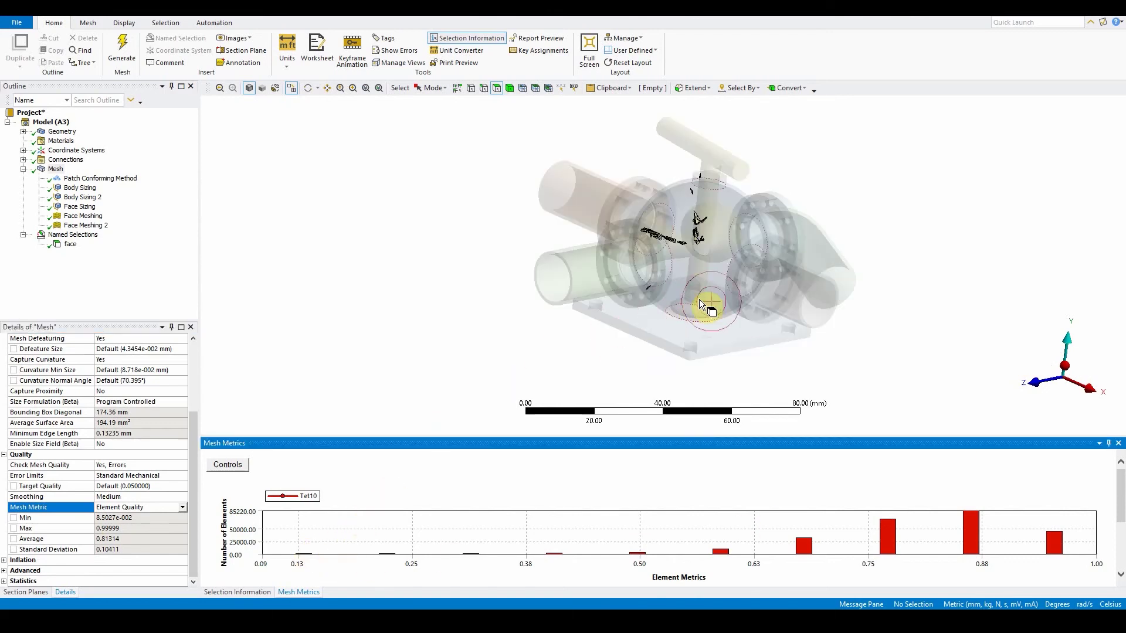
middle_drag(699, 299, 712, 322)
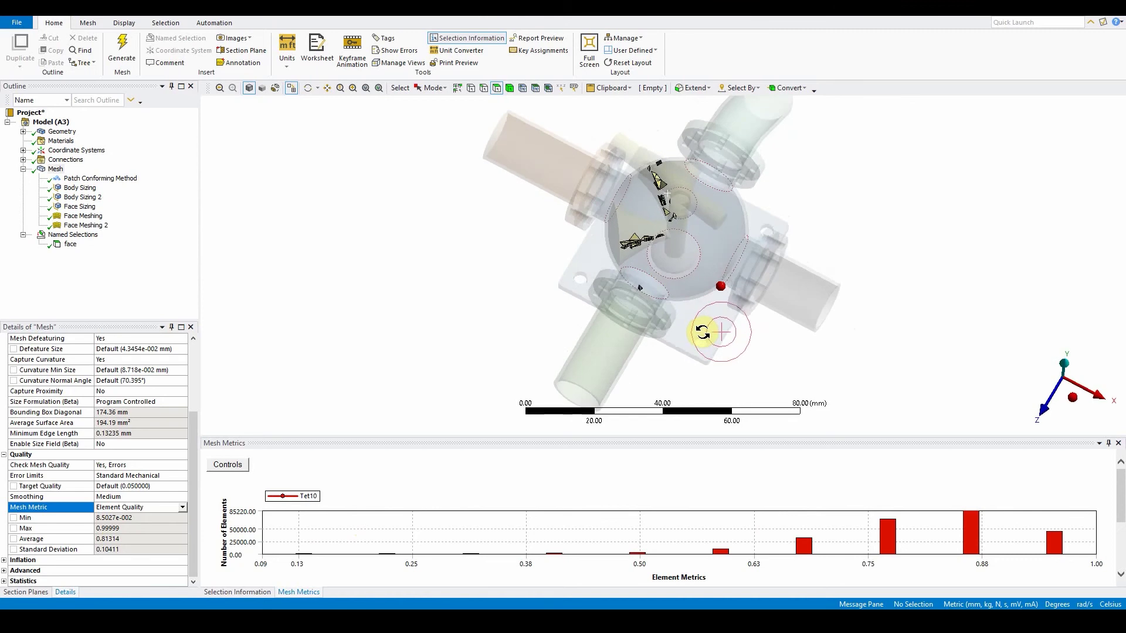
scroll(625, 237, up, 3)
middle_drag(665, 269, 726, 252)
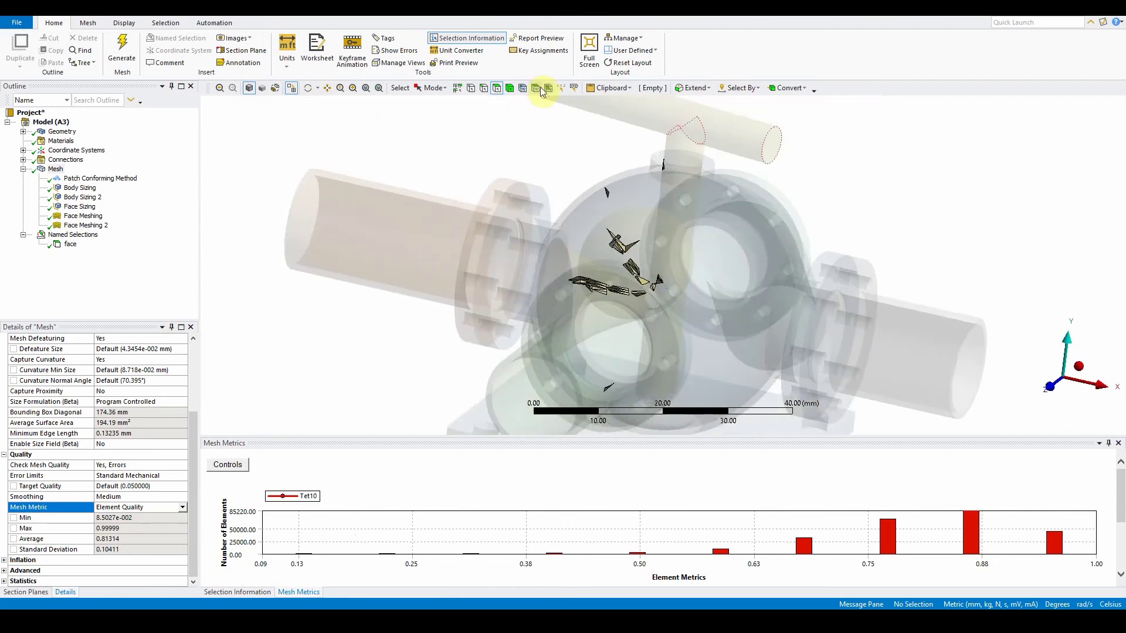
Hide the spherical valve body to expose the internal parts
click(510, 89)
click(737, 283)
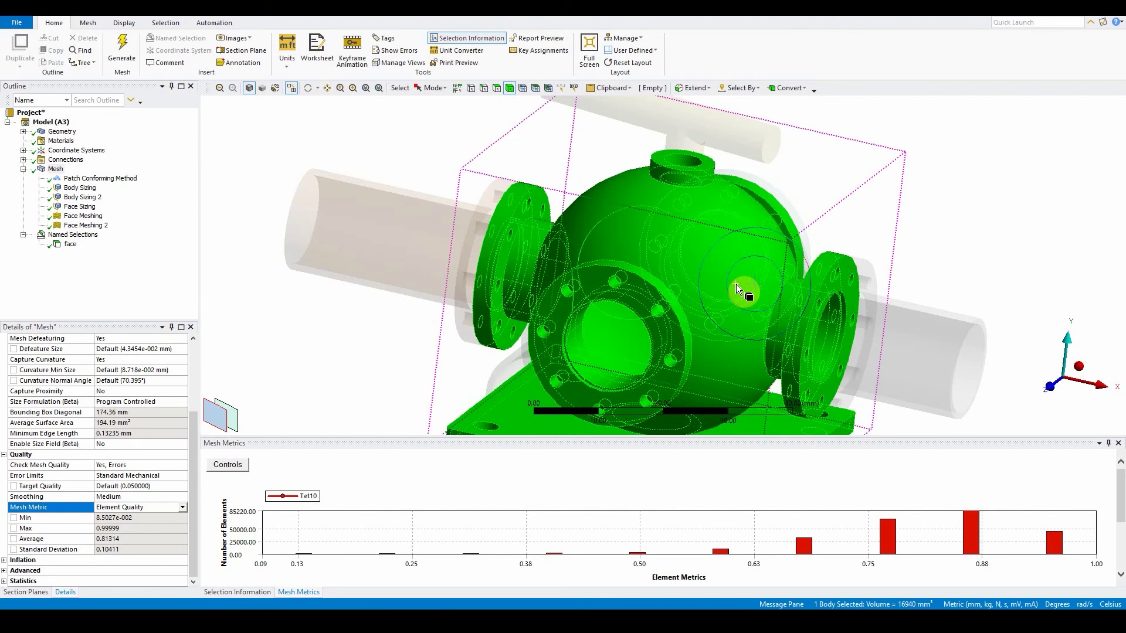
right_click(736, 284)
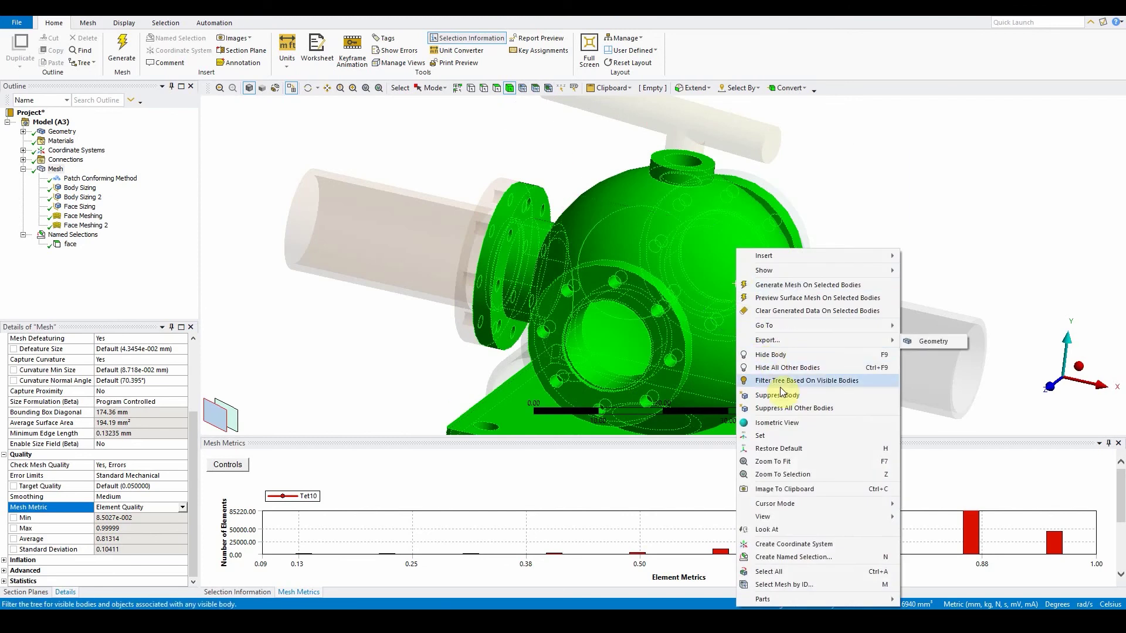
click(779, 358)
Add a body sizing with an element size of 2.5 mm to the handle and stem body
middle_drag(712, 315, 774, 321)
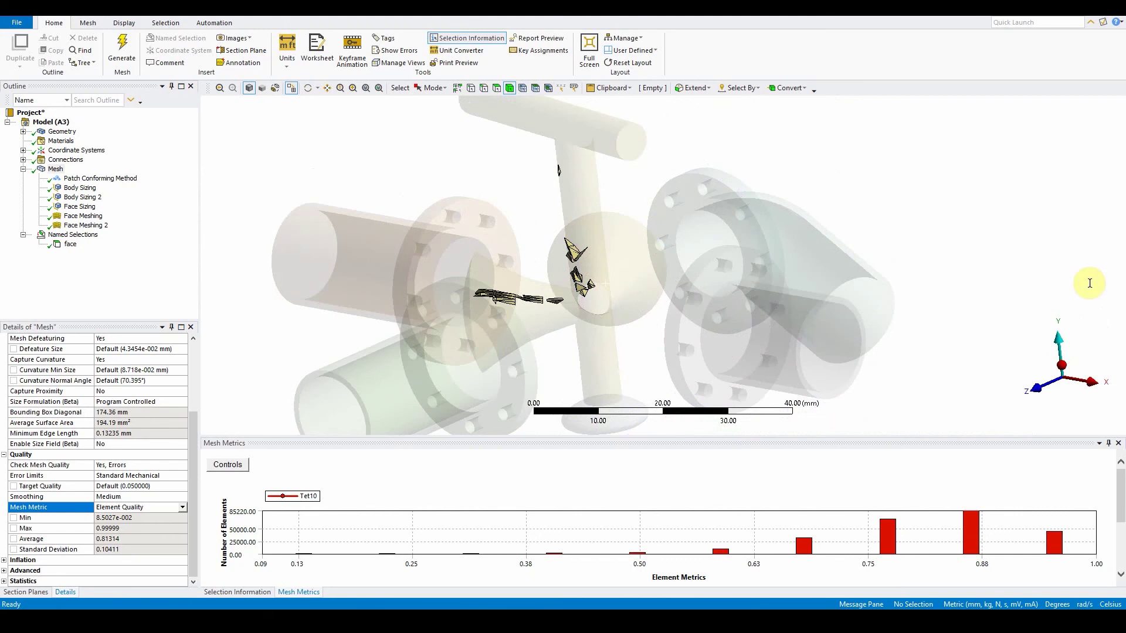
click(585, 206)
middle_click(641, 314)
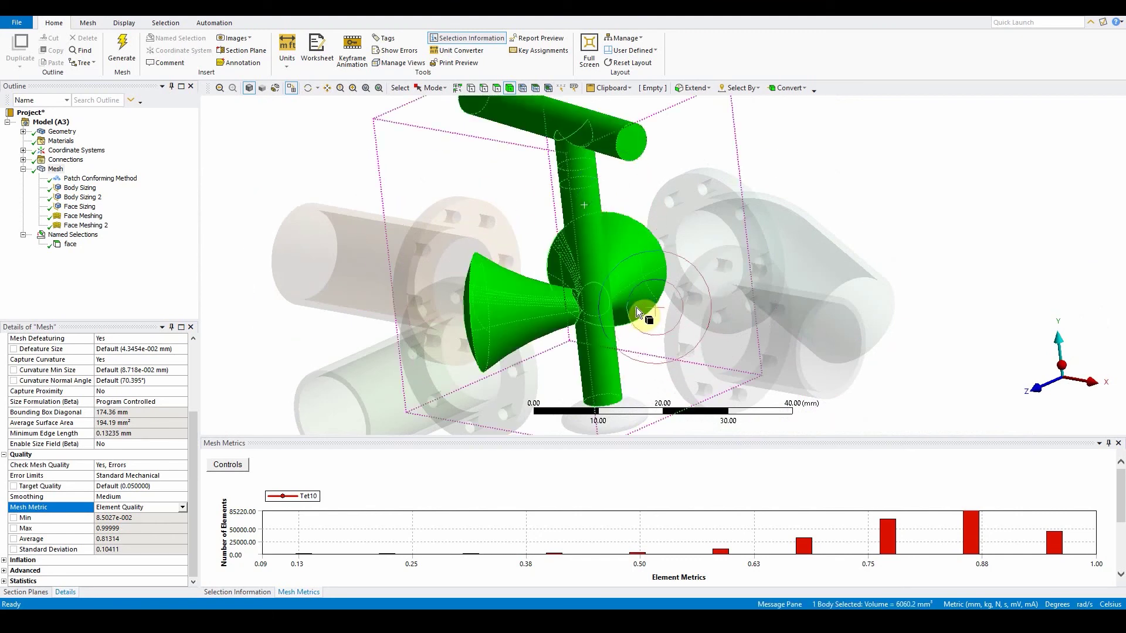
middle_click(639, 328)
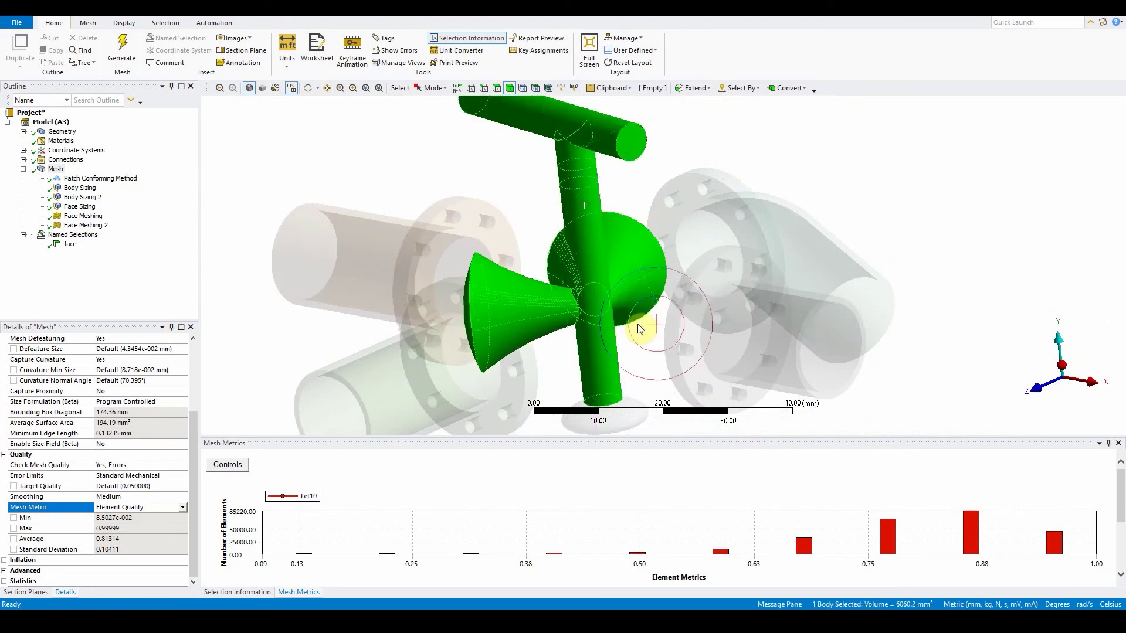
right_click(591, 218)
mouse_move(616, 229)
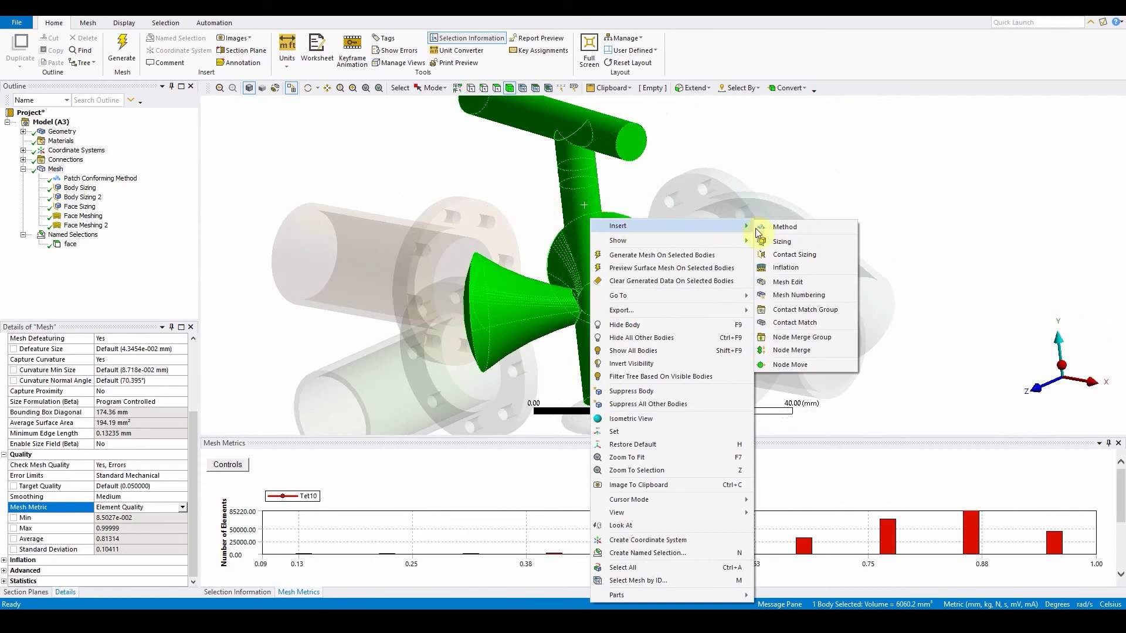
click(781, 242)
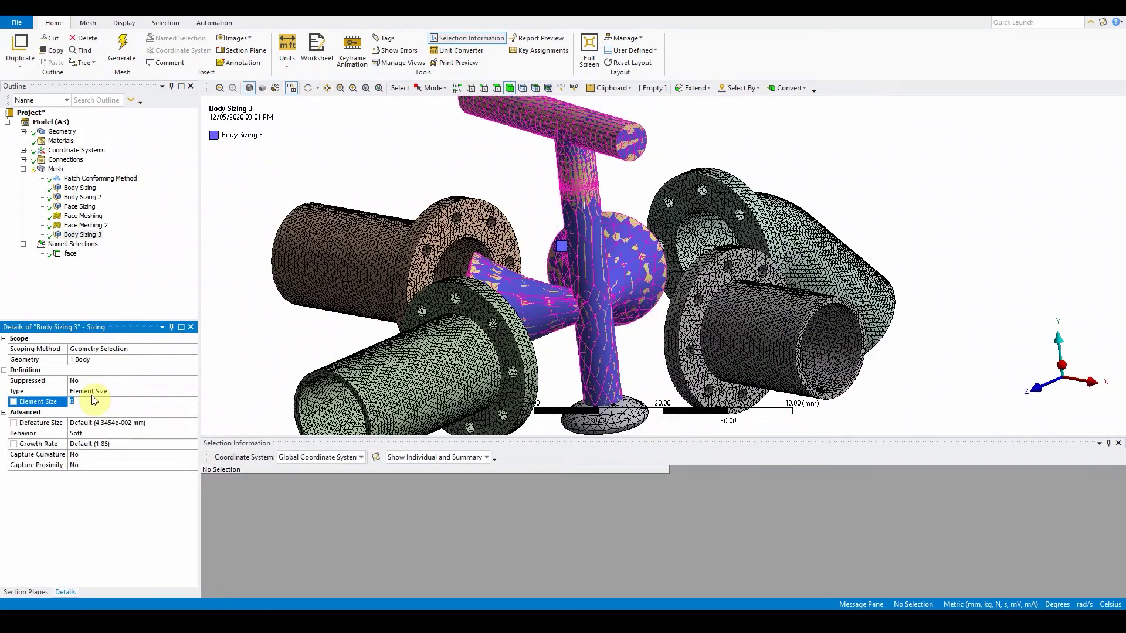
text(2.5)
key(Return)
Set the defeature size of the handle and stem's body sizing to 0.2 mm
click(86, 424)
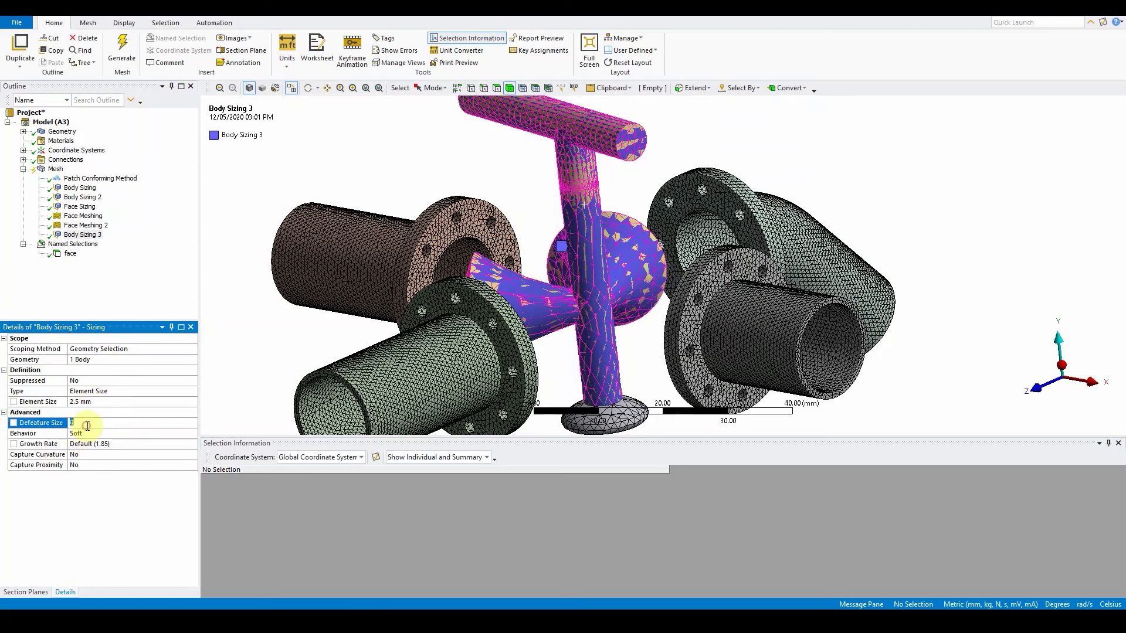
key(Return)
key(Return)
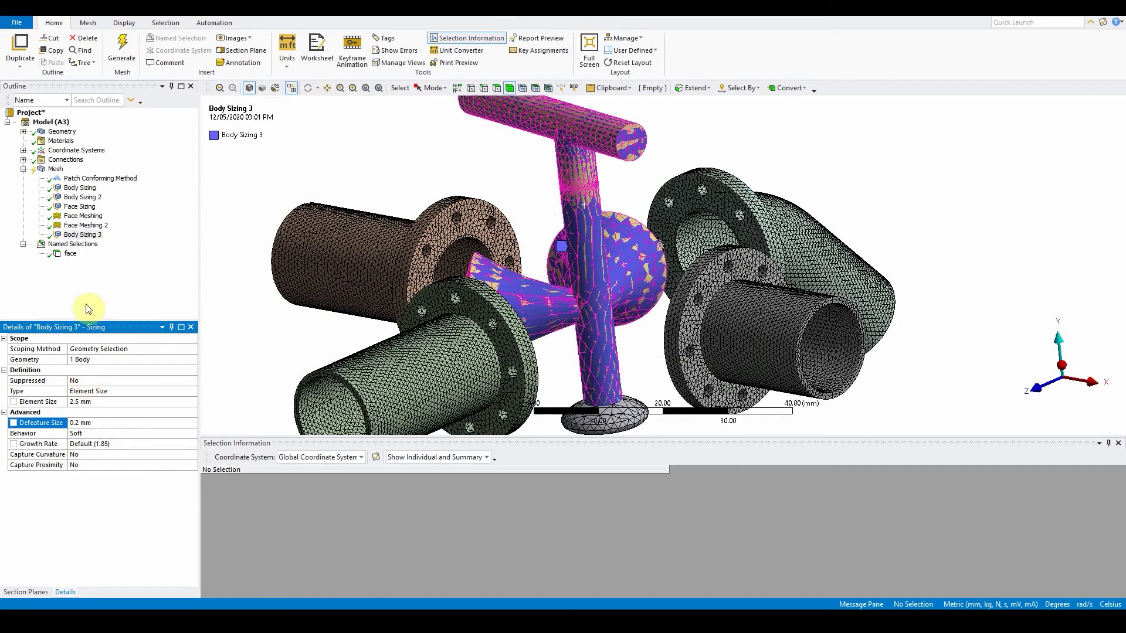
Change the global mesh quality error limits to Aggressive Mechanical
click(56, 170)
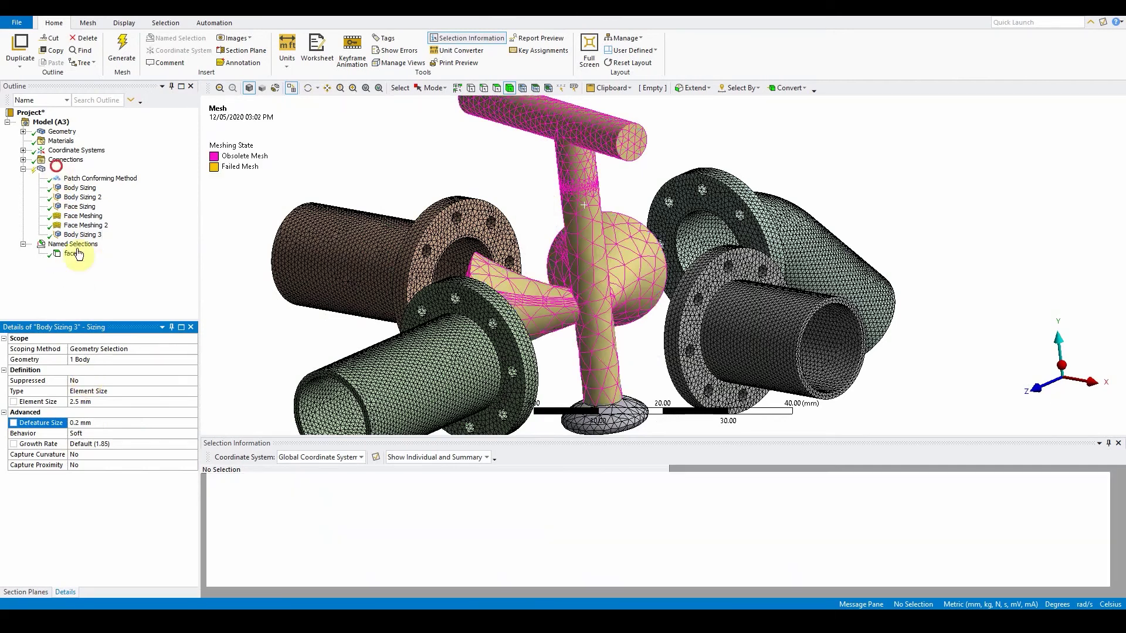
drag(196, 410, 192, 502)
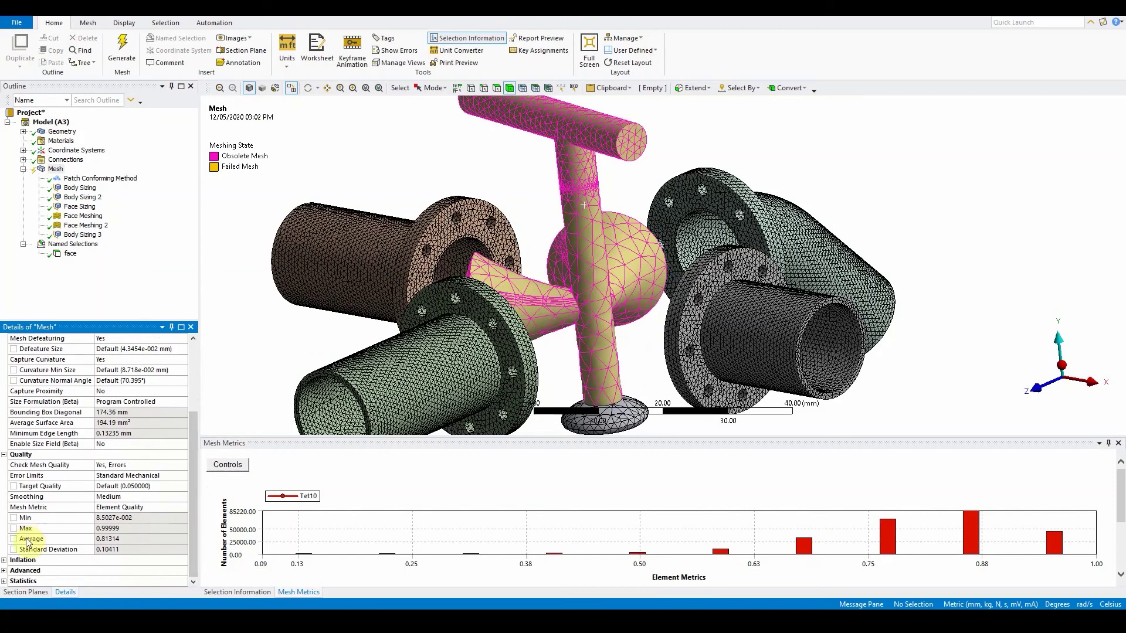
click(156, 475)
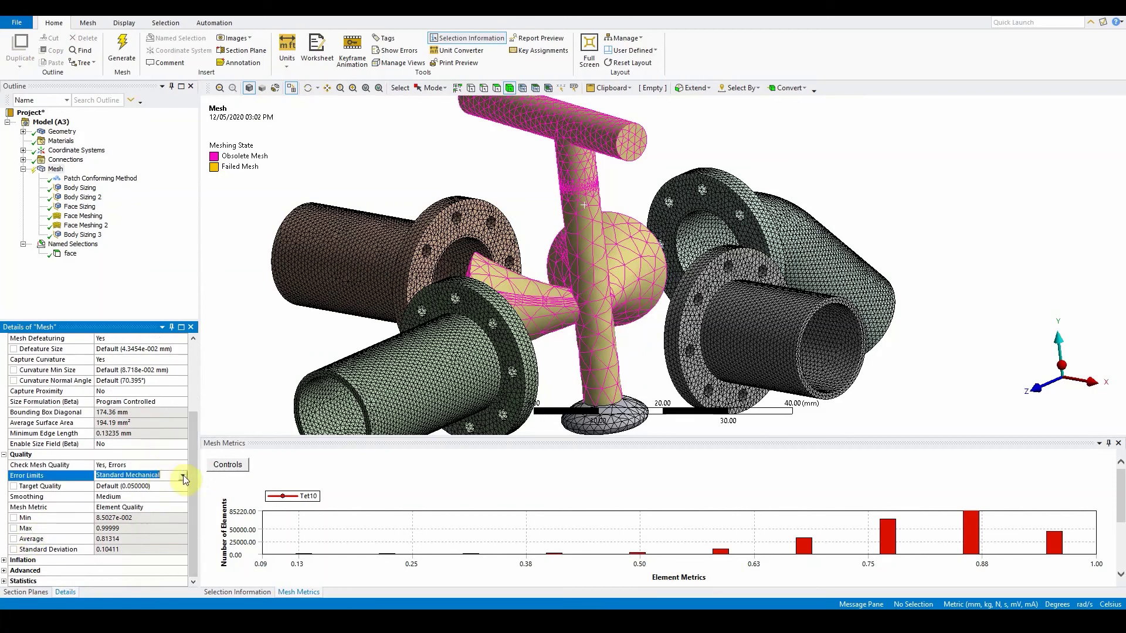
click(181, 477)
click(163, 493)
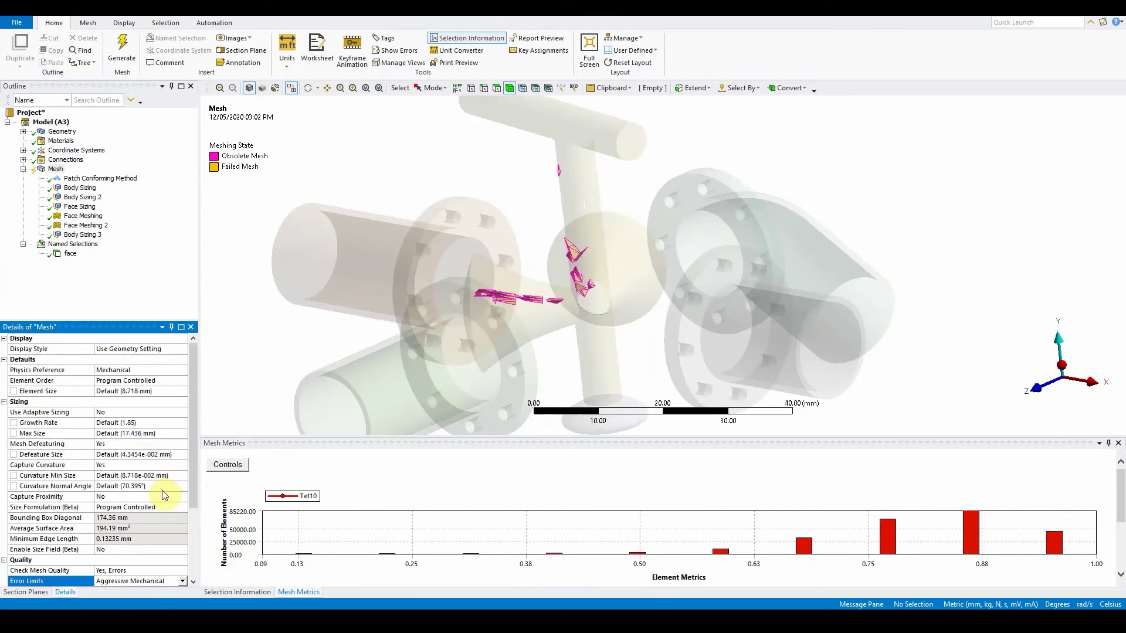
Set the global mesh target quality to 0.3 and the smoothing to High
drag(194, 477, 194, 520)
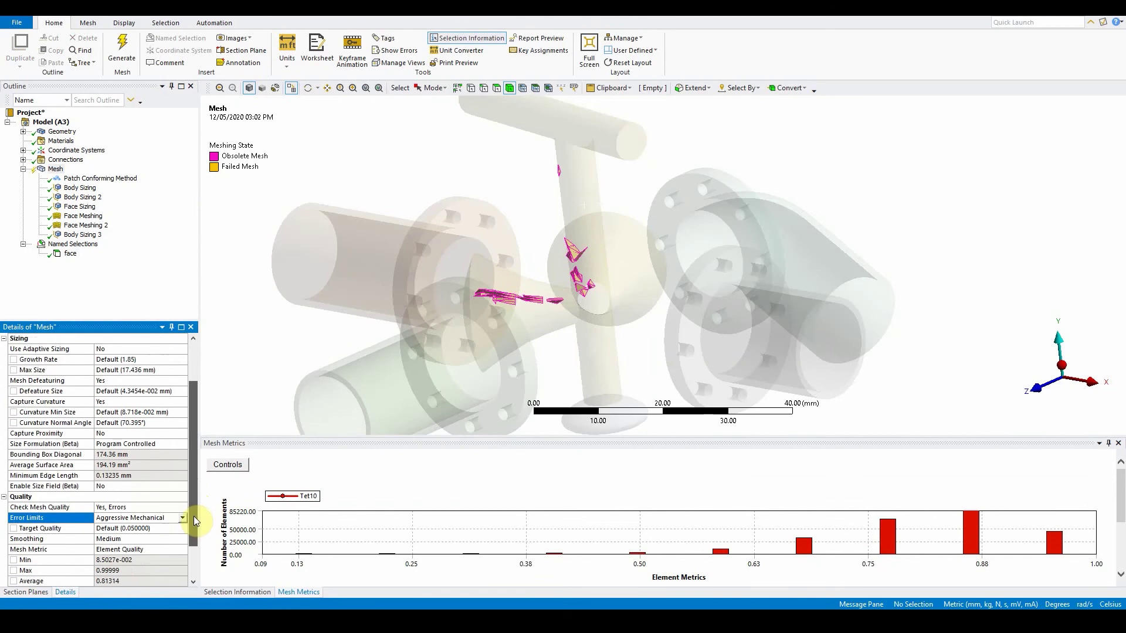
click(154, 528)
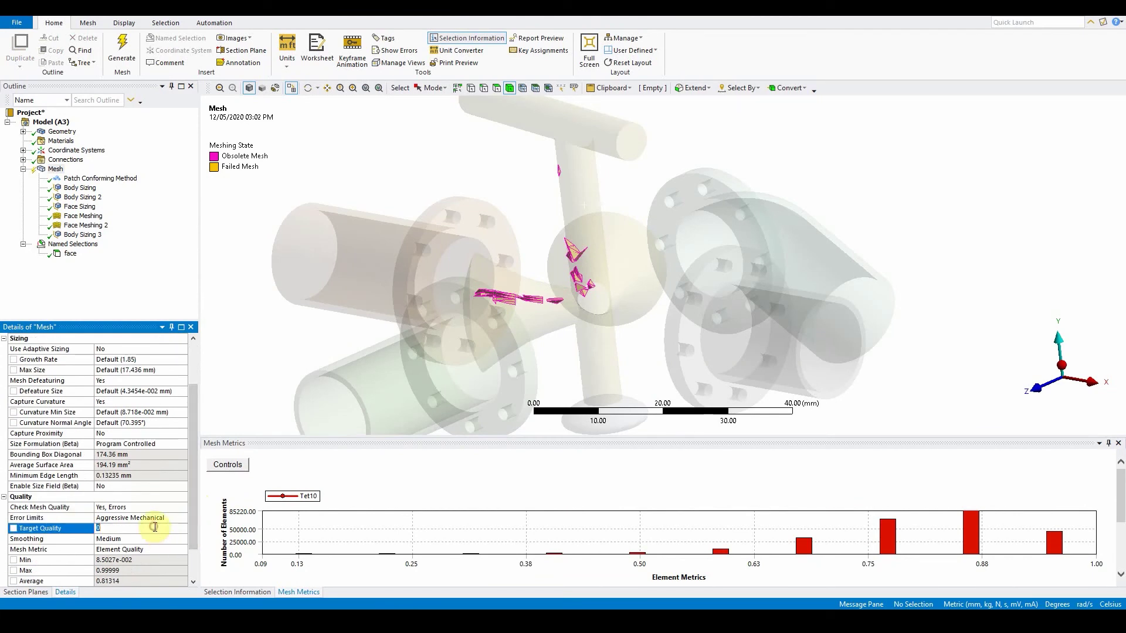
key(BackSpace)
text(0.3)
click(120, 539)
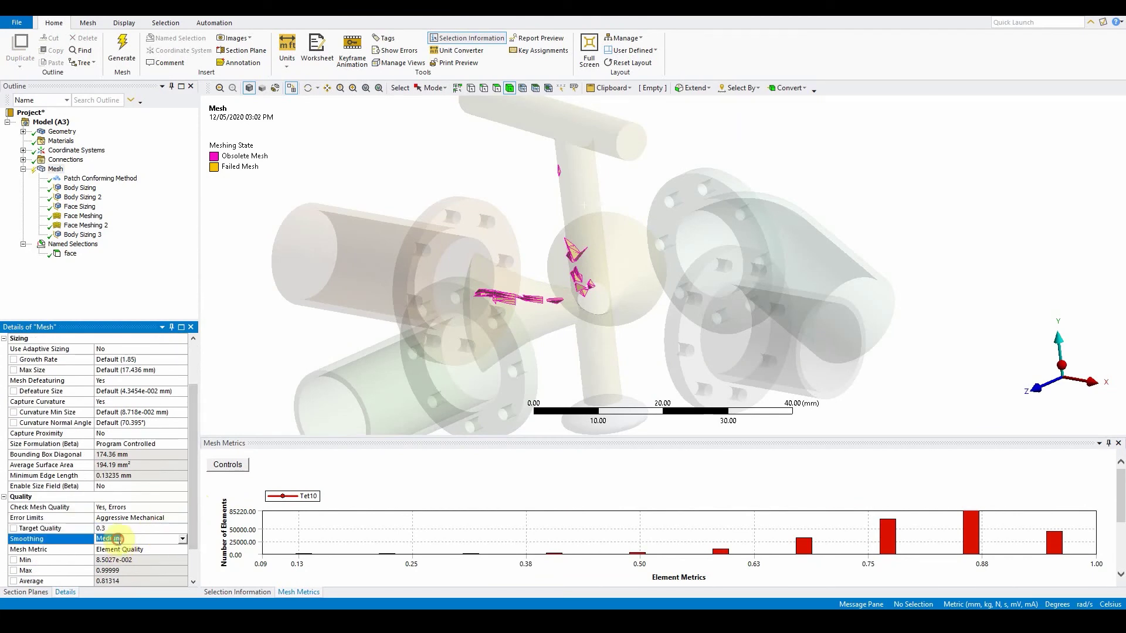
click(181, 539)
click(150, 562)
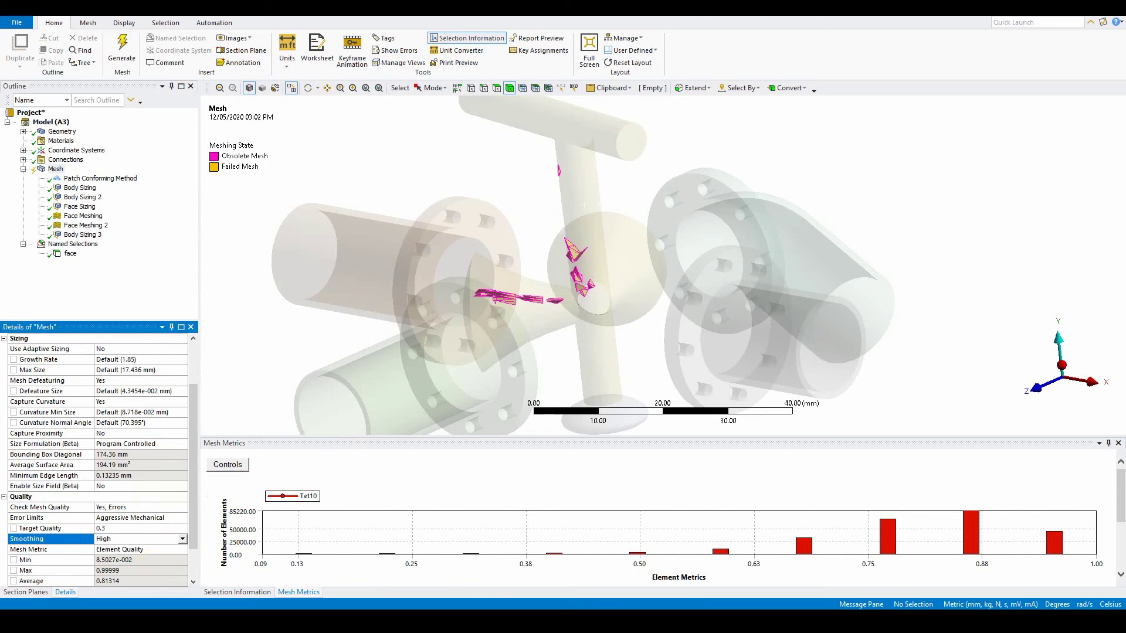
Regenerate the mesh of the assembly with the updated sizing and quality settings
click(884, 281)
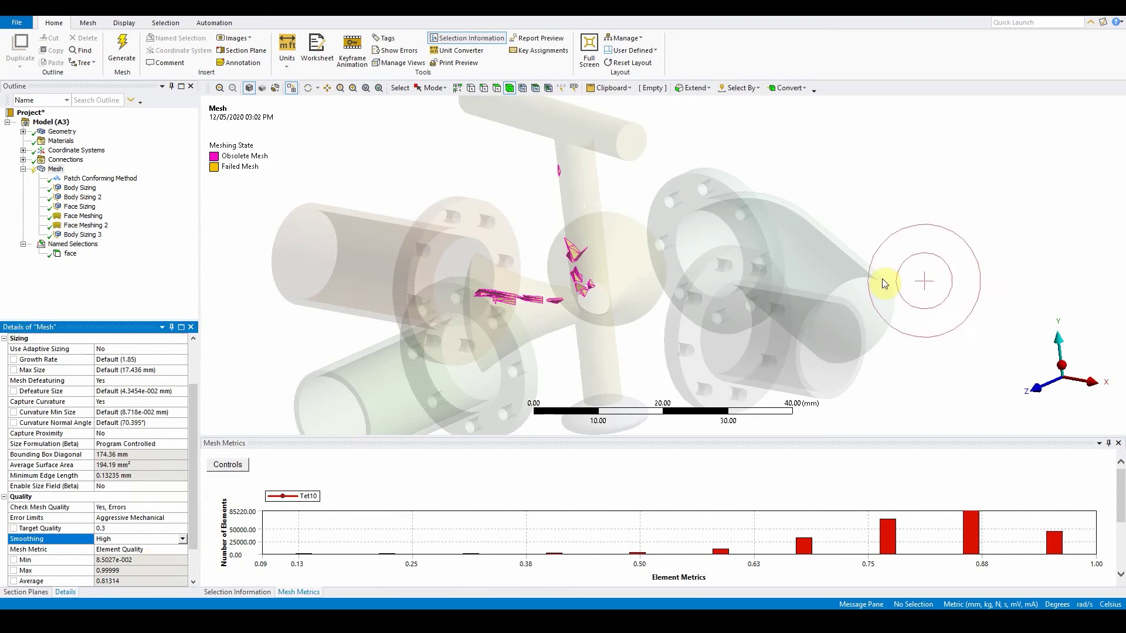
click(119, 47)
click(241, 170)
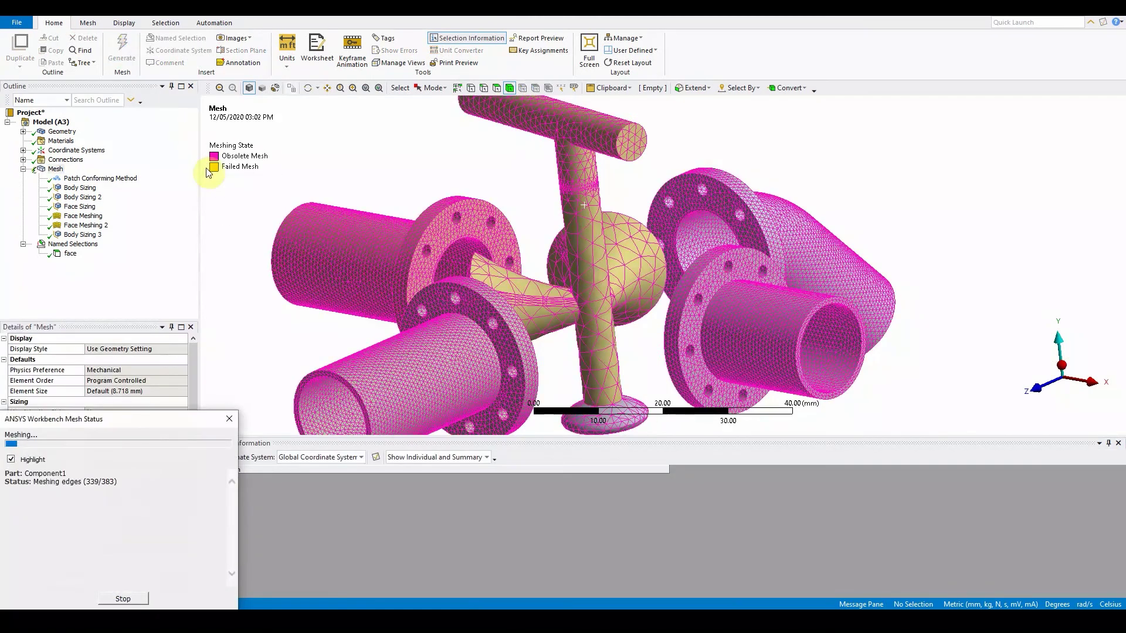
Check the regenerated mesh of the visible bodies and show all bodies of the valve assembly again
click(255, 236)
middle_drag(327, 322, 375, 318)
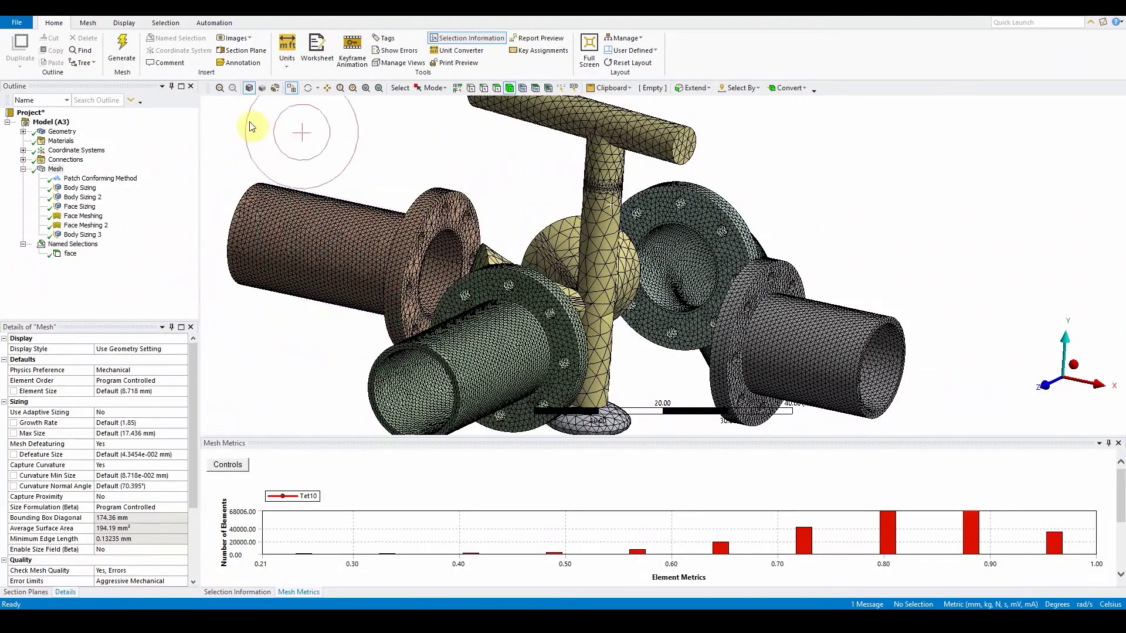
click(276, 139)
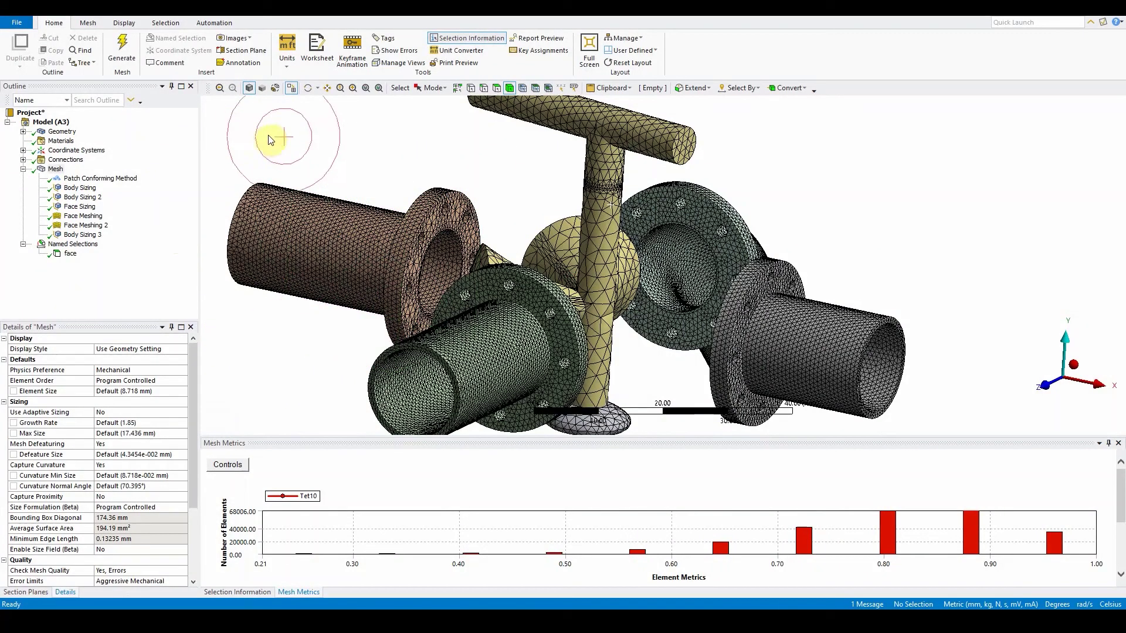
click(301, 555)
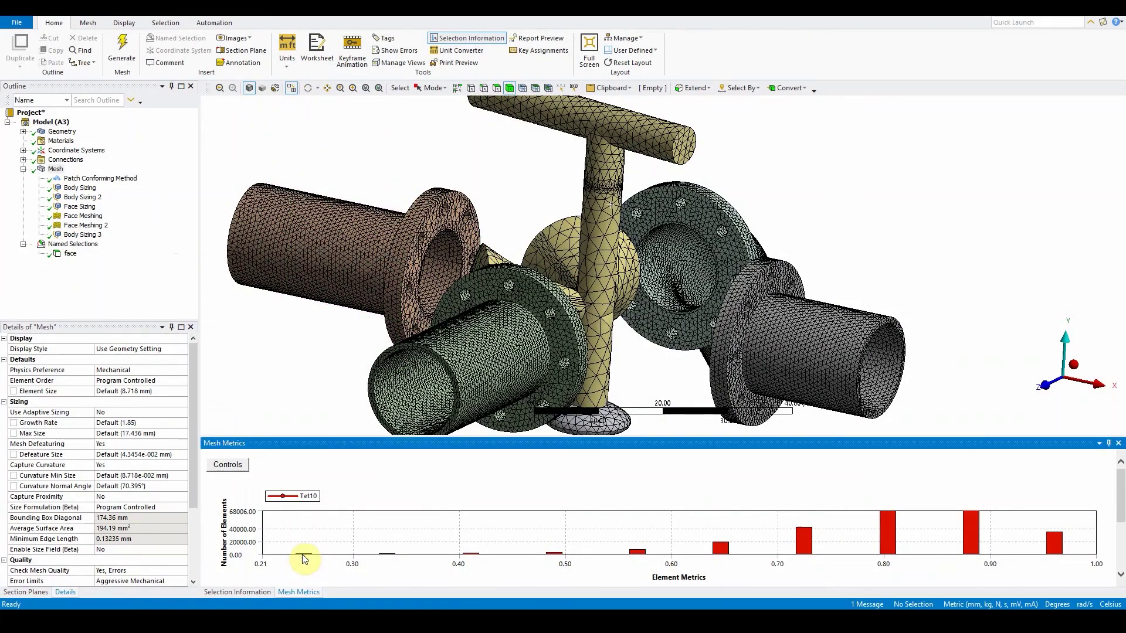
right_click(392, 128)
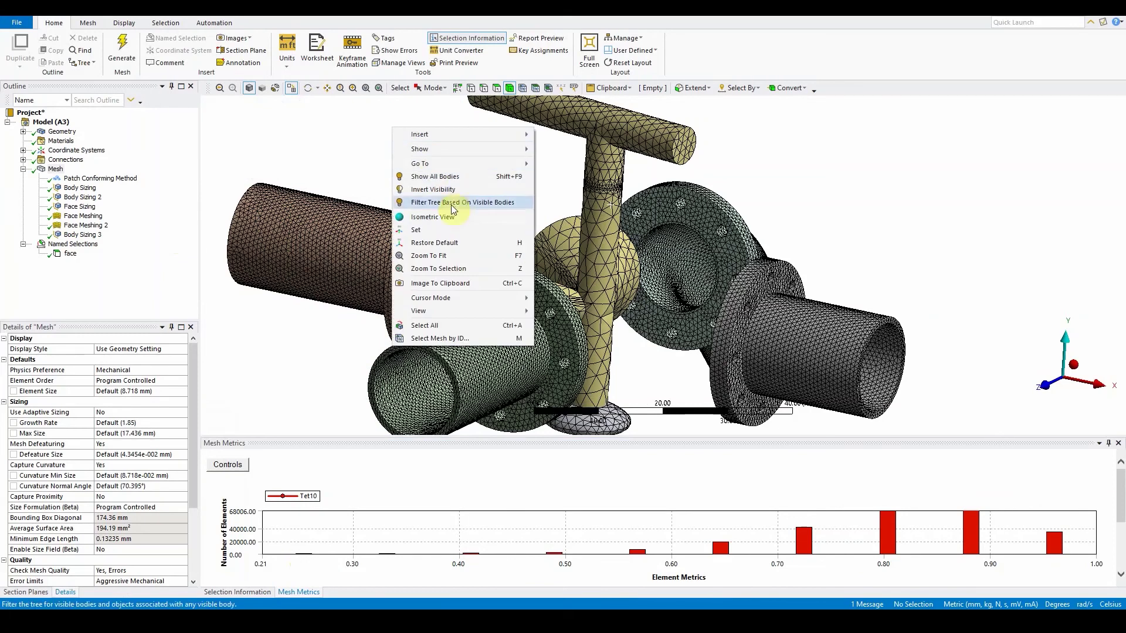
click(452, 176)
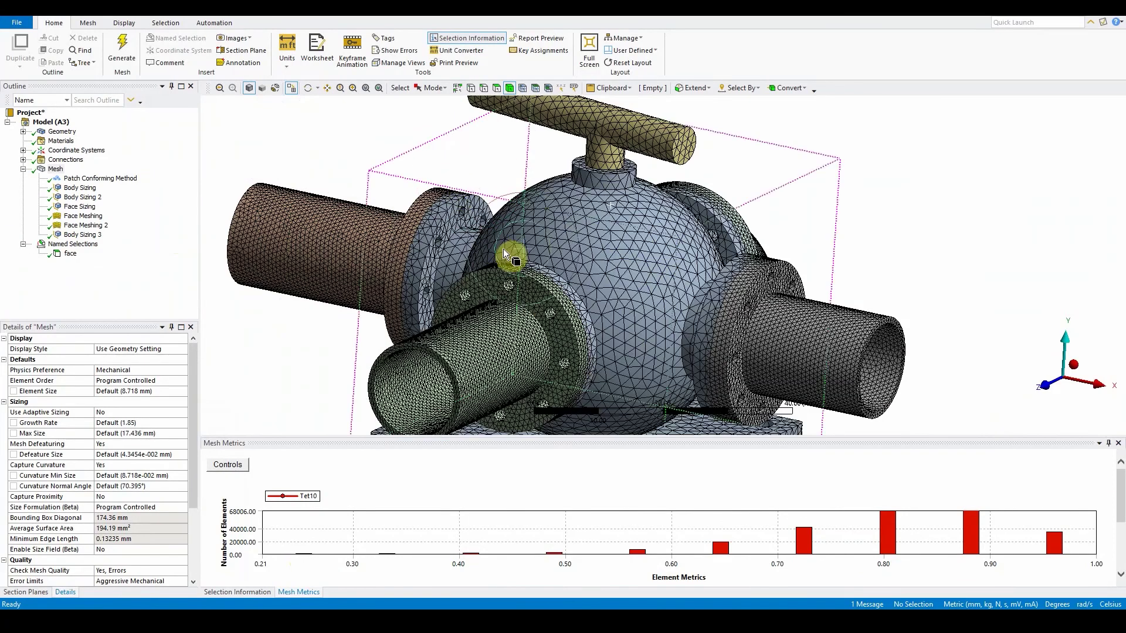
Examine the whole assembly's mesh in wireframe display and return to the shaded display with edges
click(277, 87)
middle_drag(572, 274, 598, 271)
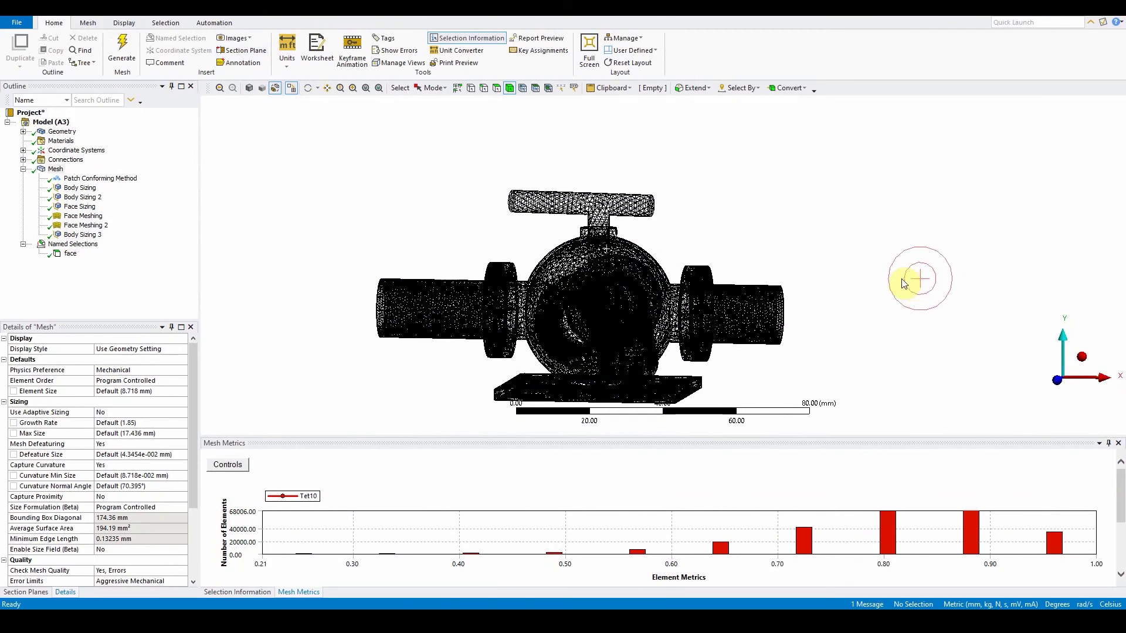
click(252, 89)
mouse_move(495, 226)
middle_down()
mouse_move(596, 327)
mouse_move(588, 305)
middle_up()
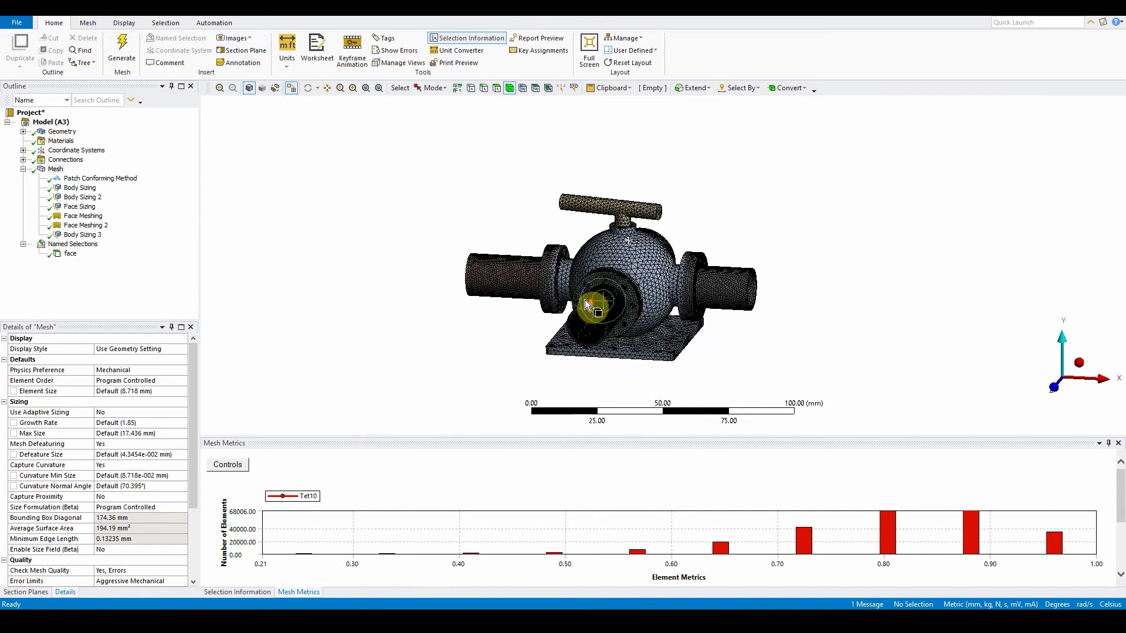
Create a named selection holes1 from a flange bolt-hole face, applying it to all geometry items of the same size
scroll(588, 305, up, 10)
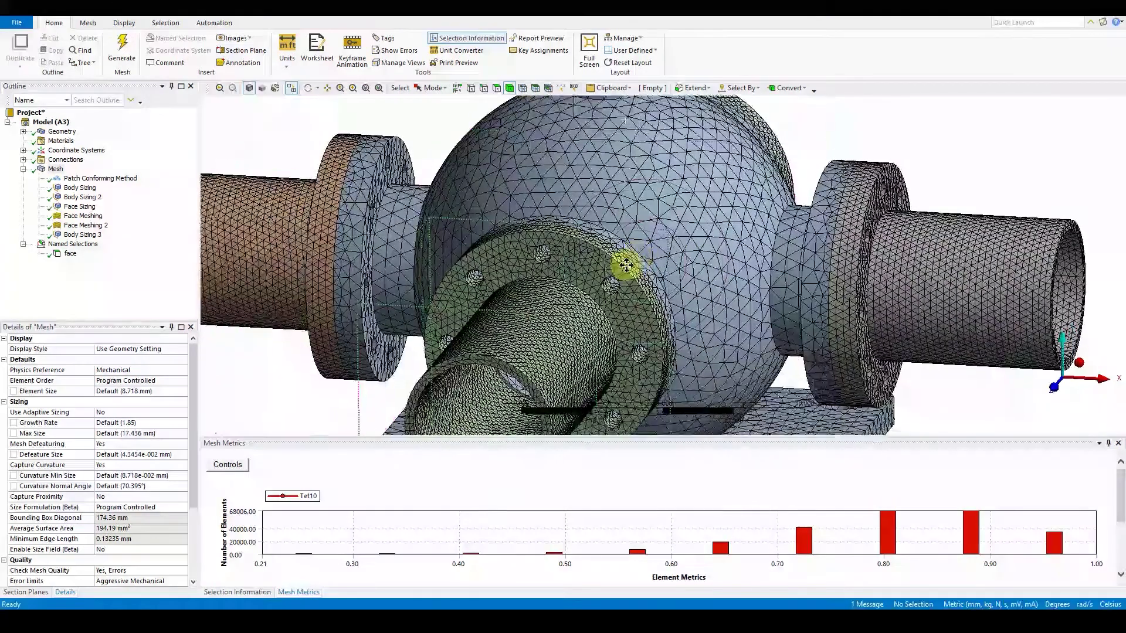
scroll(622, 272, up, 4)
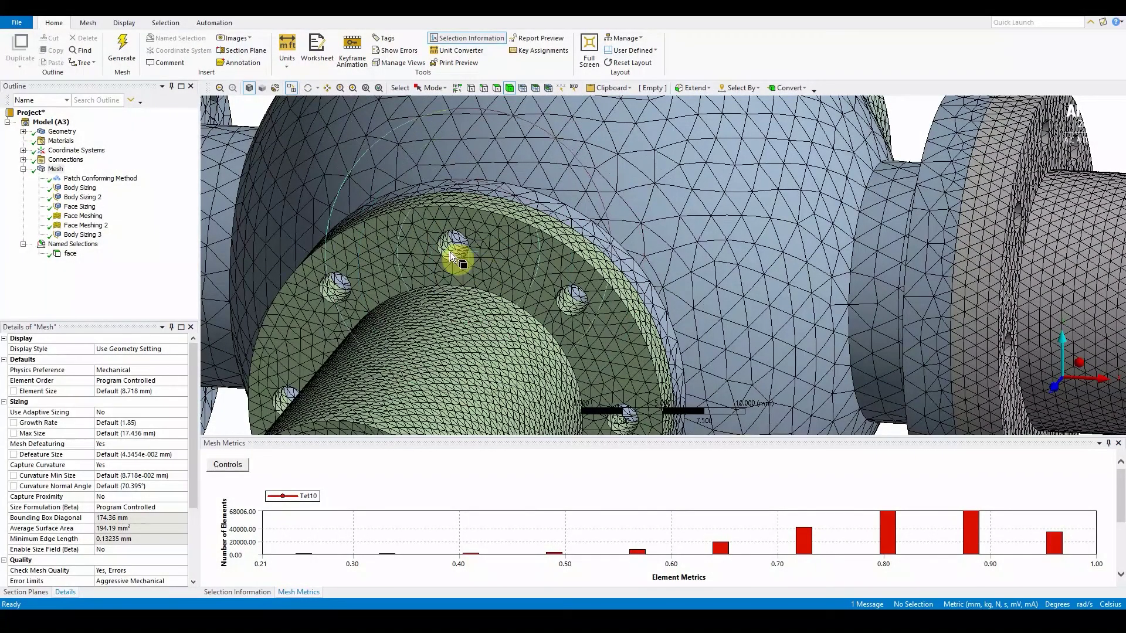
click(497, 89)
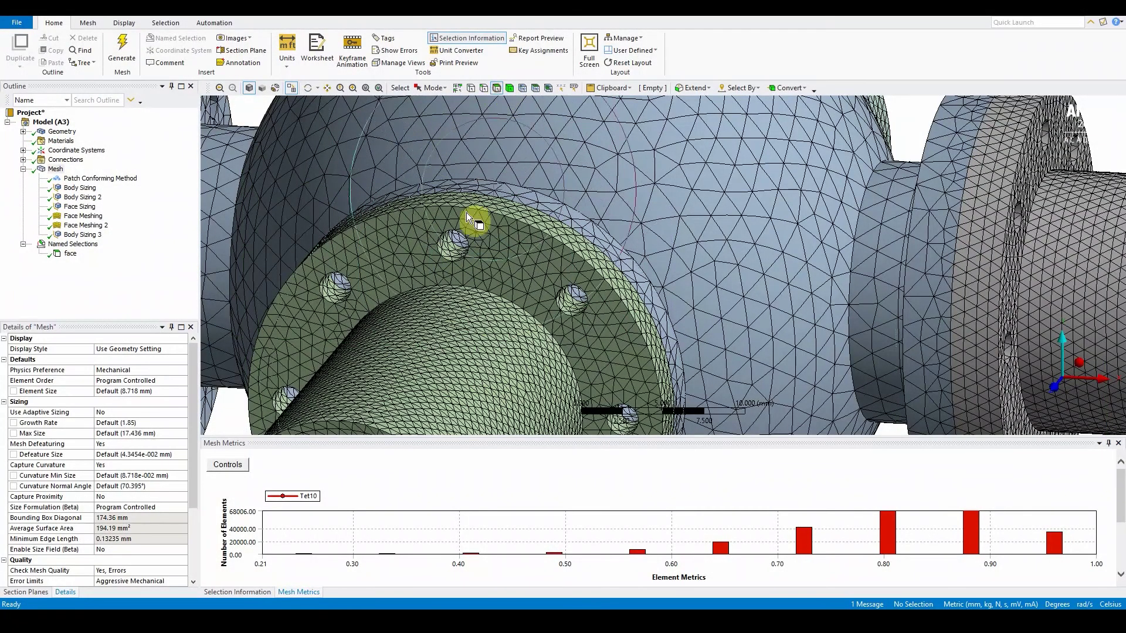
click(450, 251)
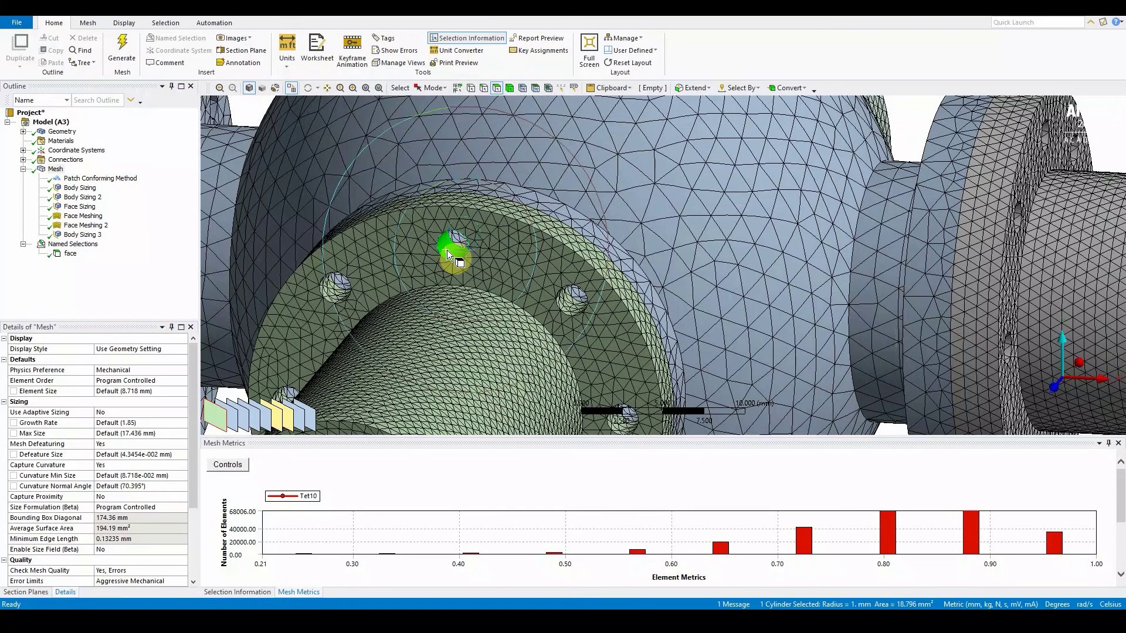
key(n)
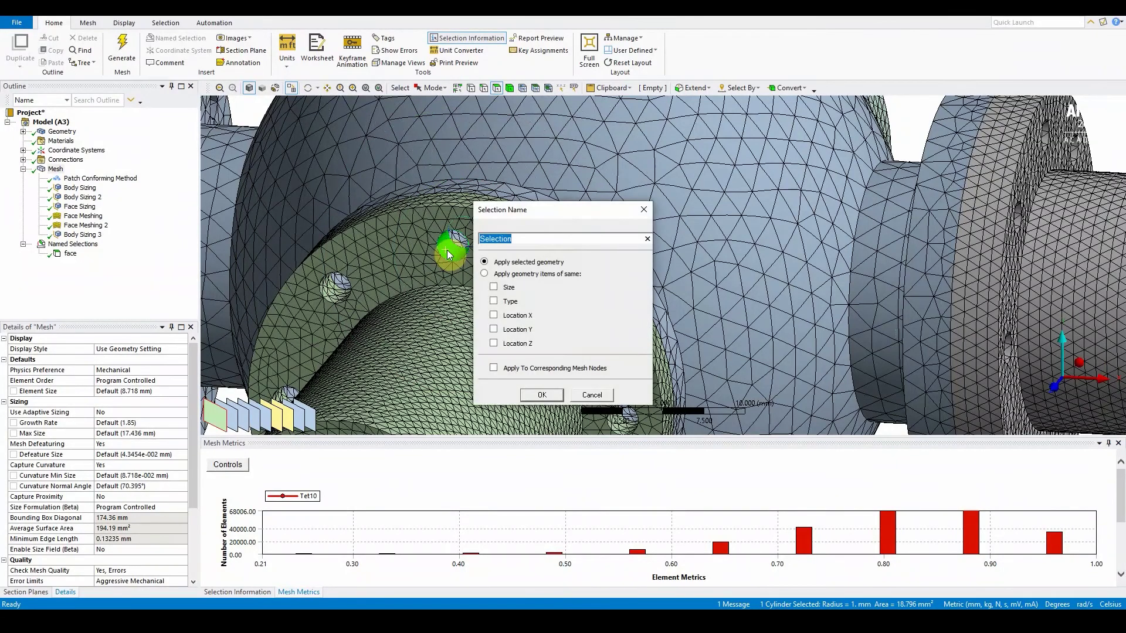
click(496, 289)
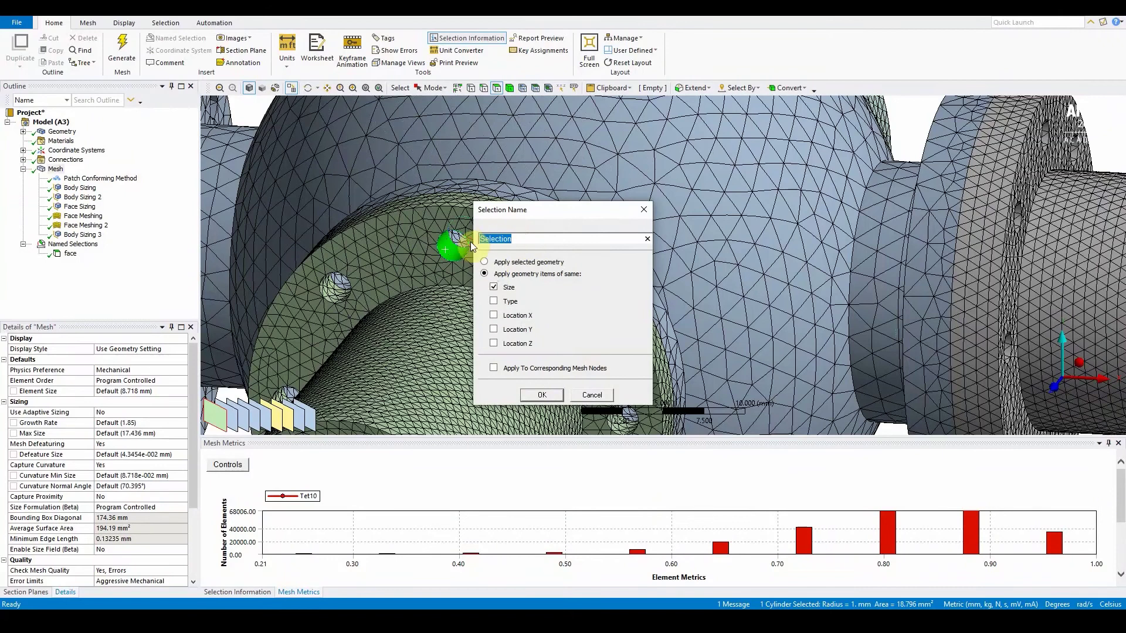
text(H)
click(542, 395)
Examine which bolt-hole faces the holes1 named selection covers on the flanges, with the mesh display turned off
click(73, 263)
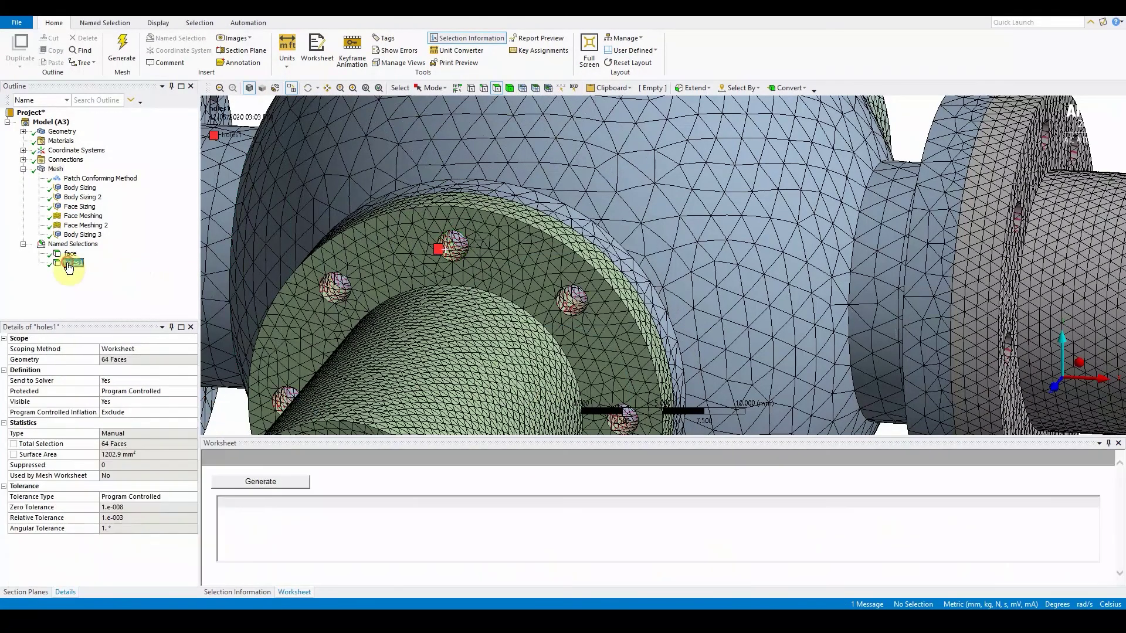
scroll(446, 302, down, 5)
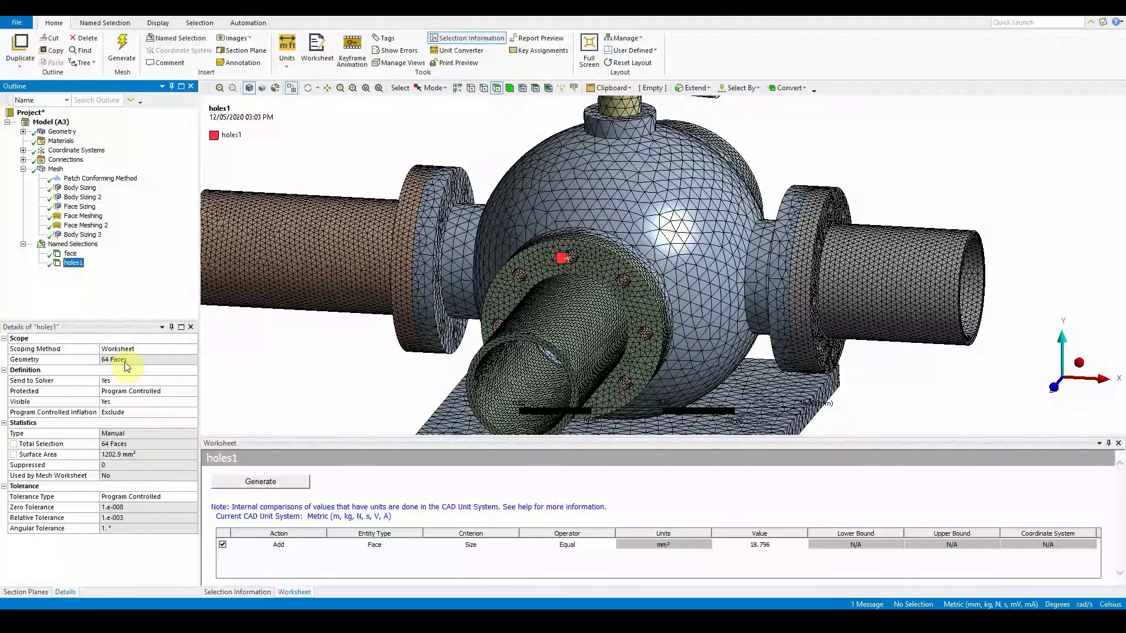
mouse_move(464, 322)
middle_down()
mouse_move(516, 257)
mouse_move(563, 319)
mouse_move(636, 382)
mouse_move(410, 322)
mouse_move(244, 333)
mouse_move(465, 321)
middle_up()
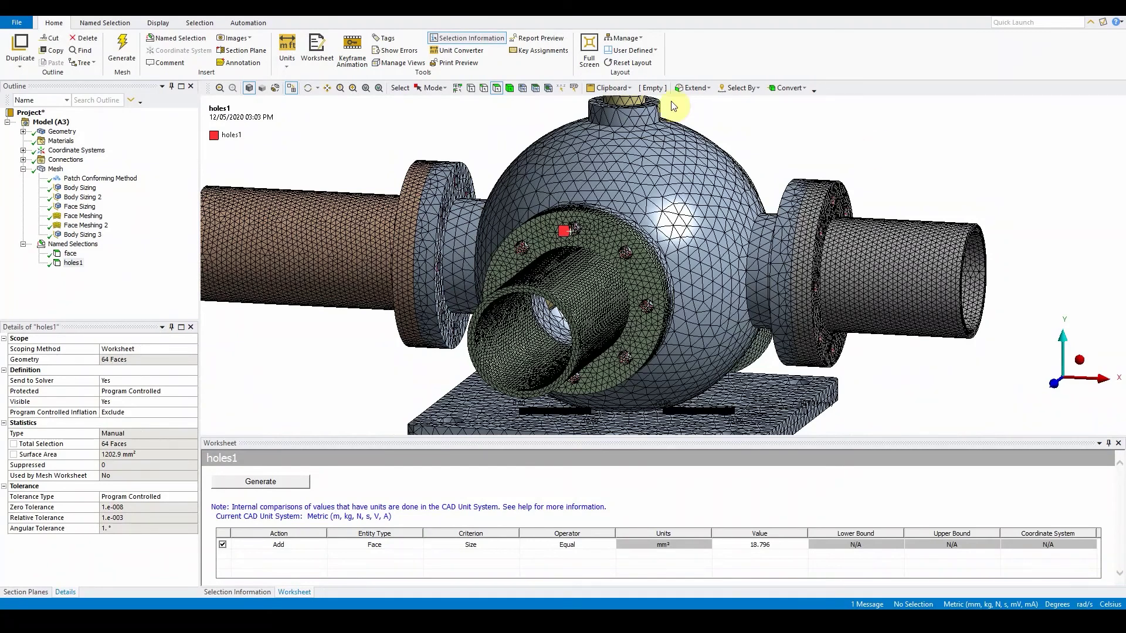
click(292, 88)
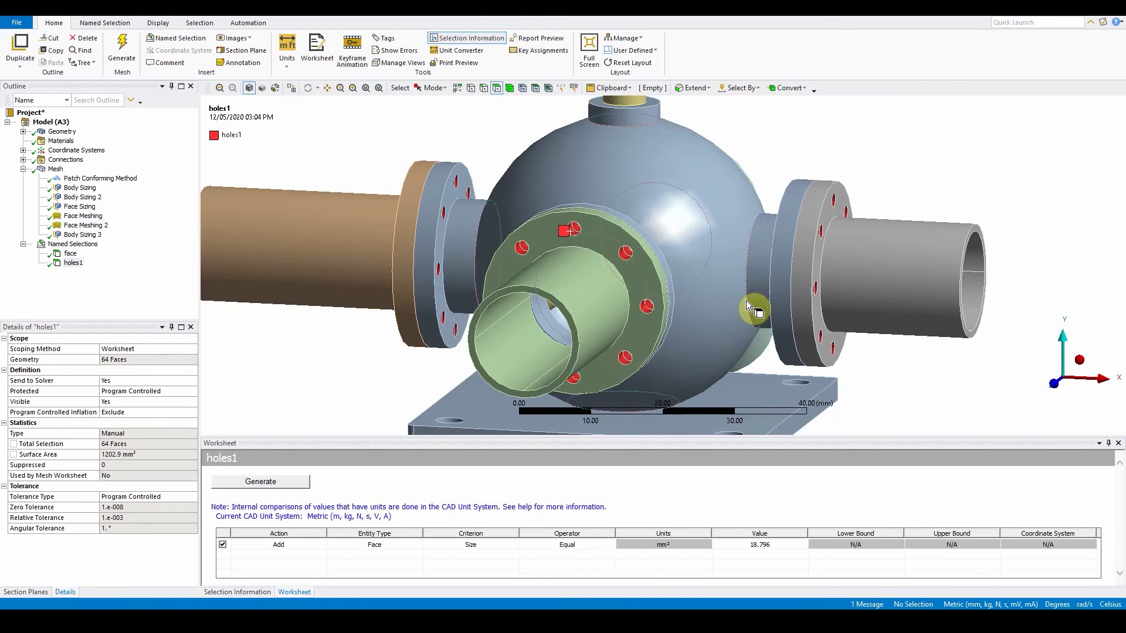
middle_drag(684, 284, 600, 315)
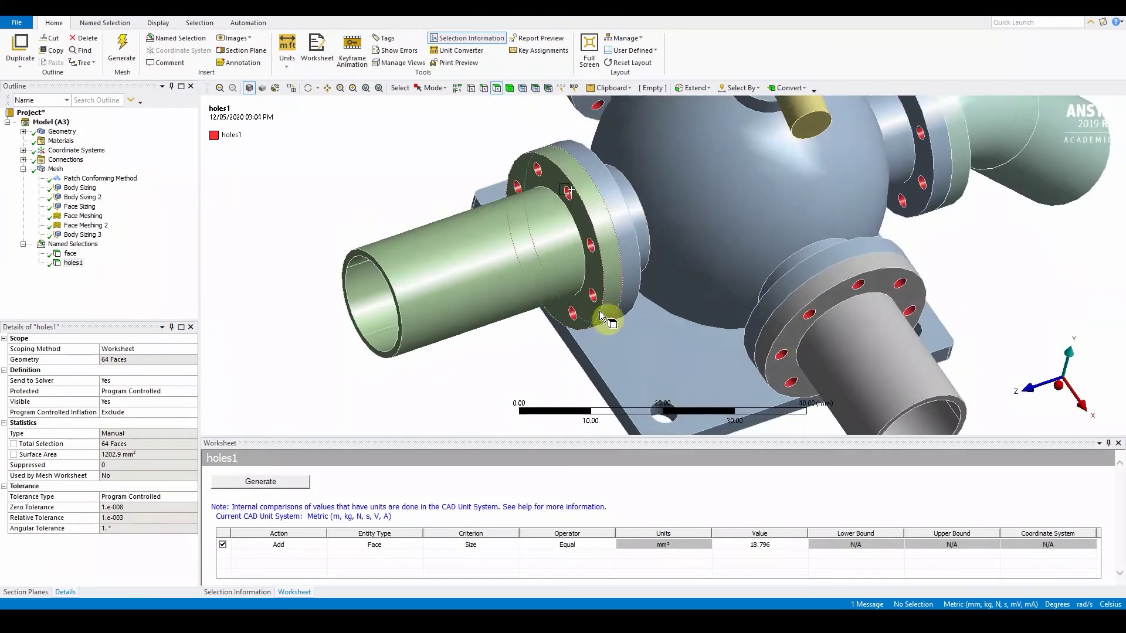
scroll(595, 195, up, 2)
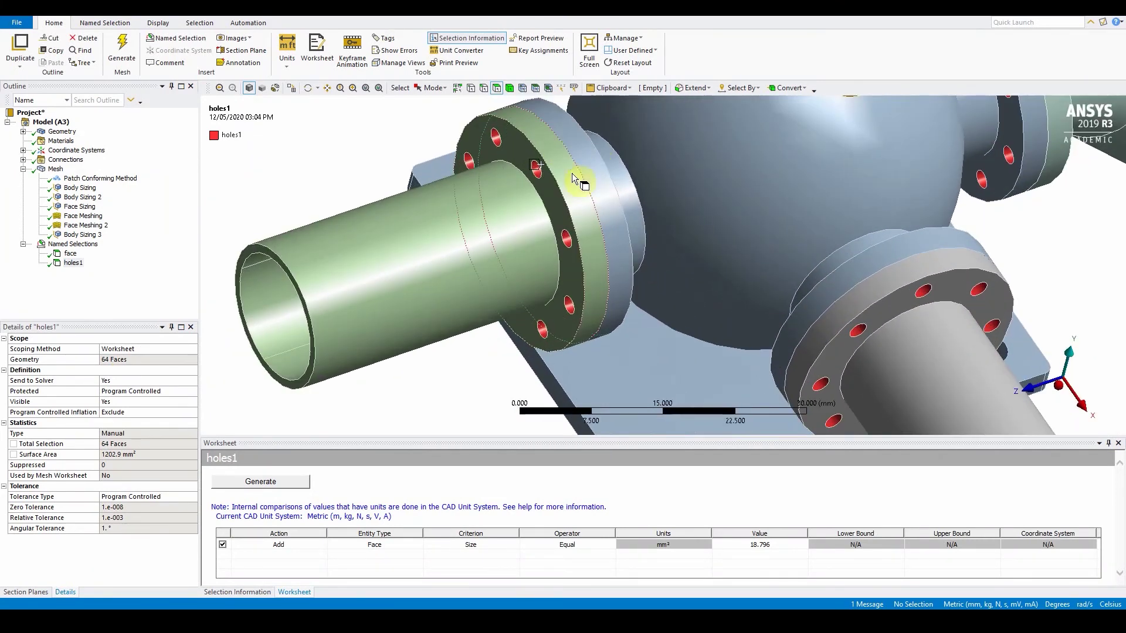
middle_drag(574, 181, 621, 266)
scroll(615, 229, up, 2)
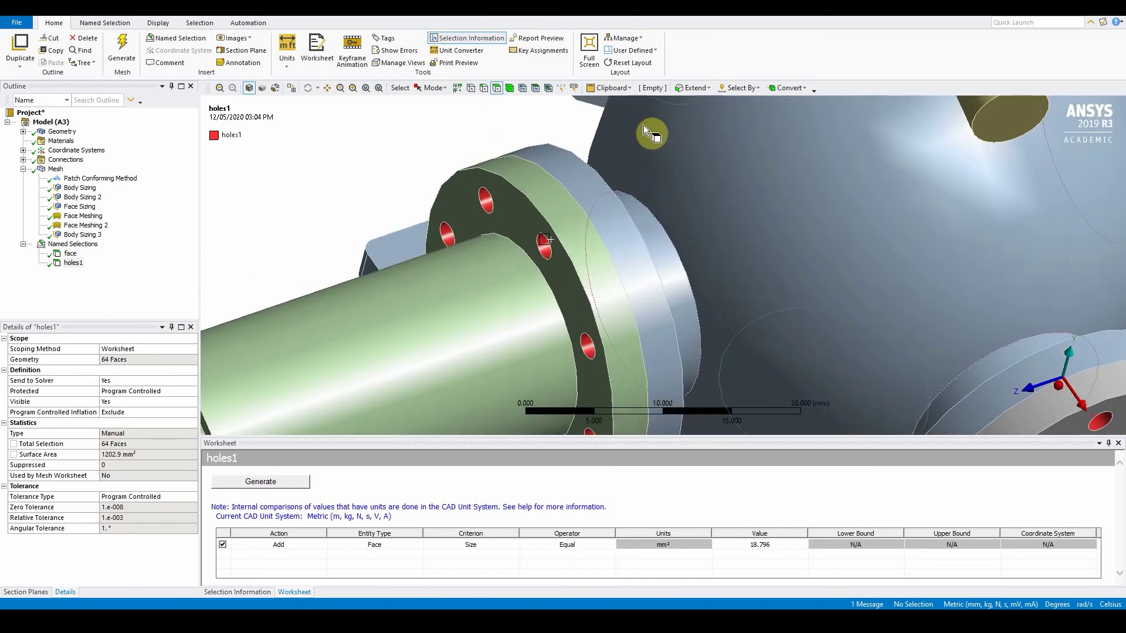
Probe the coordinates of points on the flange rims and delete the label on the green flange
click(561, 89)
scroll(544, 169, up, 5)
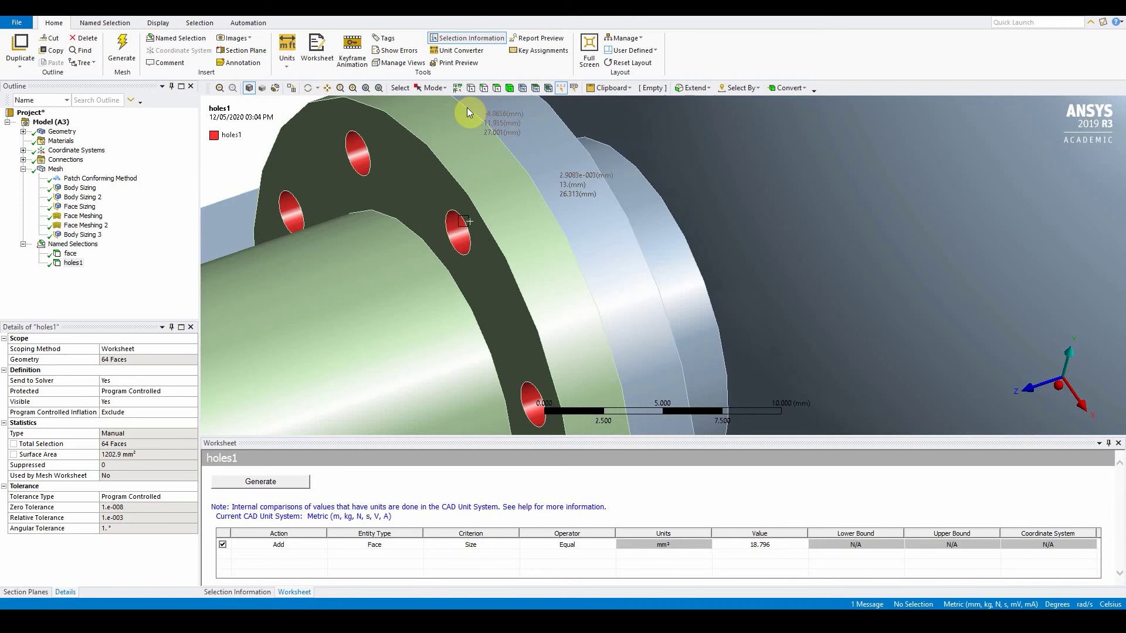
click(468, 111)
key(Delete)
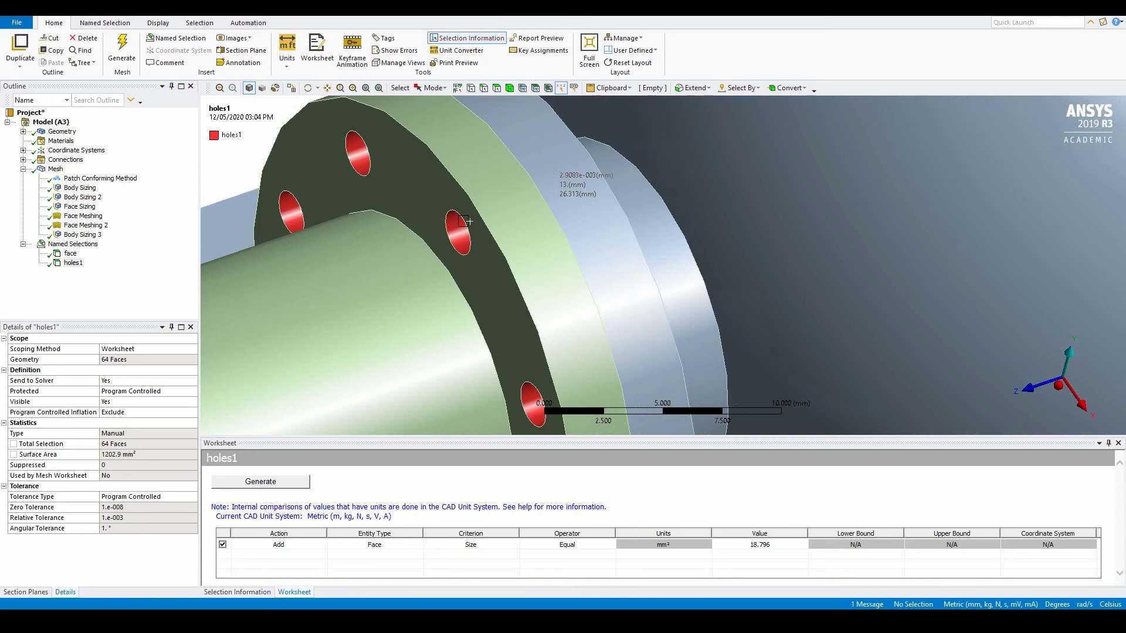
Add a second row to the holes1 worksheet with the Filter action and Location Z as the criterion
right_click(285, 556)
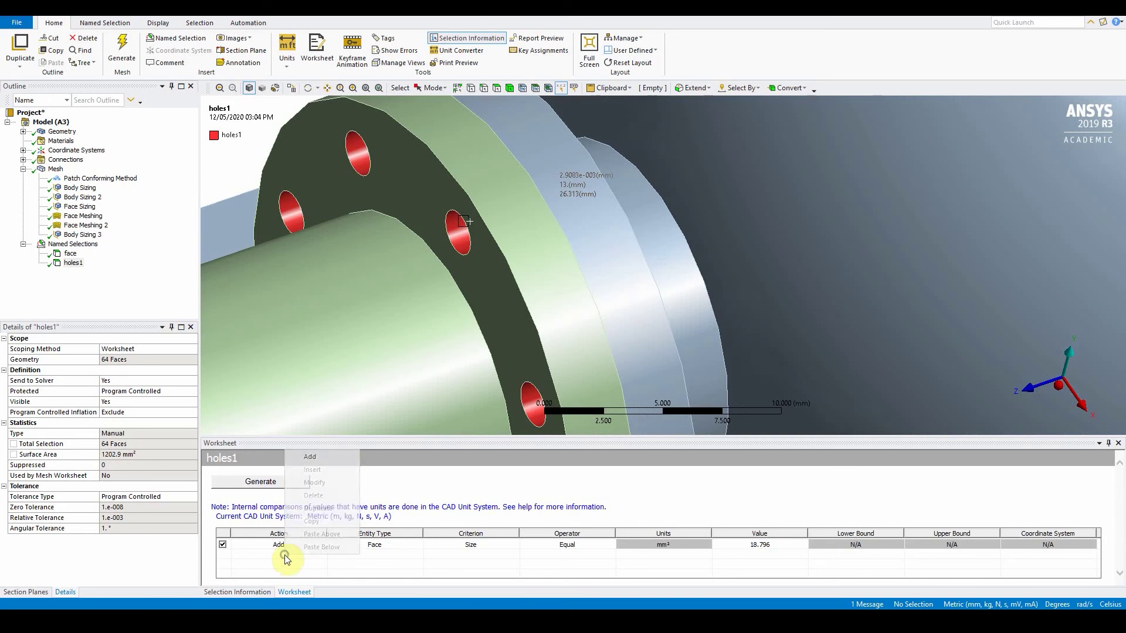
click(311, 457)
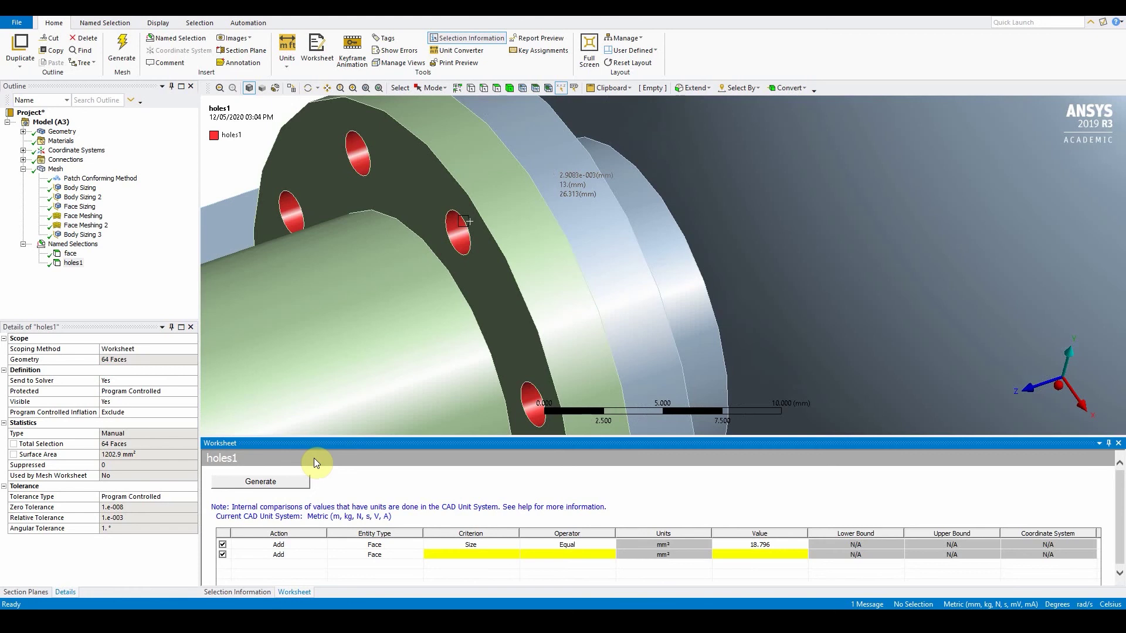
click(298, 556)
click(317, 556)
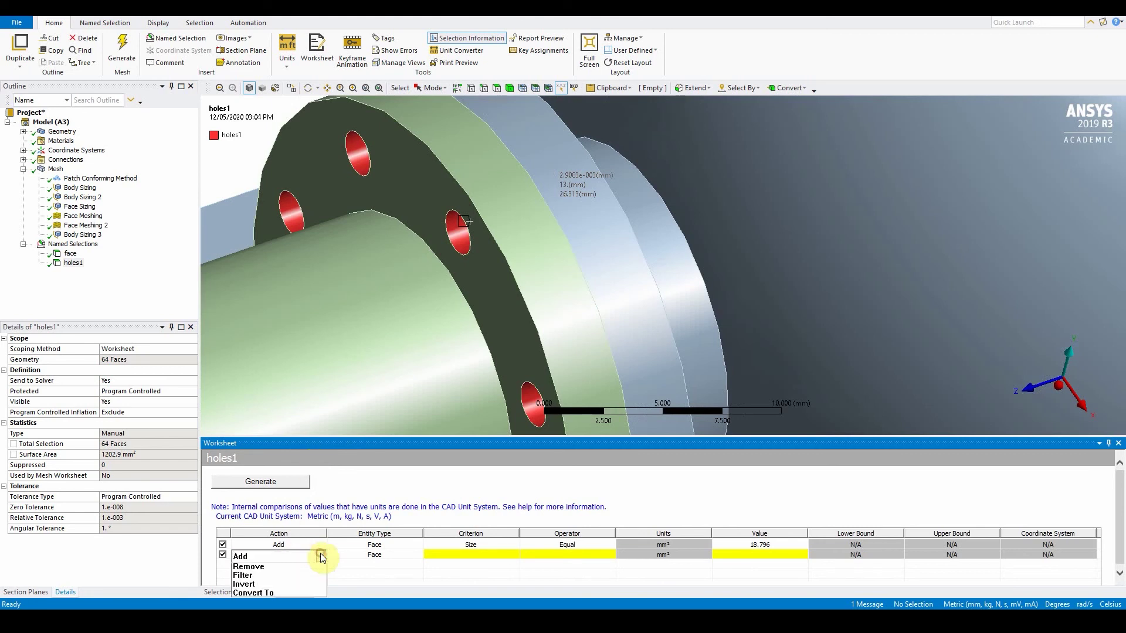
click(299, 584)
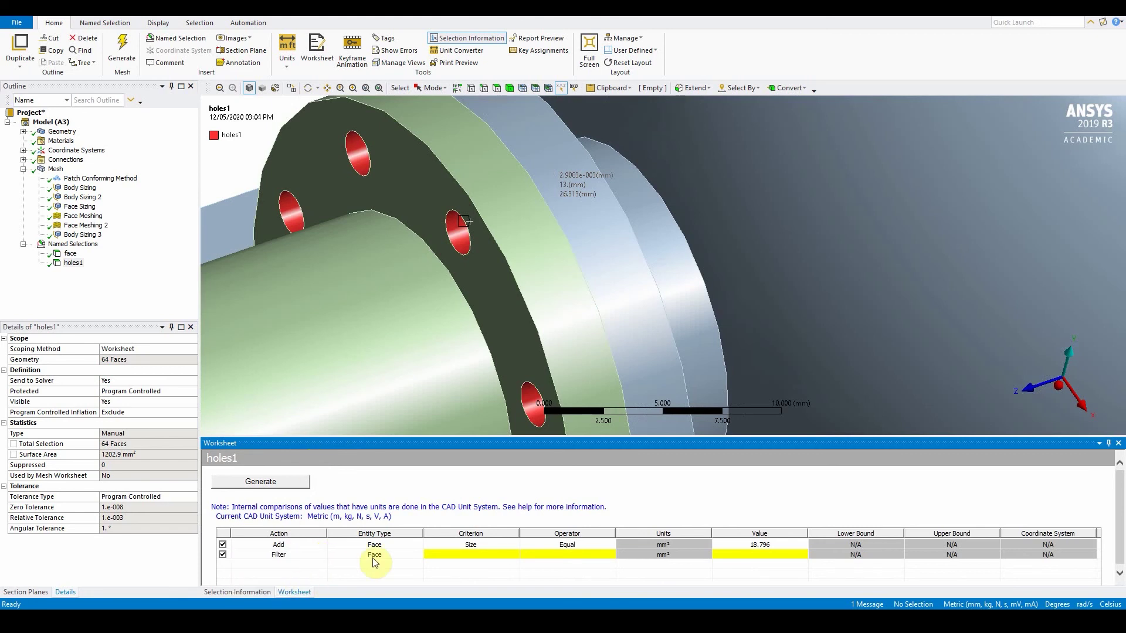
click(447, 557)
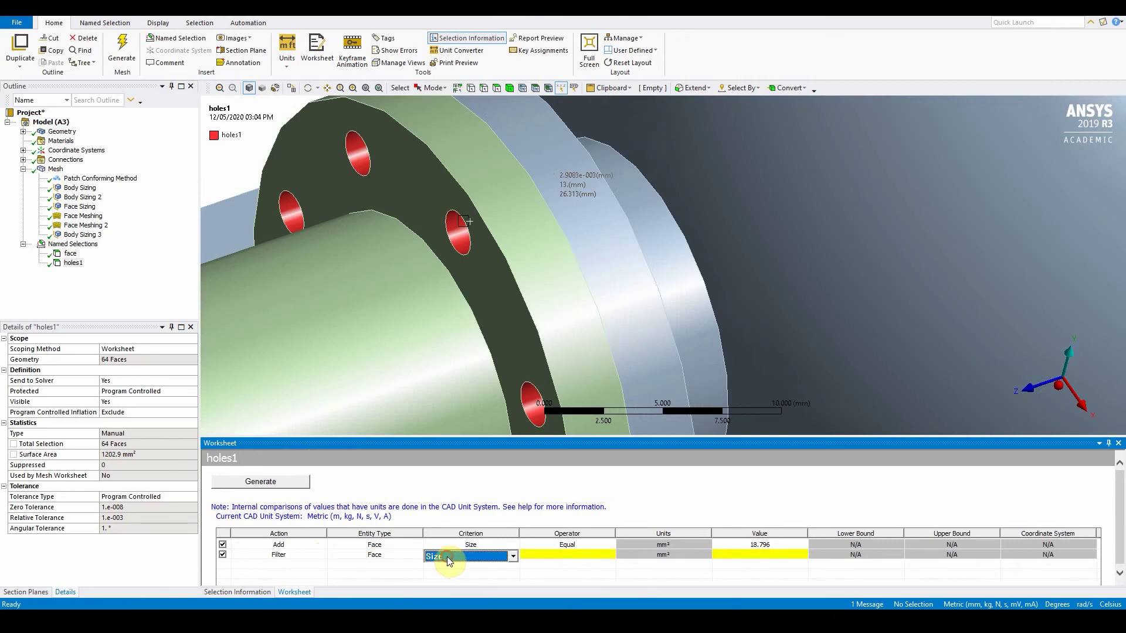
click(515, 557)
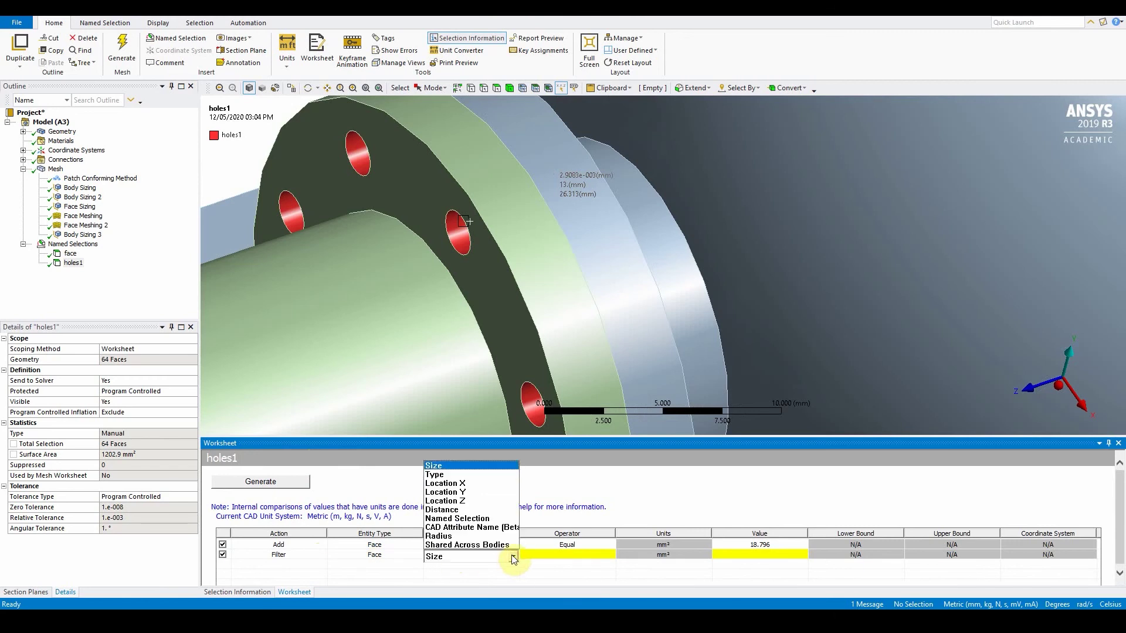
click(486, 505)
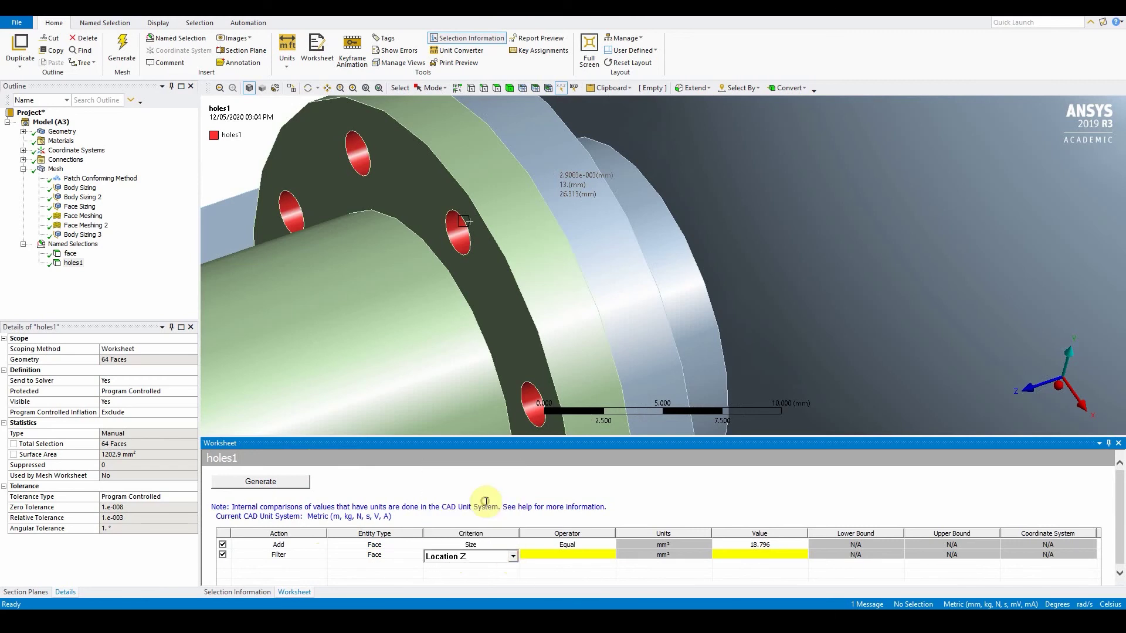
Set the Location Z filter row's operator to Greater Than and its value to 27 mm
click(567, 560)
click(607, 557)
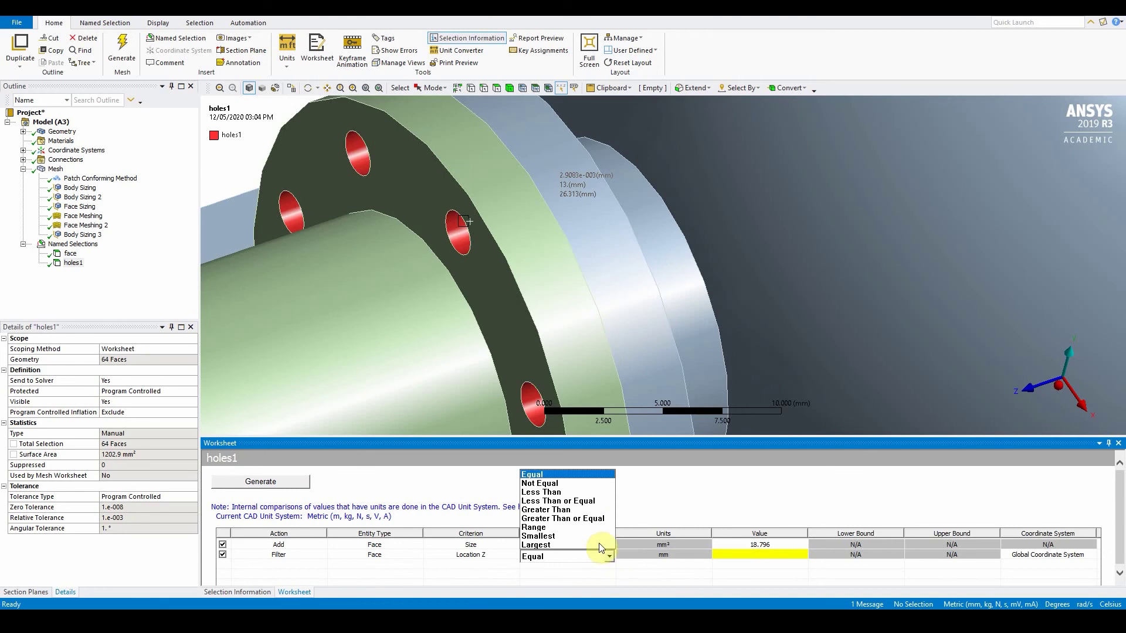
click(581, 511)
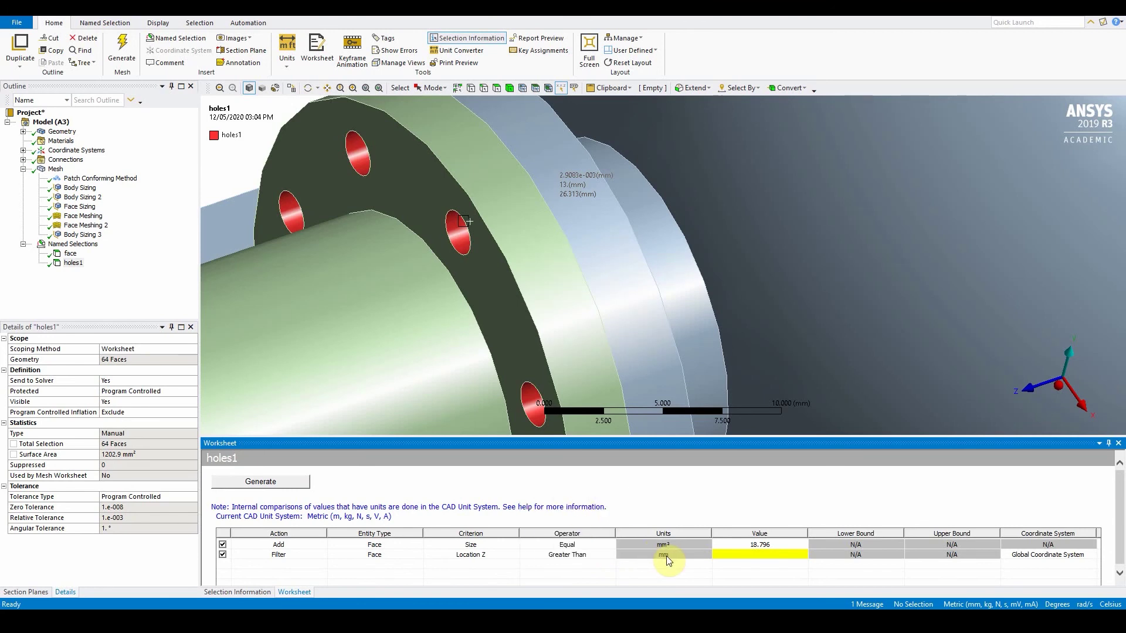
click(1107, 523)
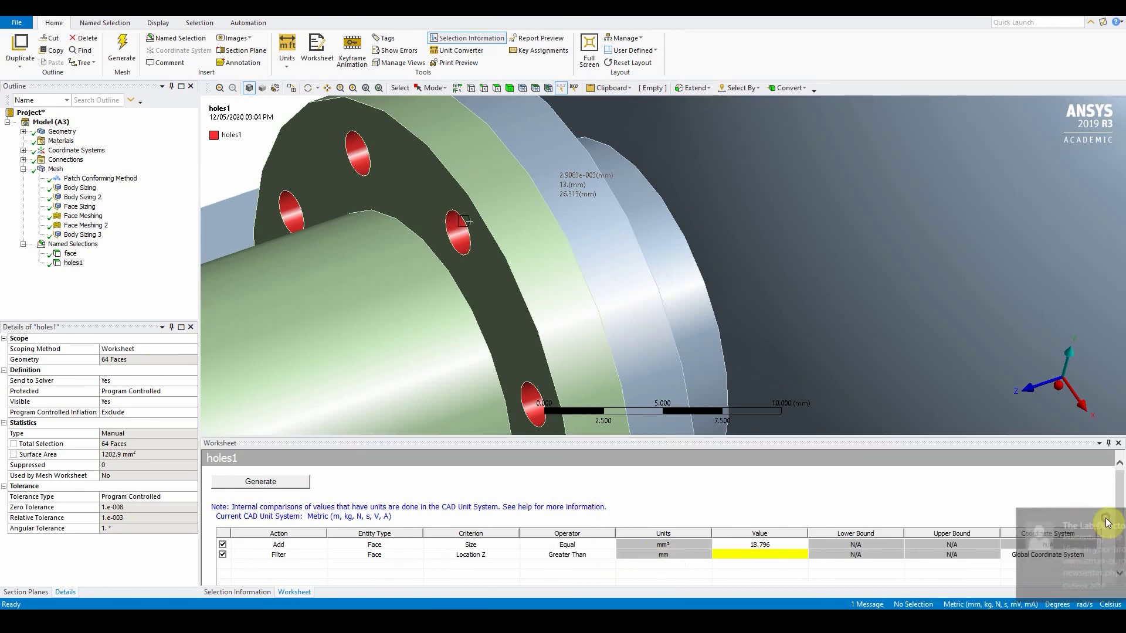
click(776, 556)
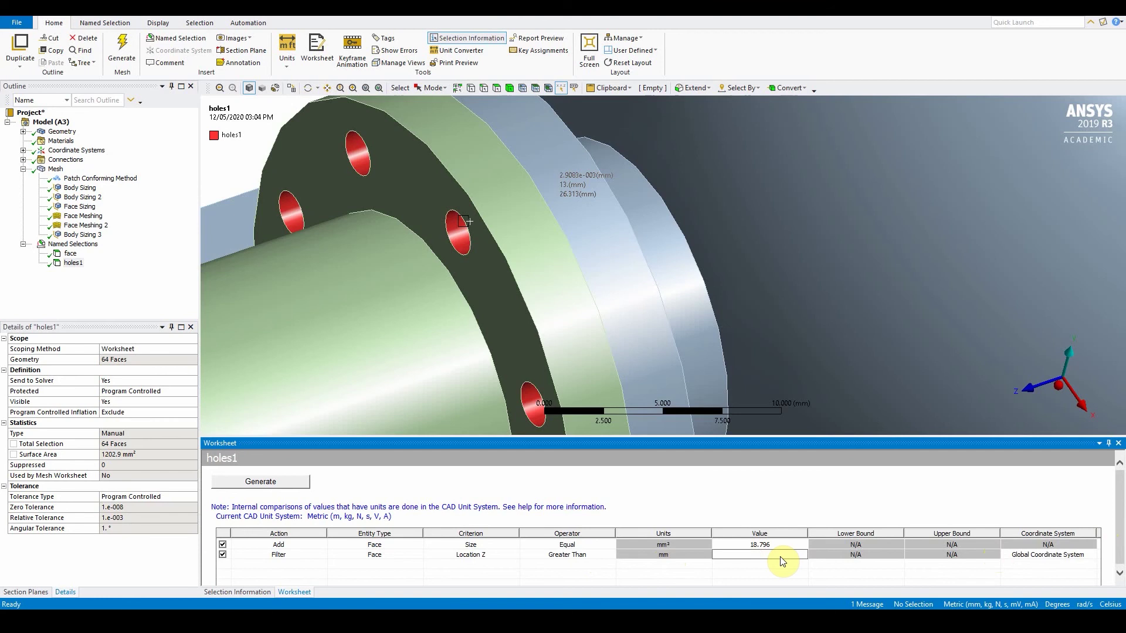
text(27)
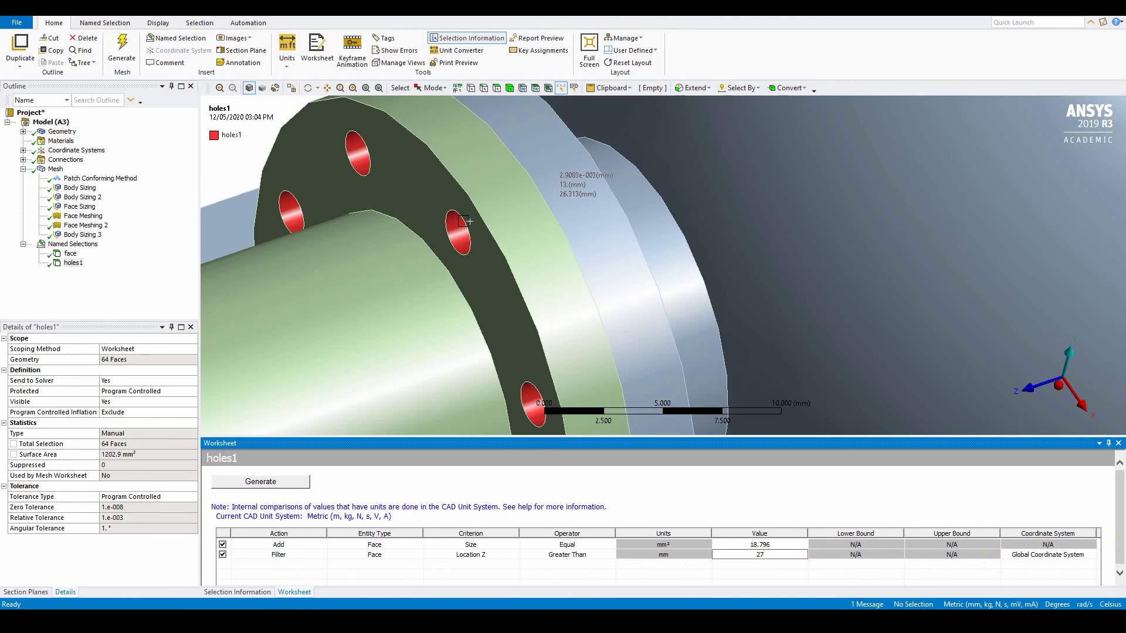
click(782, 562)
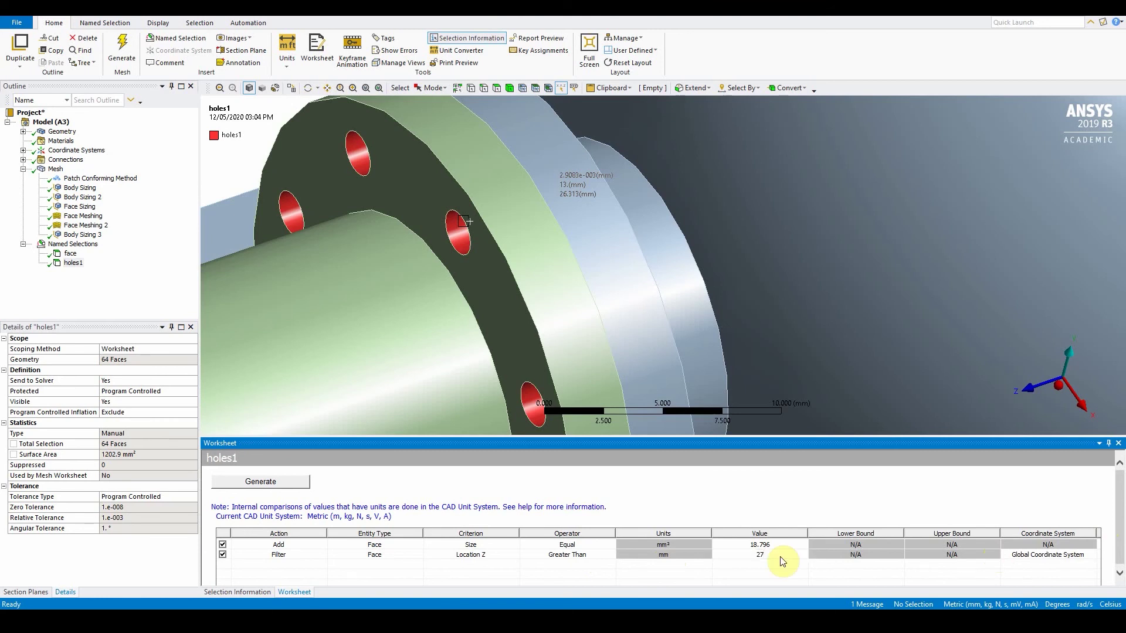
Generate the holes1 named selection from its worksheet and check which bolt-hole faces it covers on the flanges
click(274, 483)
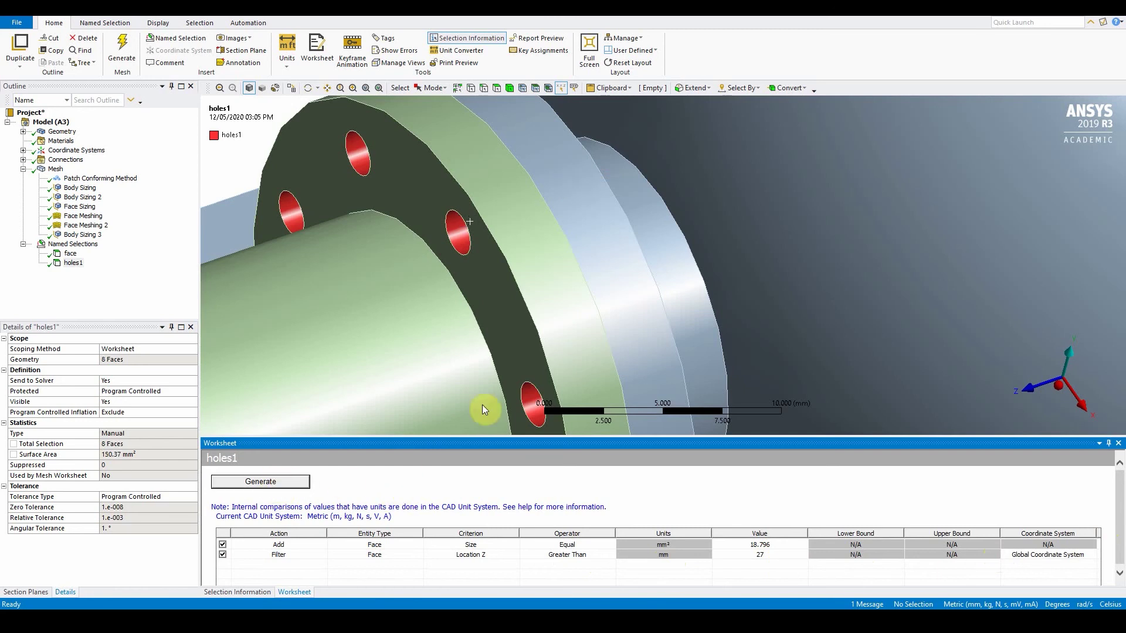
middle_drag(558, 297, 671, 318)
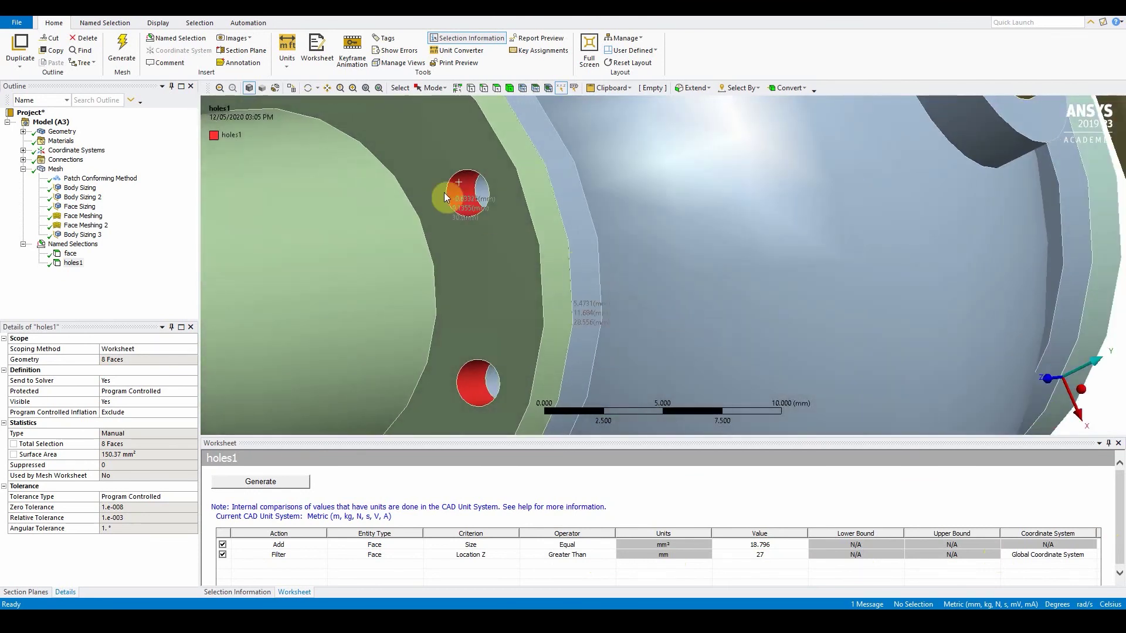
middle_drag(548, 246, 338, 235)
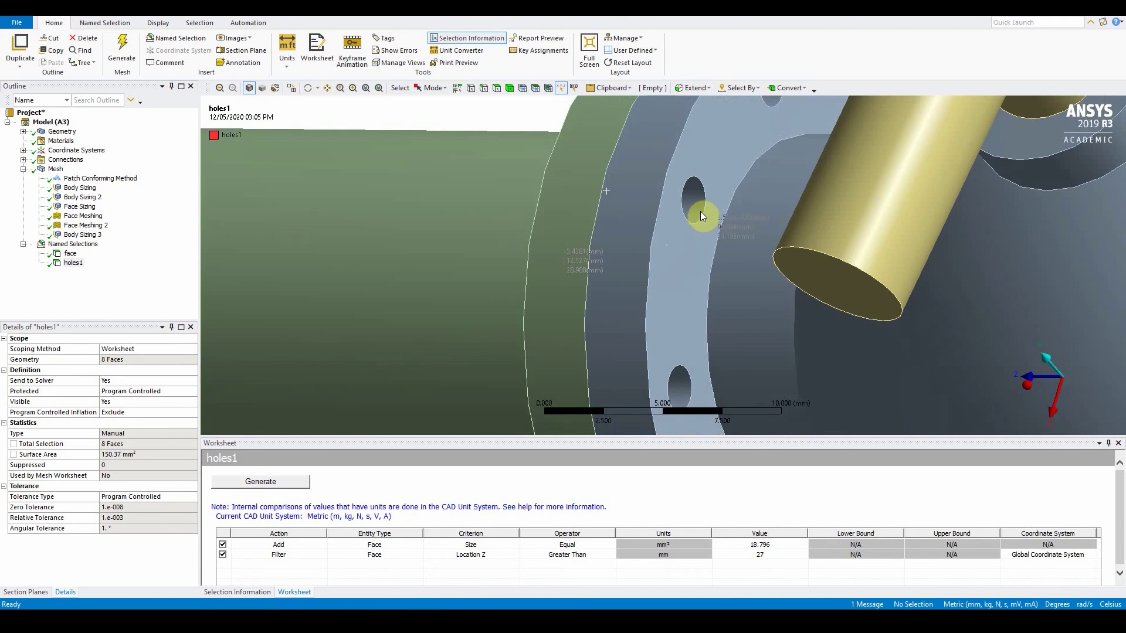
middle_drag(470, 307, 690, 297)
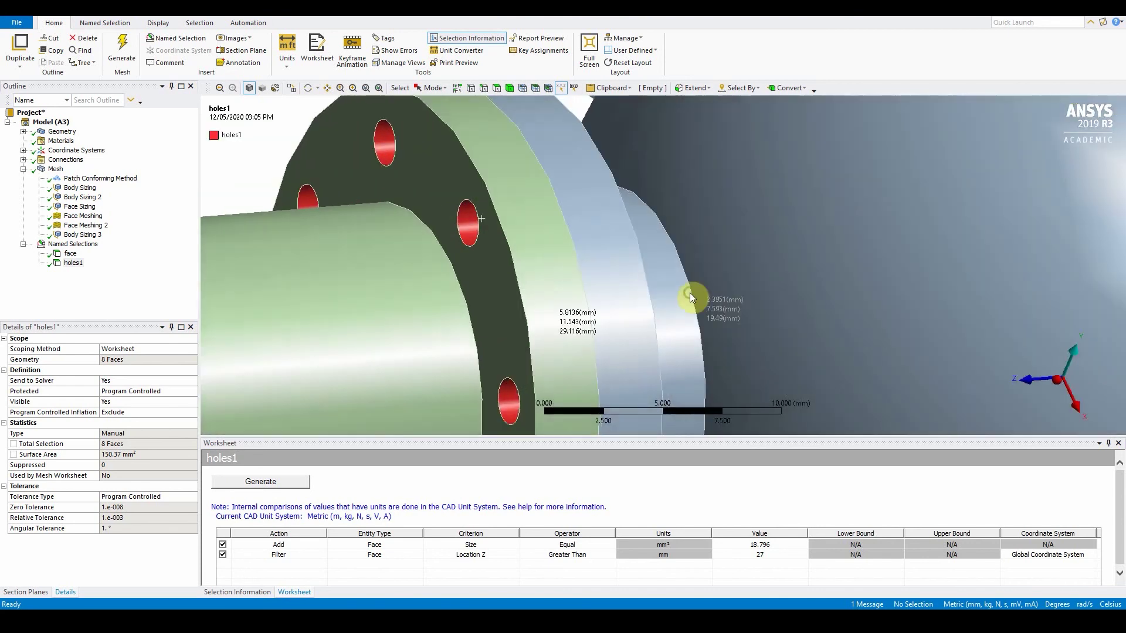
scroll(689, 291, down, 10)
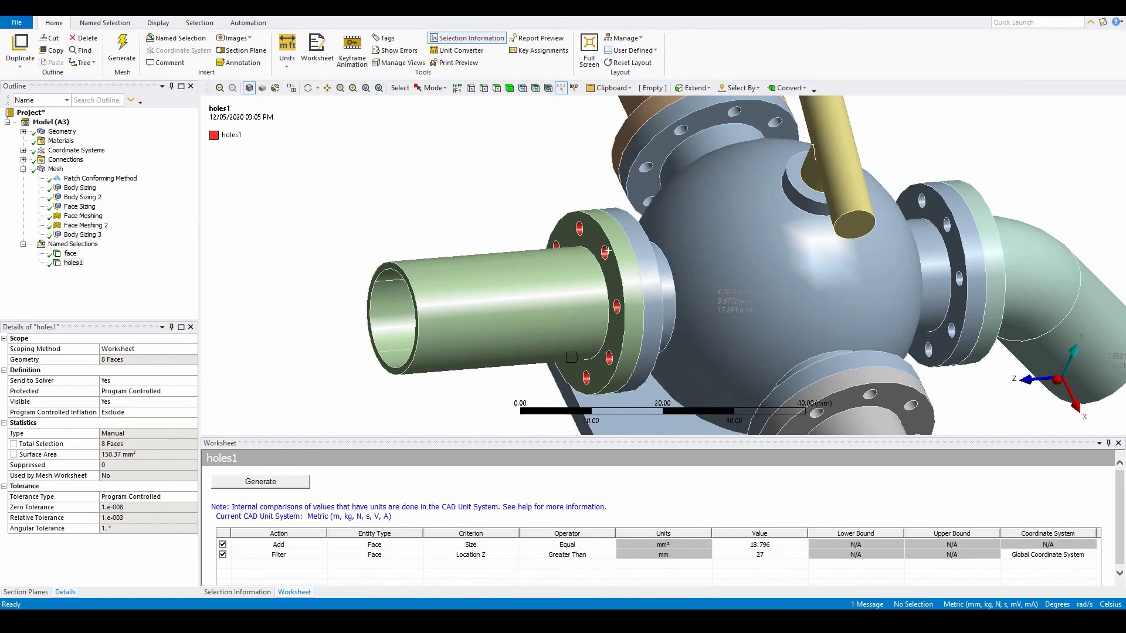
click(74, 263)
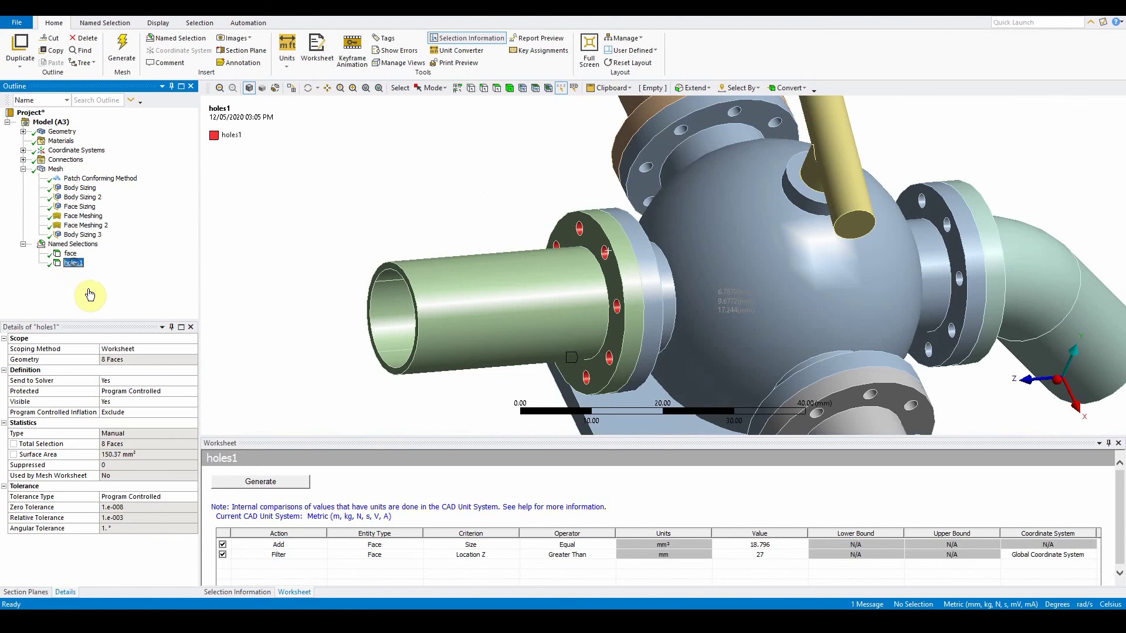
click(90, 295)
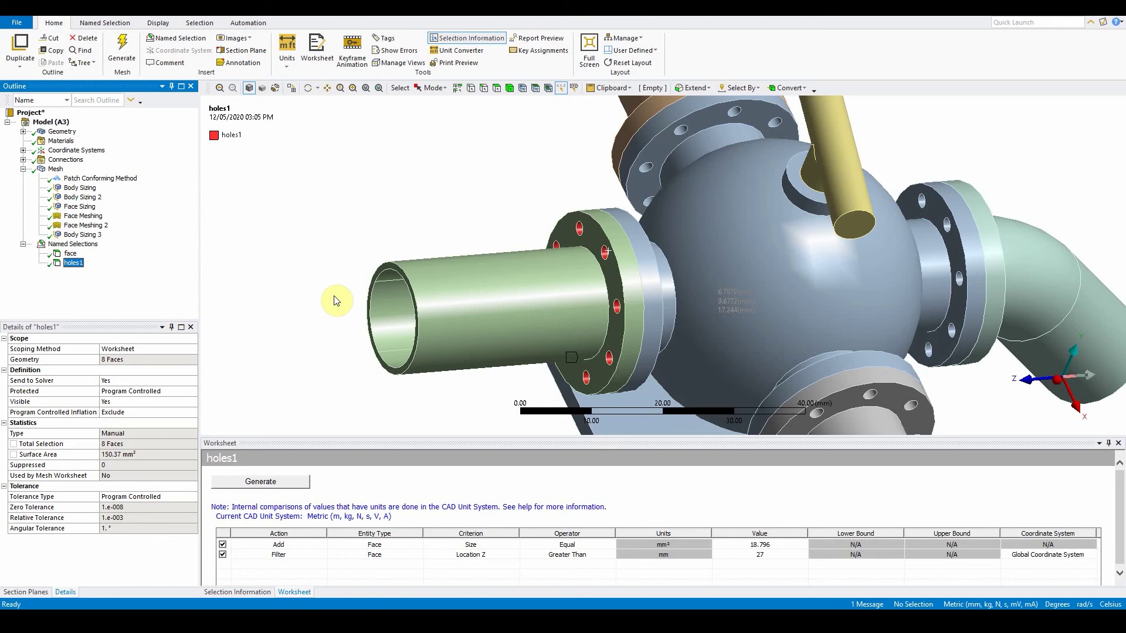
Insert an Inflation control under Mesh and scope its geometry to the green flanged pipe body
right_click(56, 169)
mouse_move(85, 175)
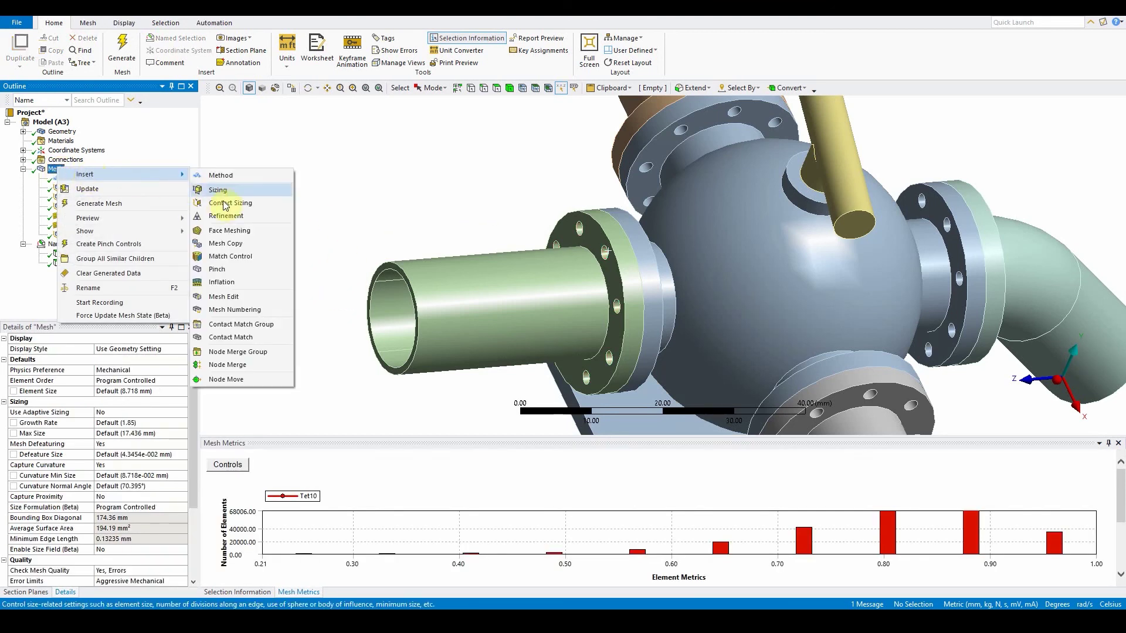
click(234, 279)
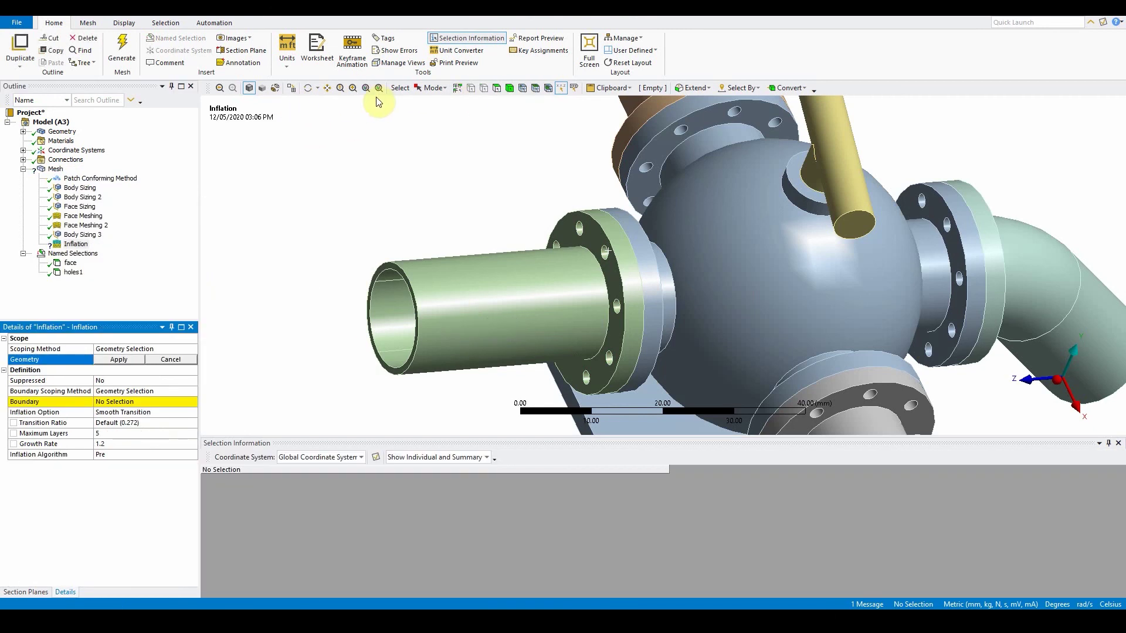
click(434, 88)
click(439, 110)
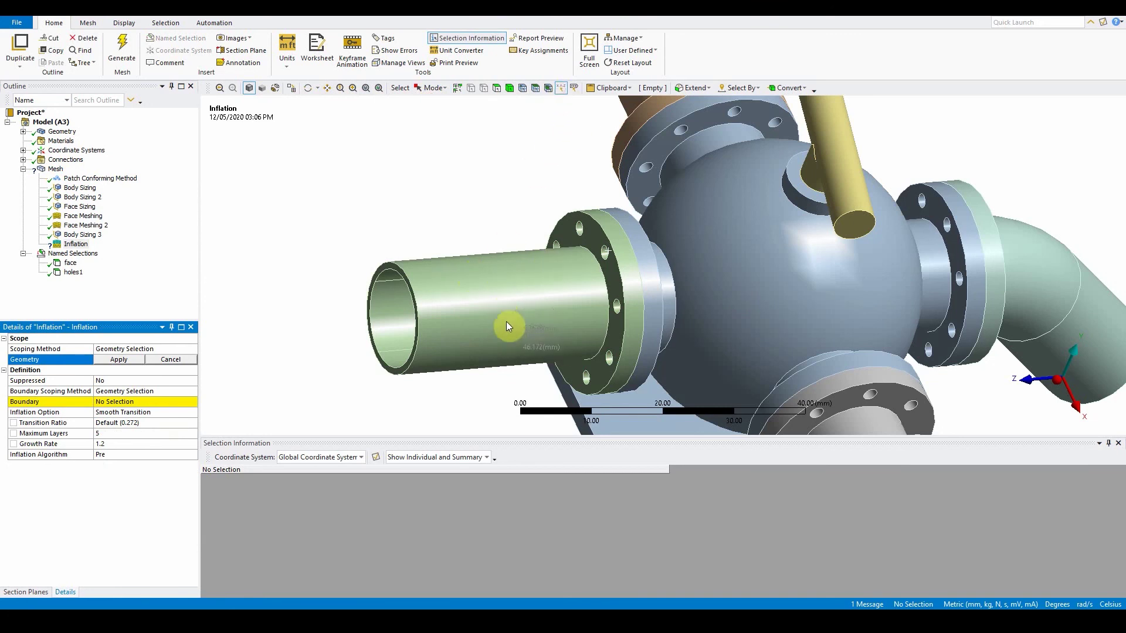
click(561, 88)
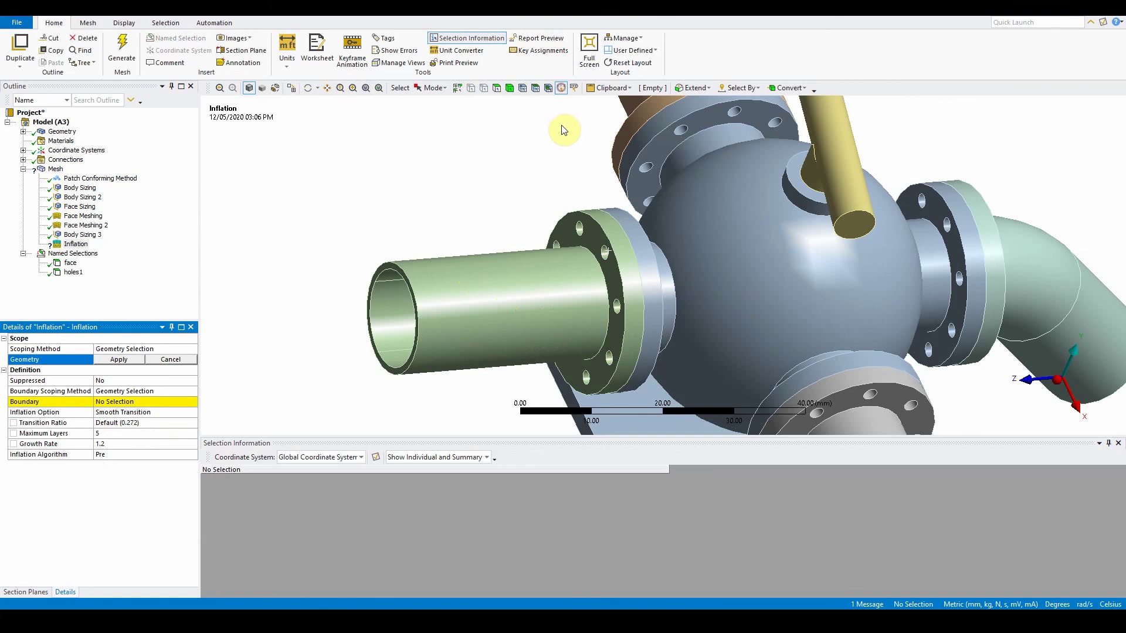
click(510, 88)
click(528, 291)
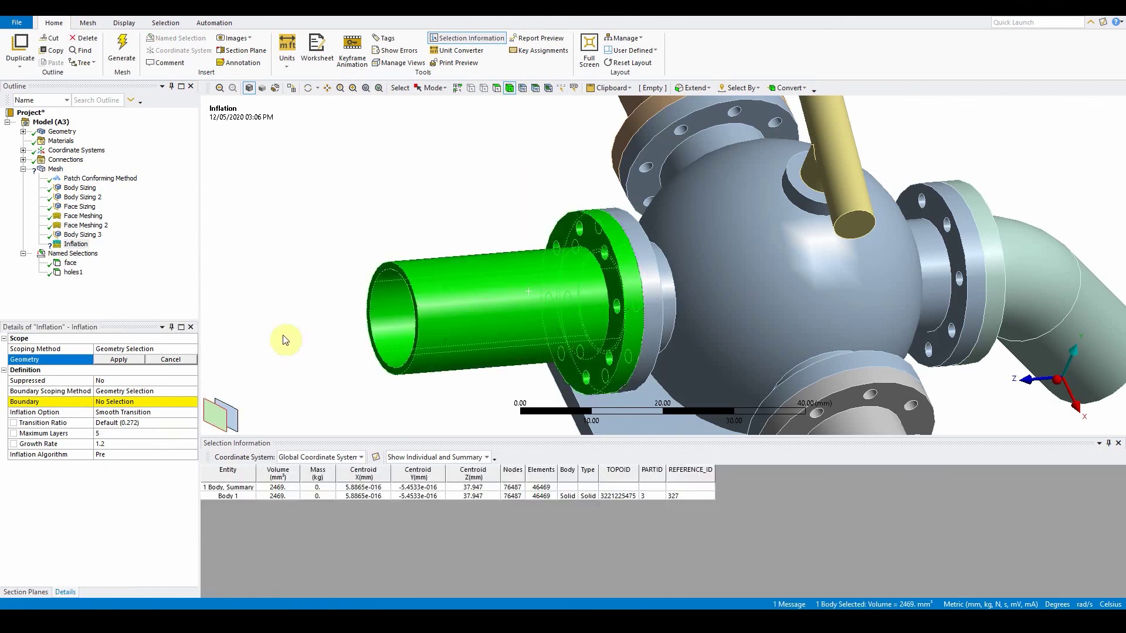
click(118, 359)
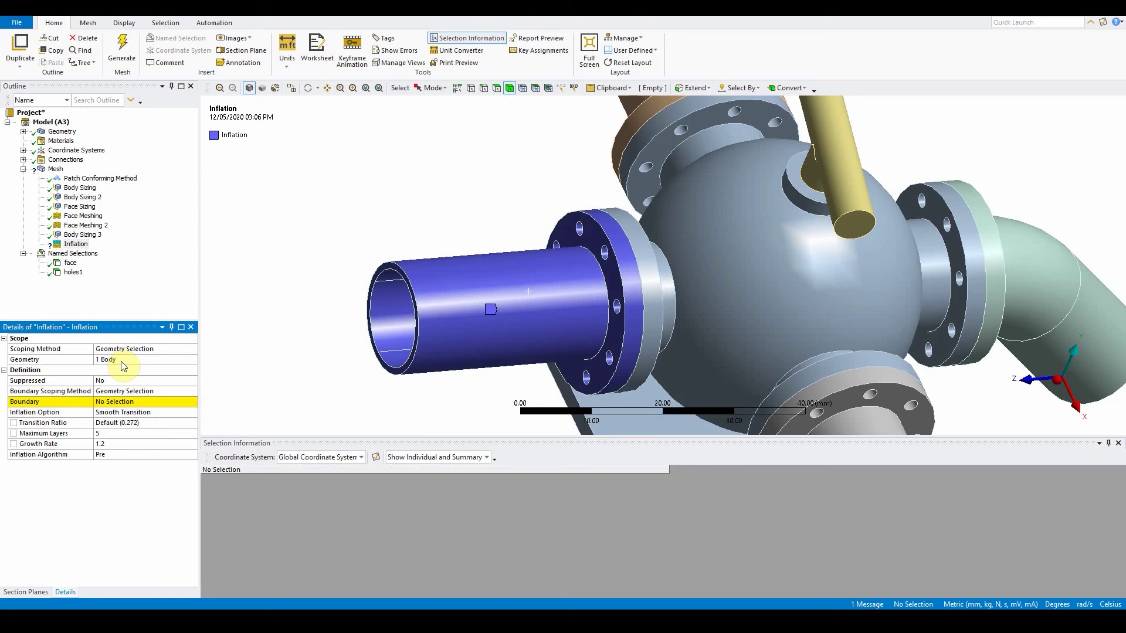
Set the inflation's boundary scoping method to Named Selections and choose holes1 as the boundary
click(160, 391)
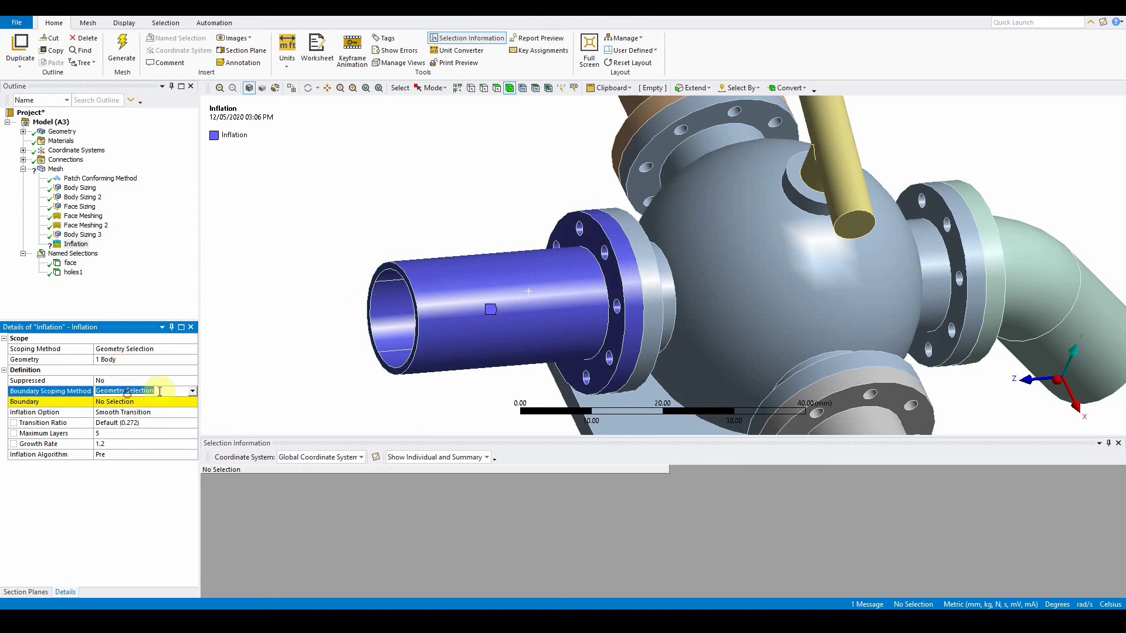
click(193, 392)
click(175, 407)
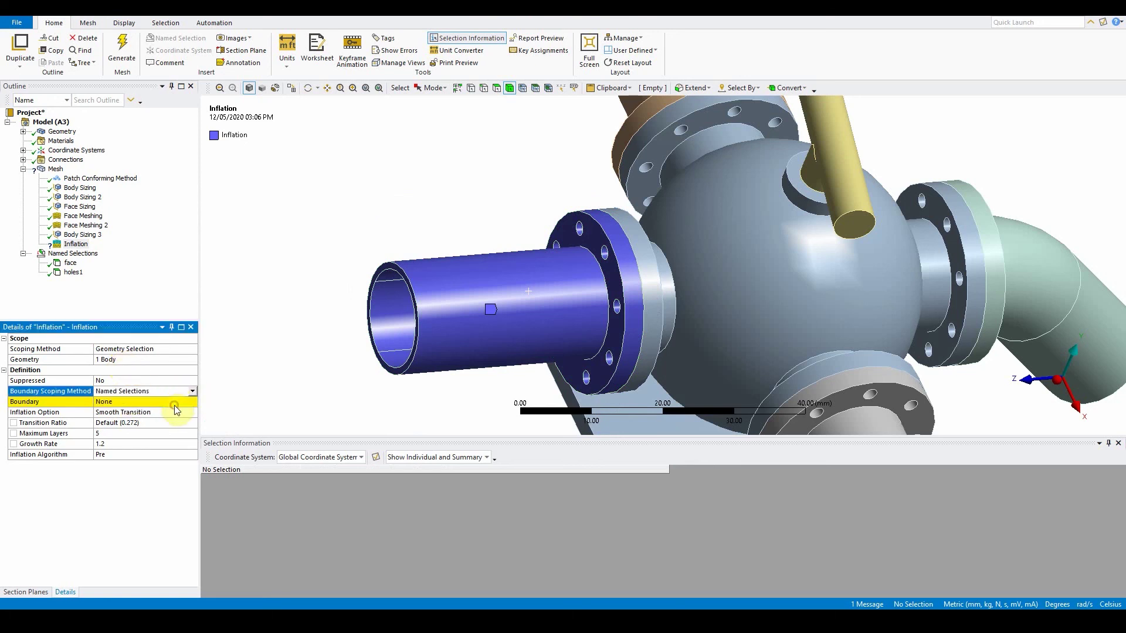
click(142, 401)
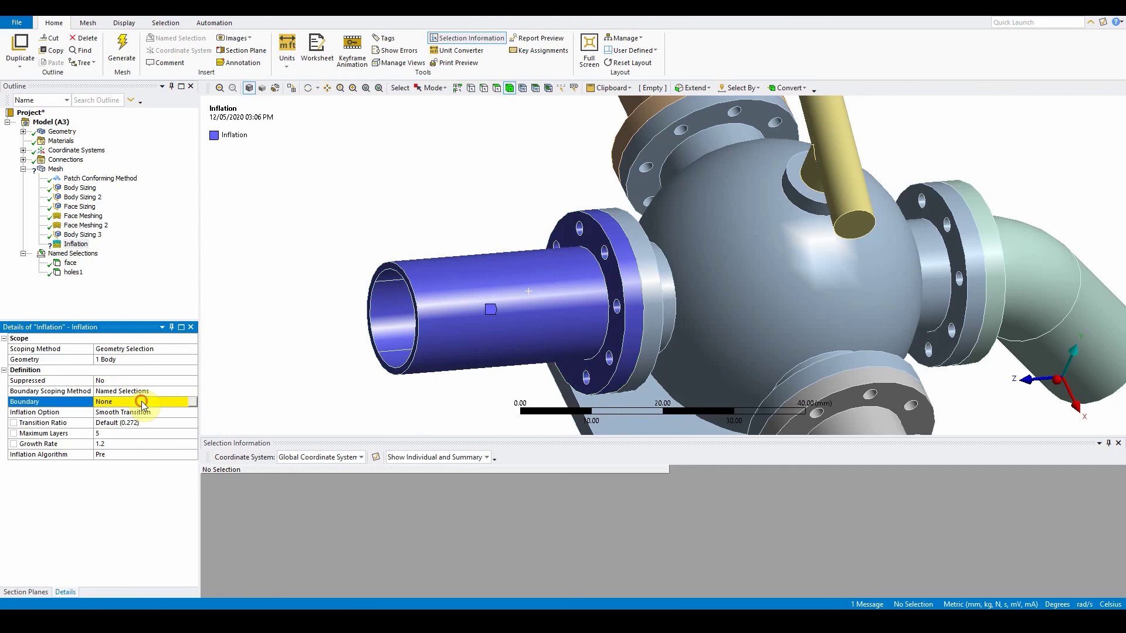
click(192, 402)
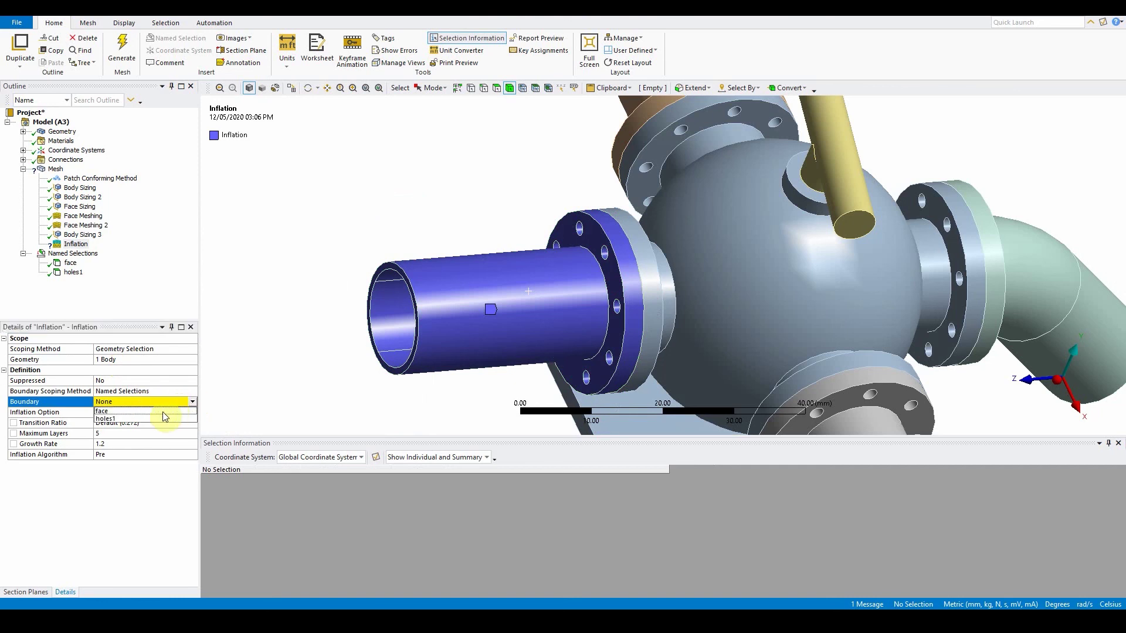
click(104, 419)
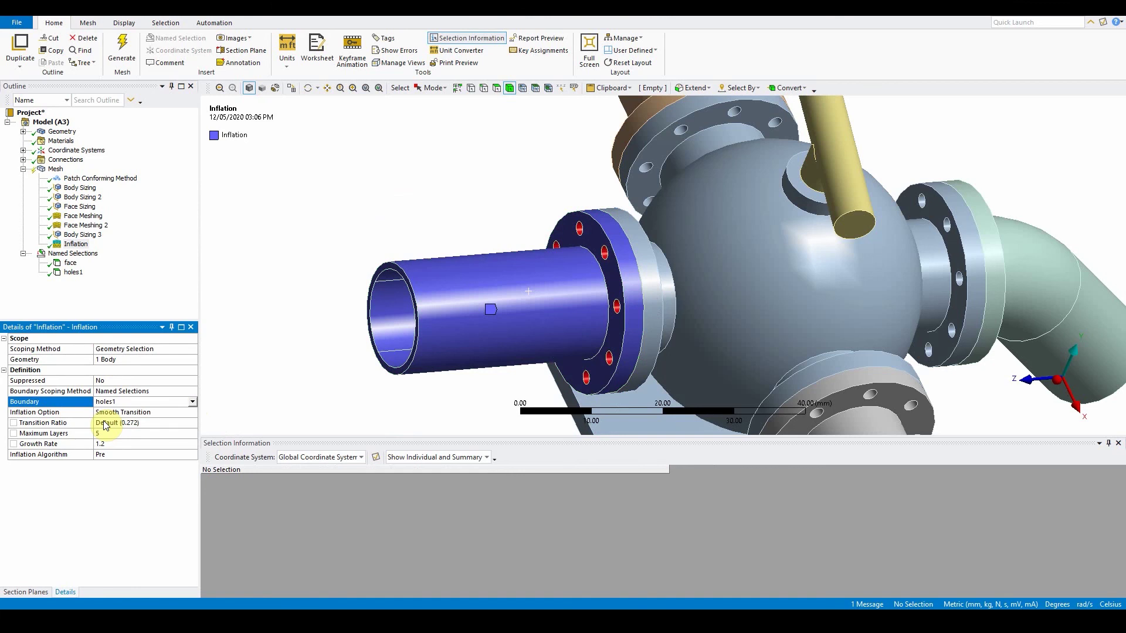
Set the inflation option to Total Thickness with 3 layers and a maximum thickness of 1 mm
click(130, 413)
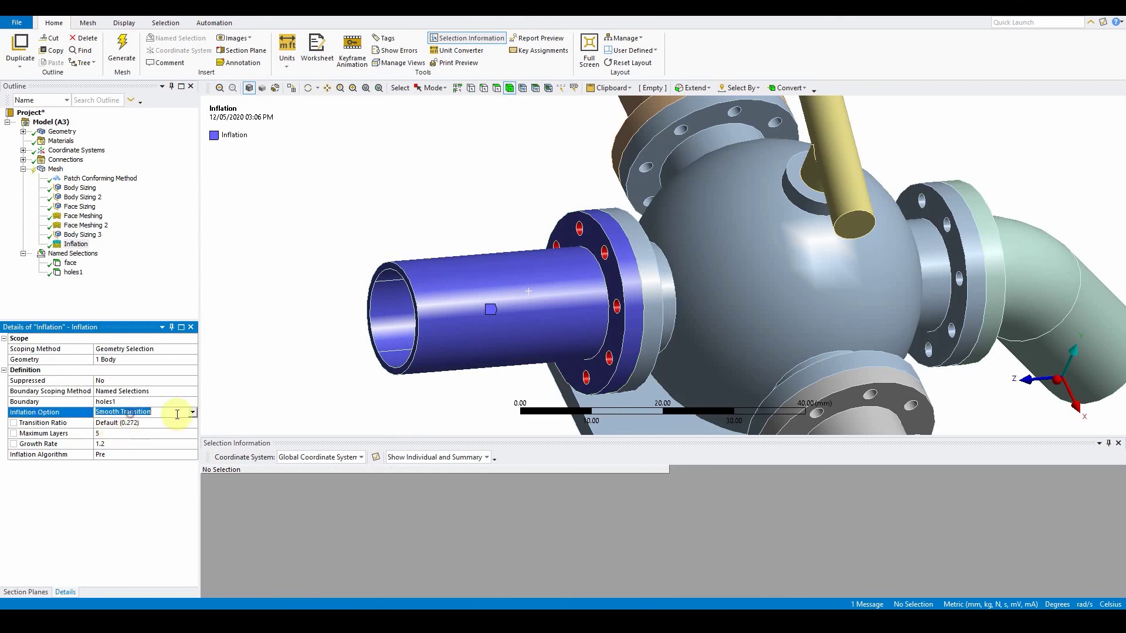
click(194, 413)
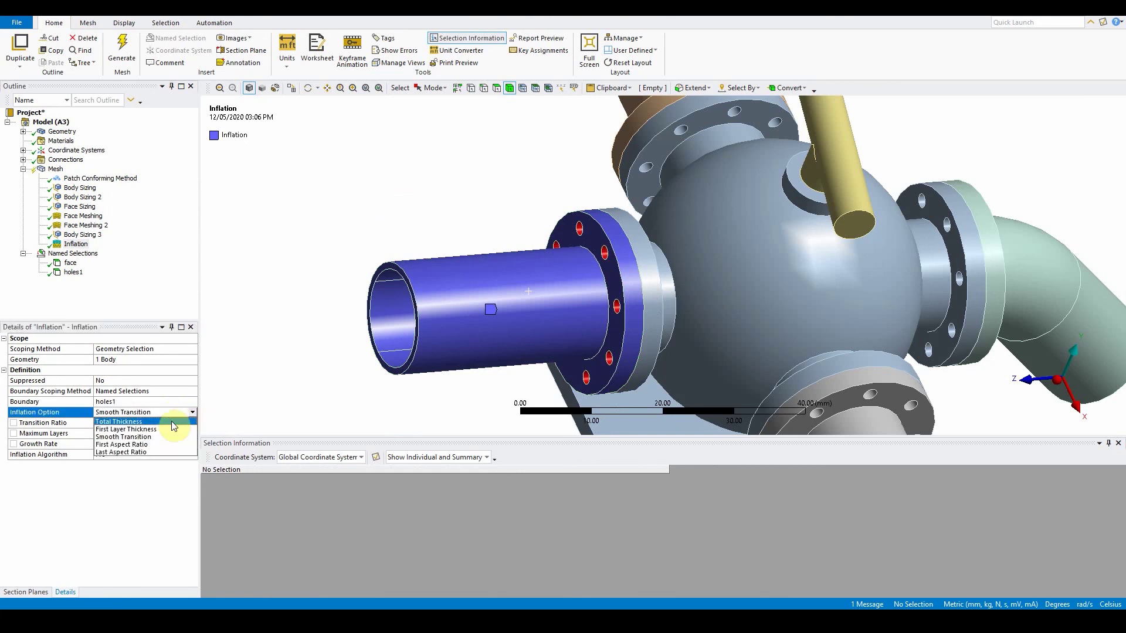
click(172, 422)
click(124, 423)
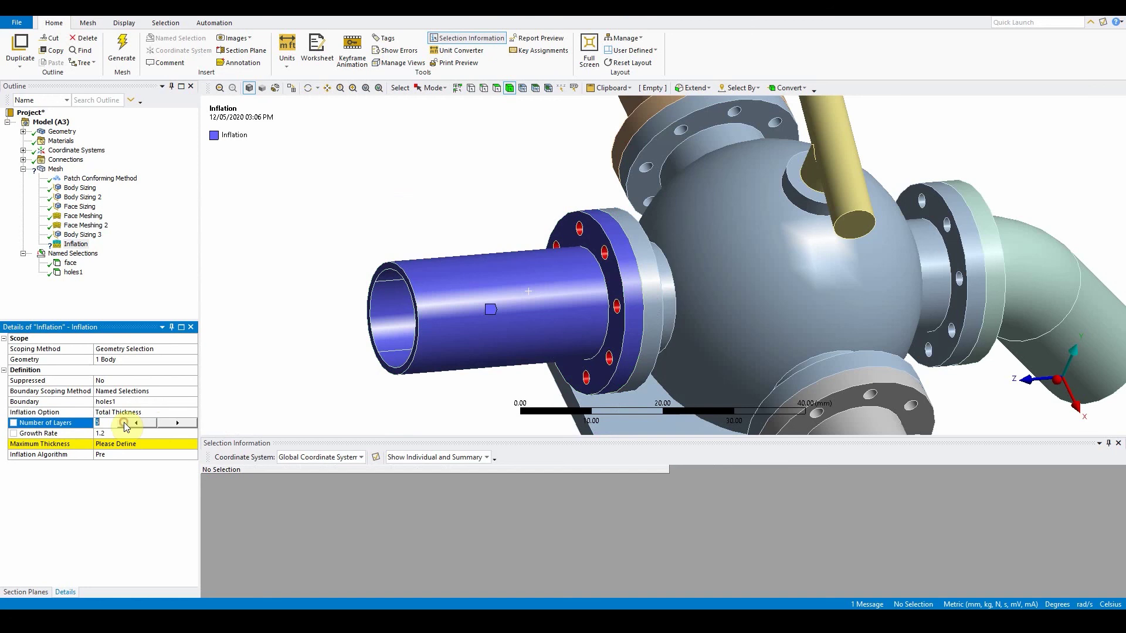
text(3)
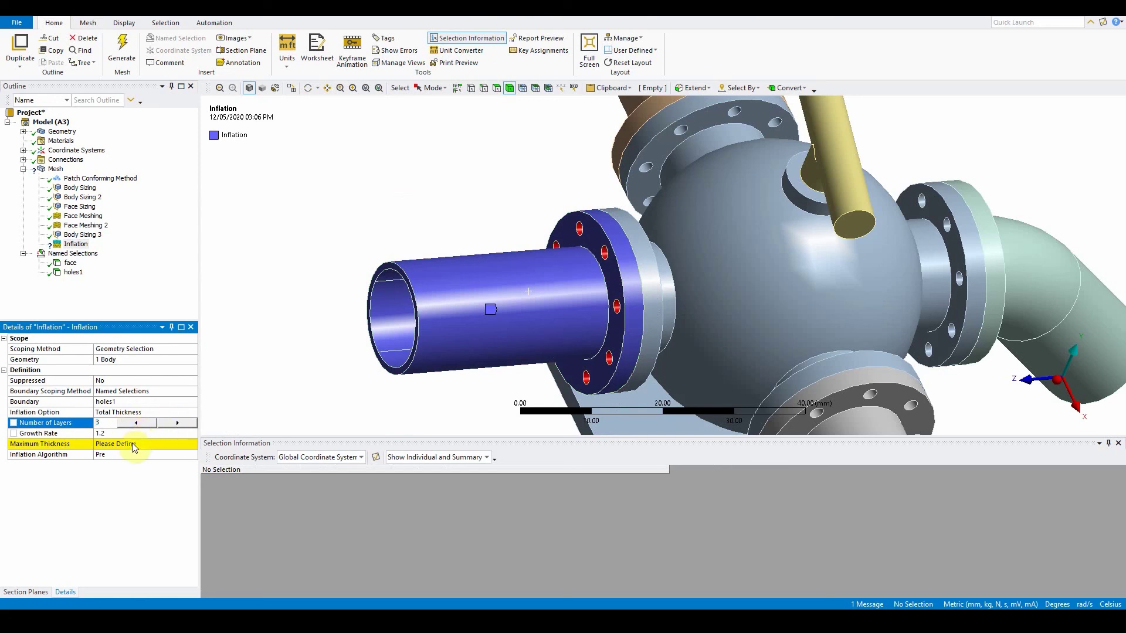
click(134, 444)
text(1)
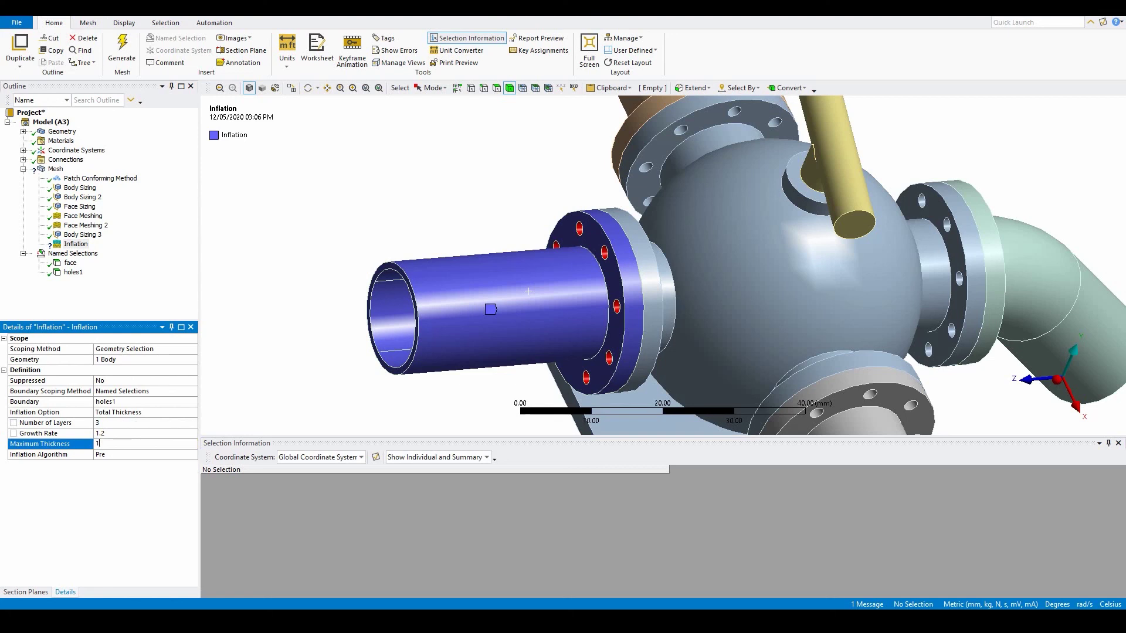
click(1092, 483)
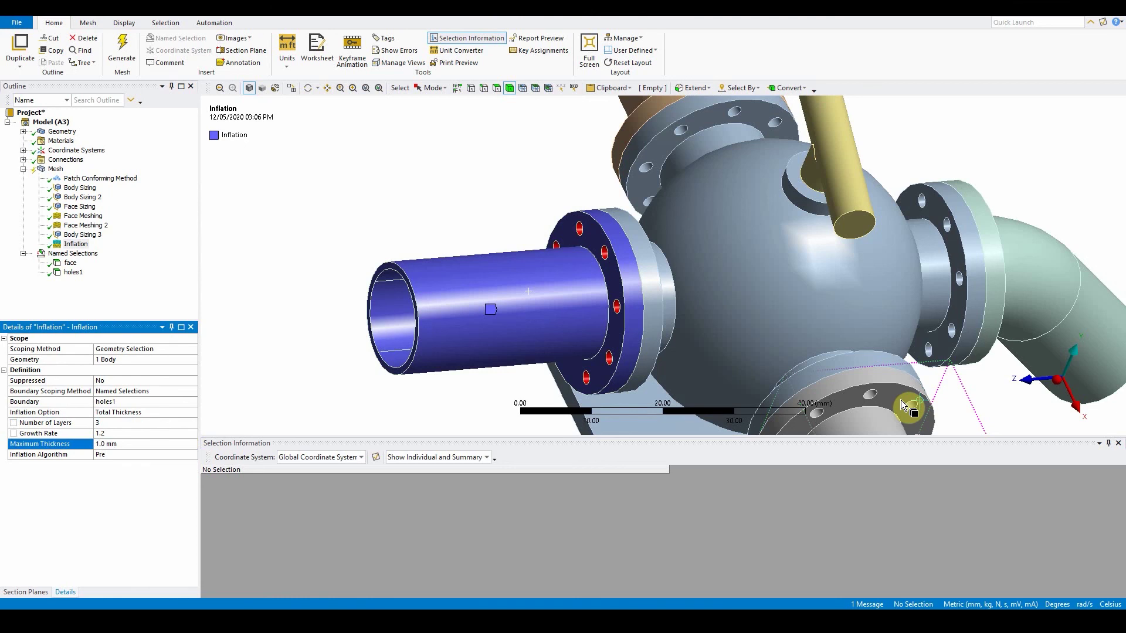
Insert a new Sizing control under Mesh
scroll(771, 328, up, 2)
scroll(771, 329, down, 4)
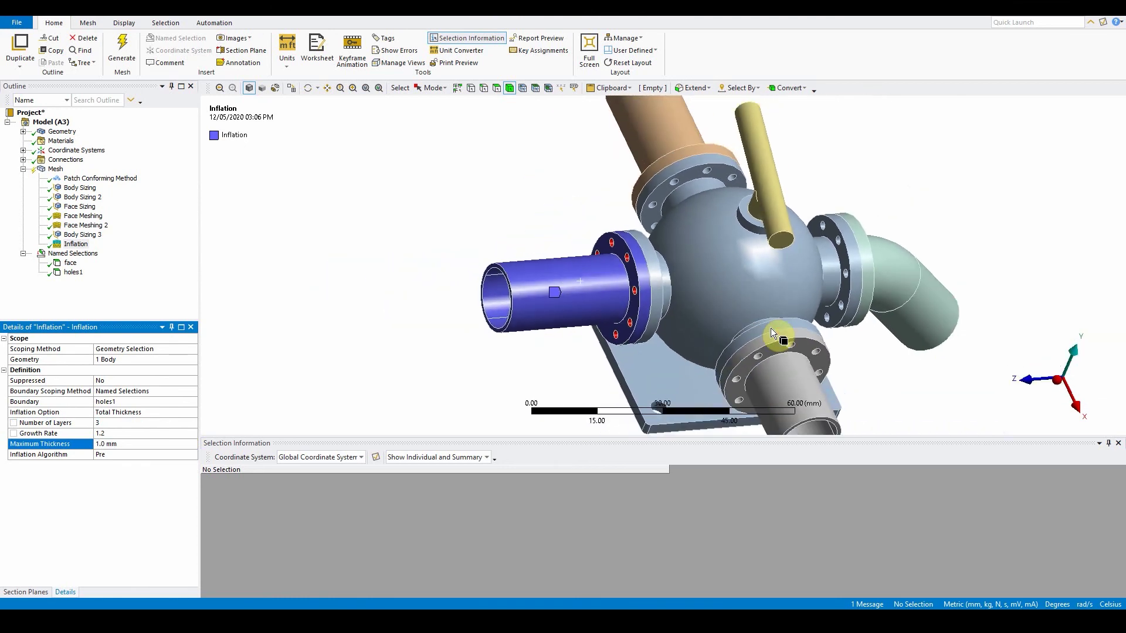
scroll(771, 329, down, 2)
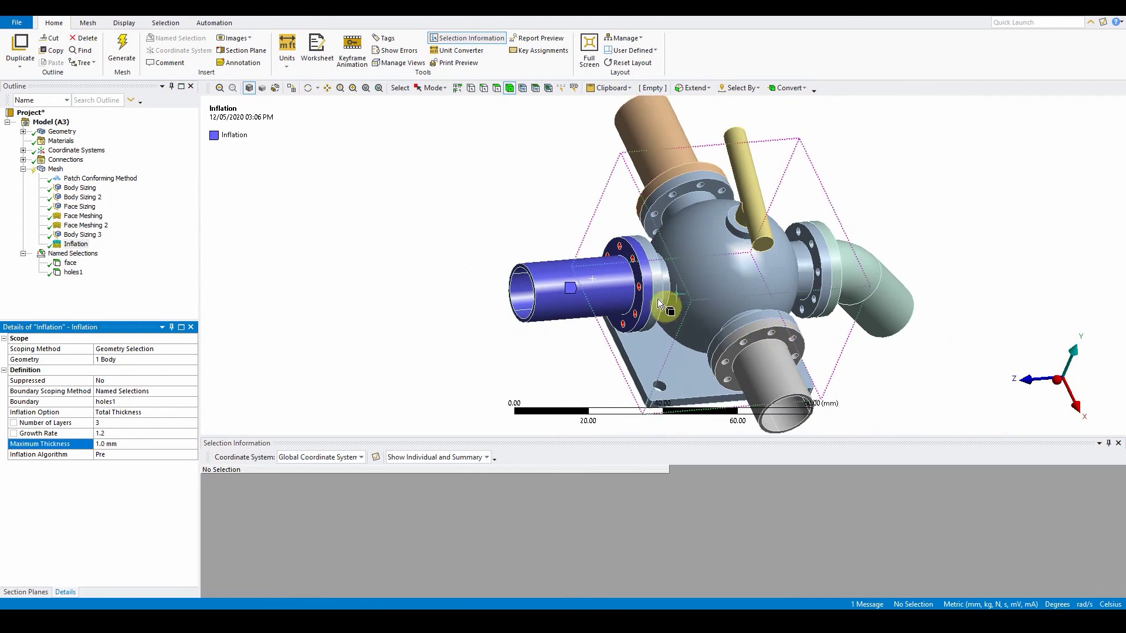
middle_drag(659, 304, 774, 298)
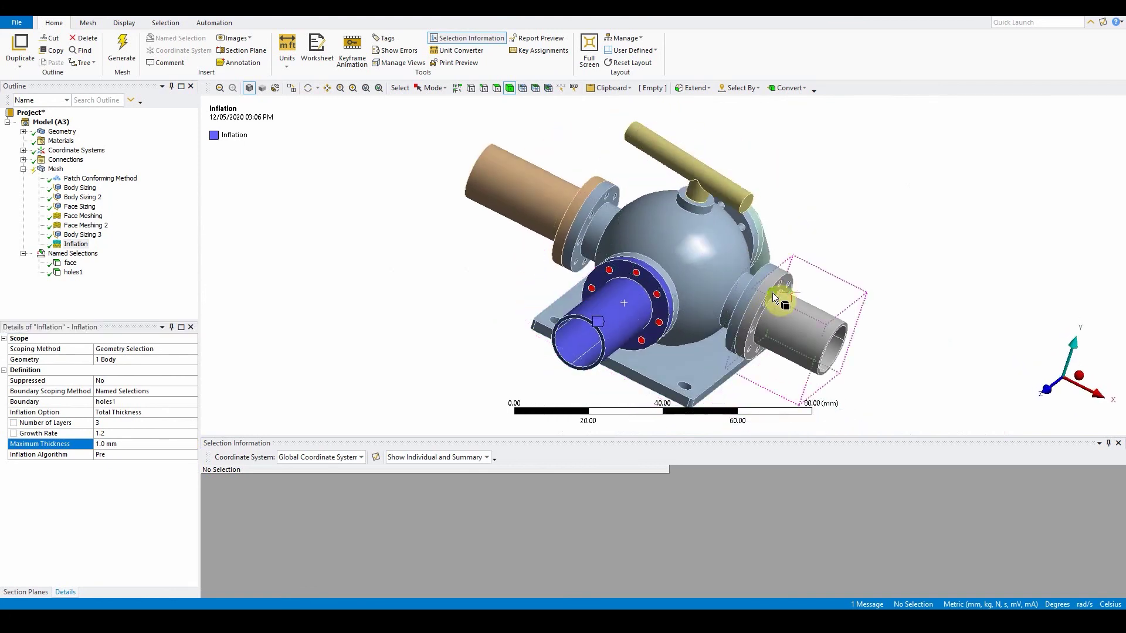
scroll(662, 301, up, 4)
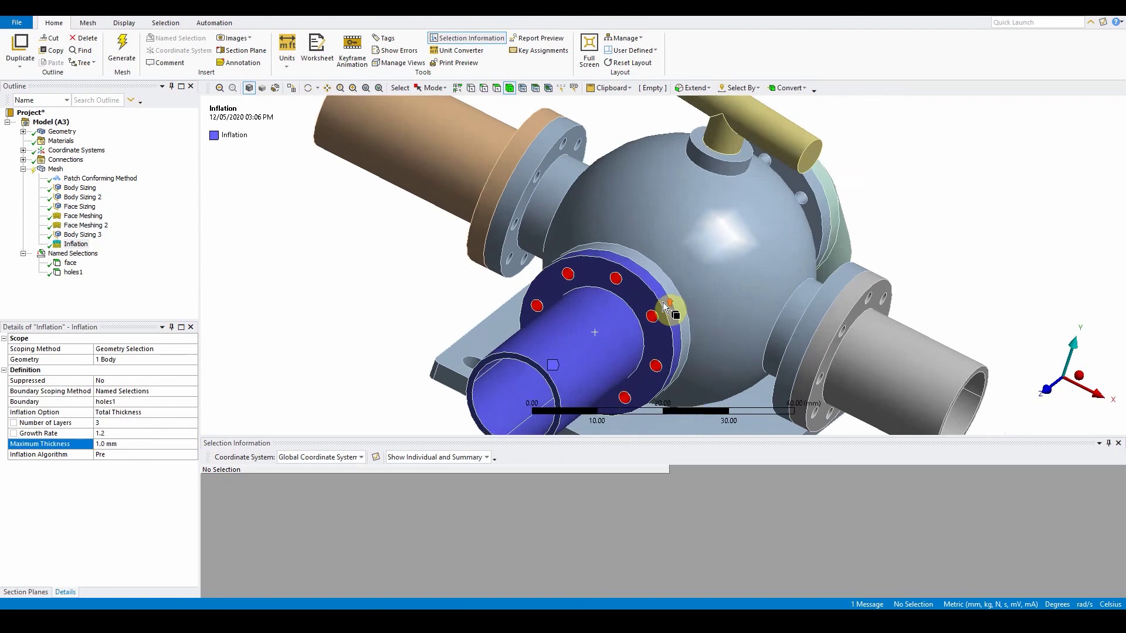
click(57, 170)
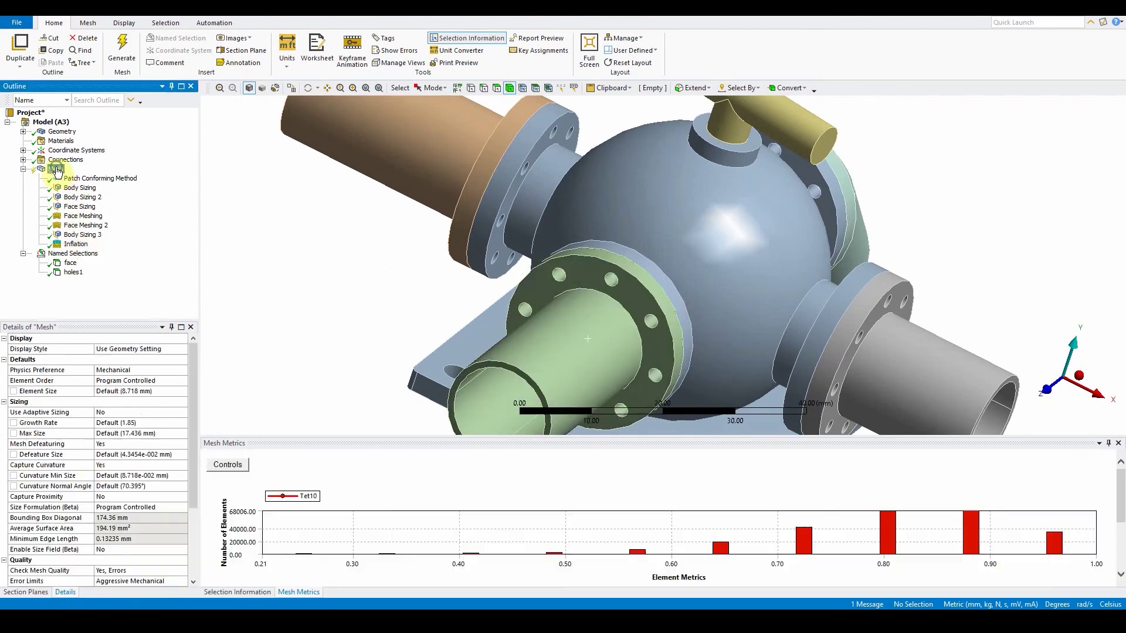
right_click(57, 170)
mouse_move(105, 171)
click(218, 186)
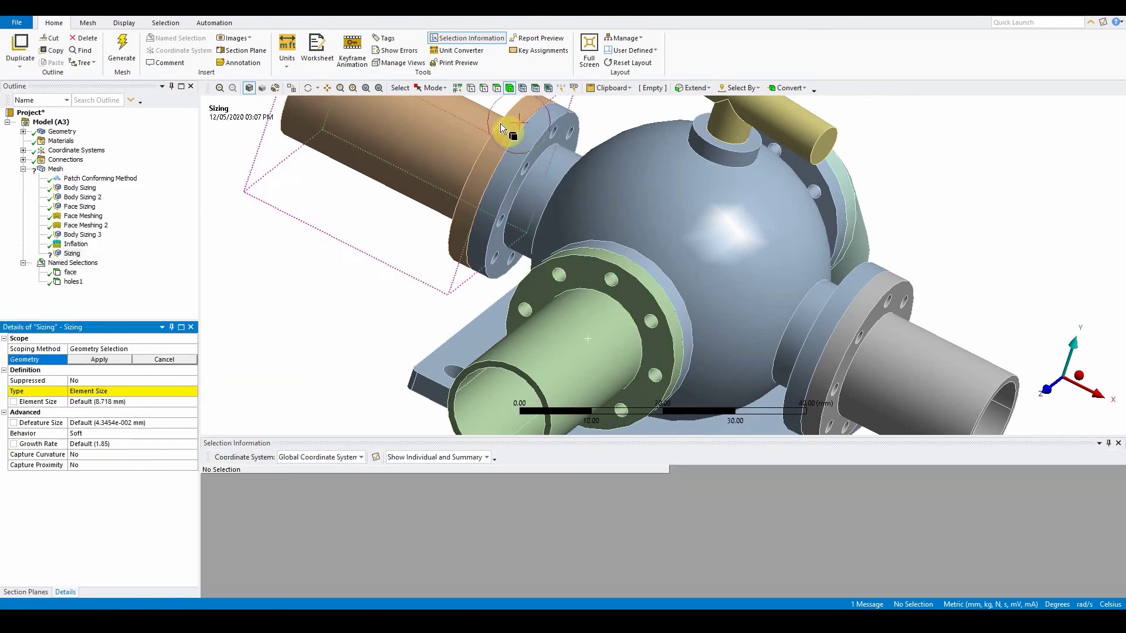
Scope the sizing control to the eight circular bolt-hole edges on the front face of the green flange
click(483, 88)
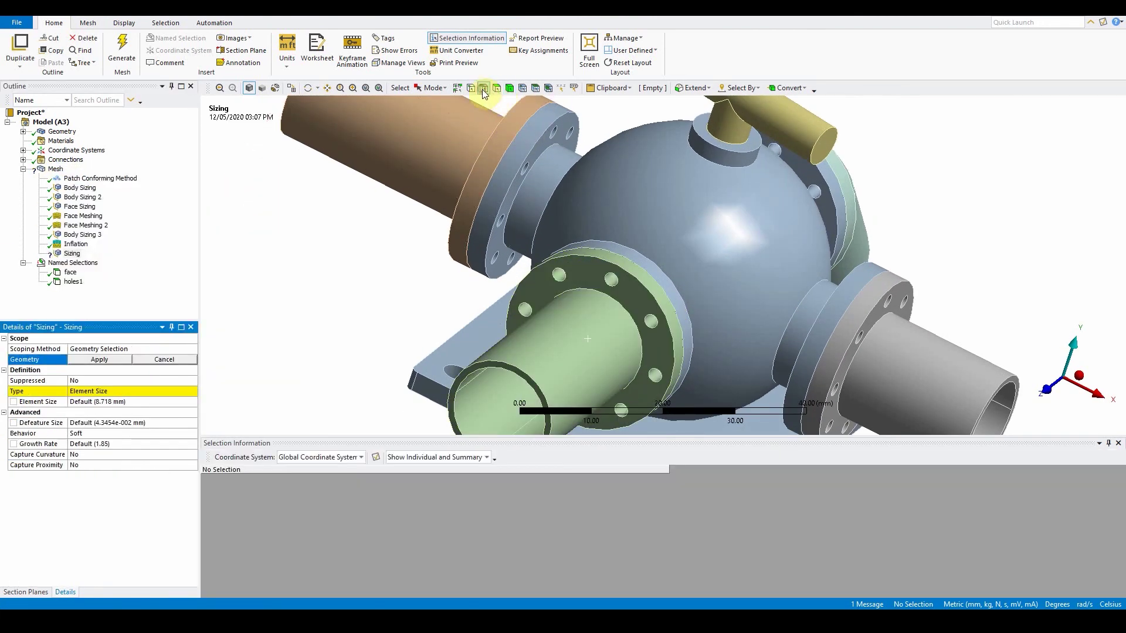
click(604, 280)
ctrl+click(564, 276)
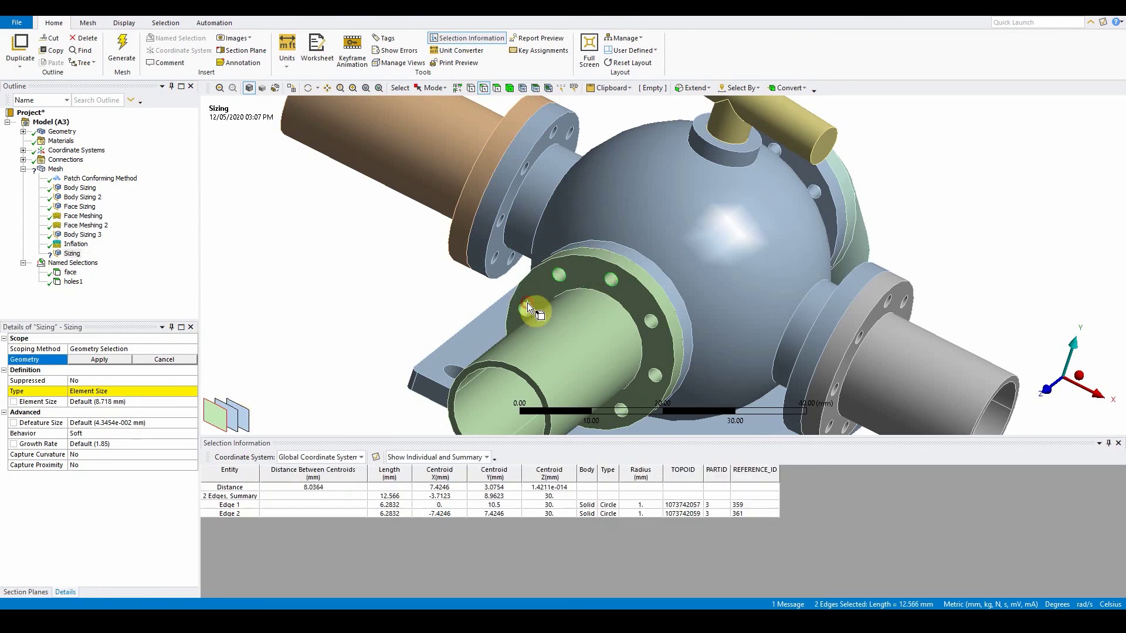
ctrl+click(527, 303)
ctrl+click(646, 317)
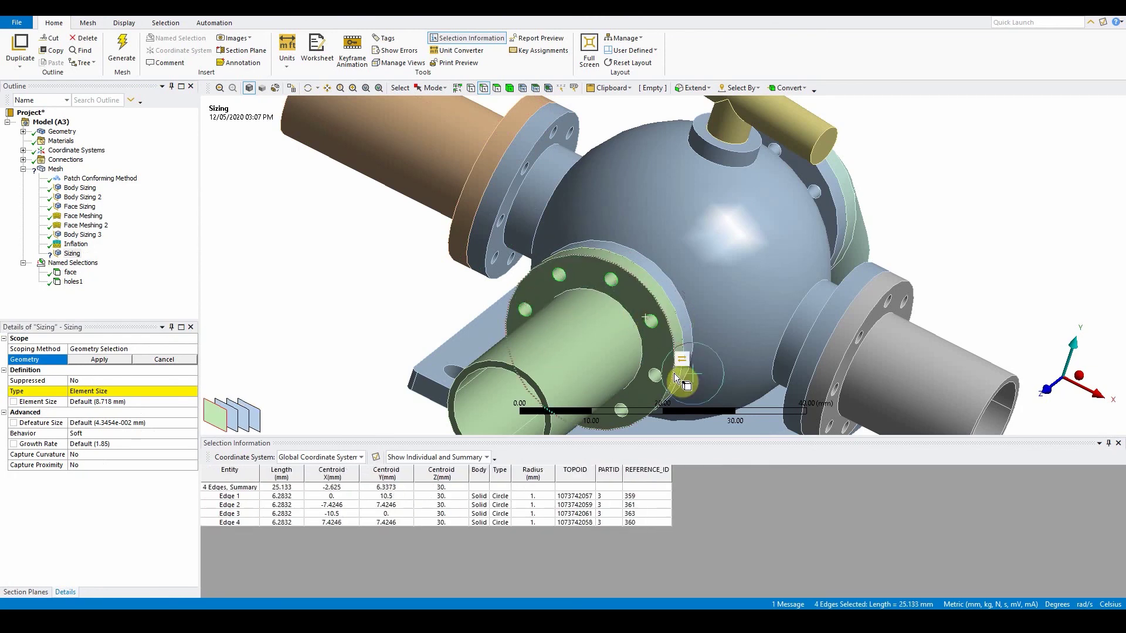
ctrl+middle_drag(674, 352, 676, 307)
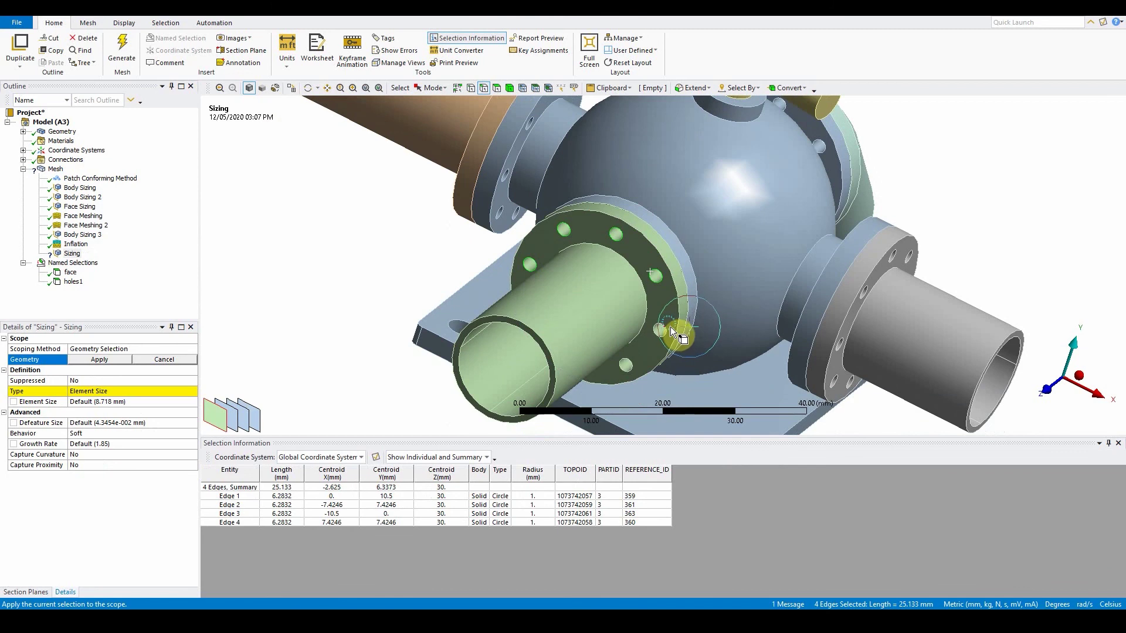
ctrl+click(667, 330)
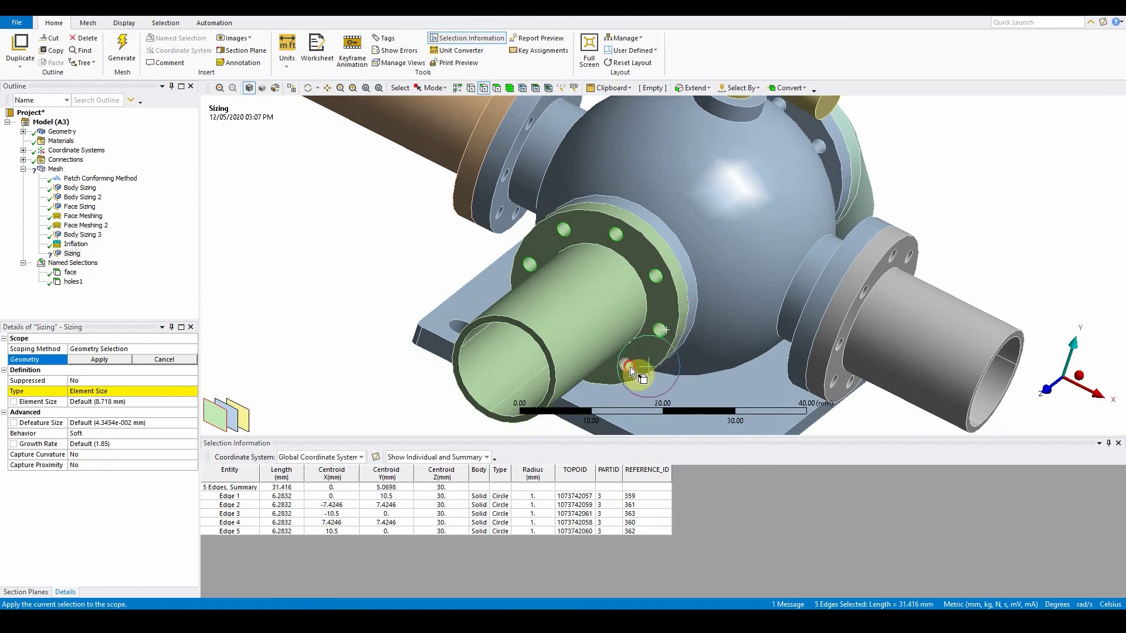
ctrl+click(630, 367)
middle_drag(615, 364, 585, 372)
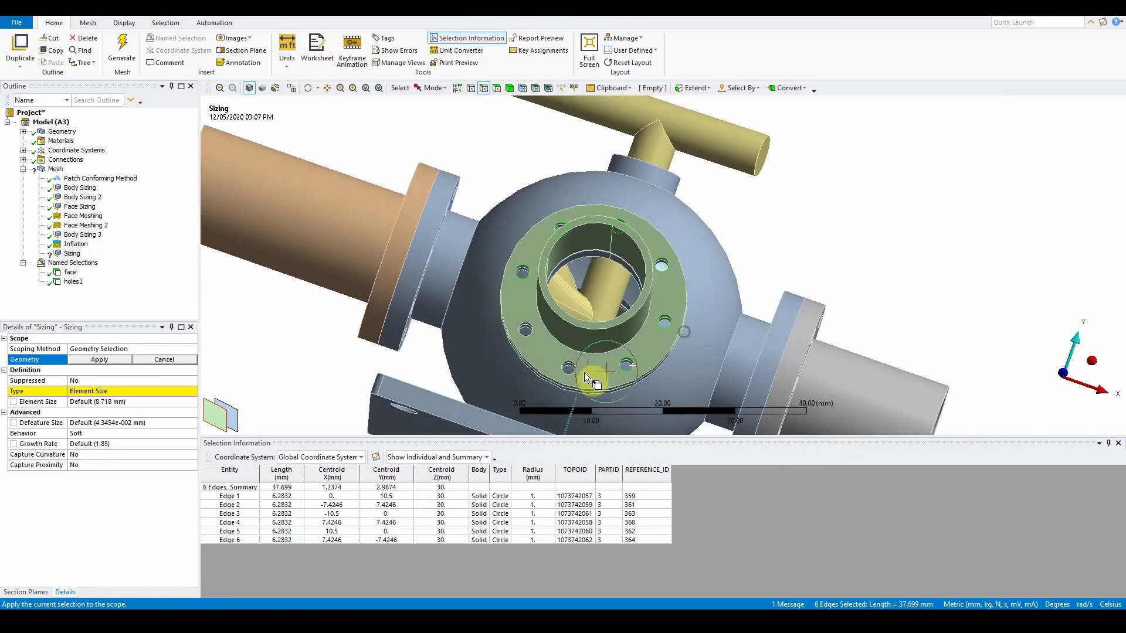
ctrl+click(576, 371)
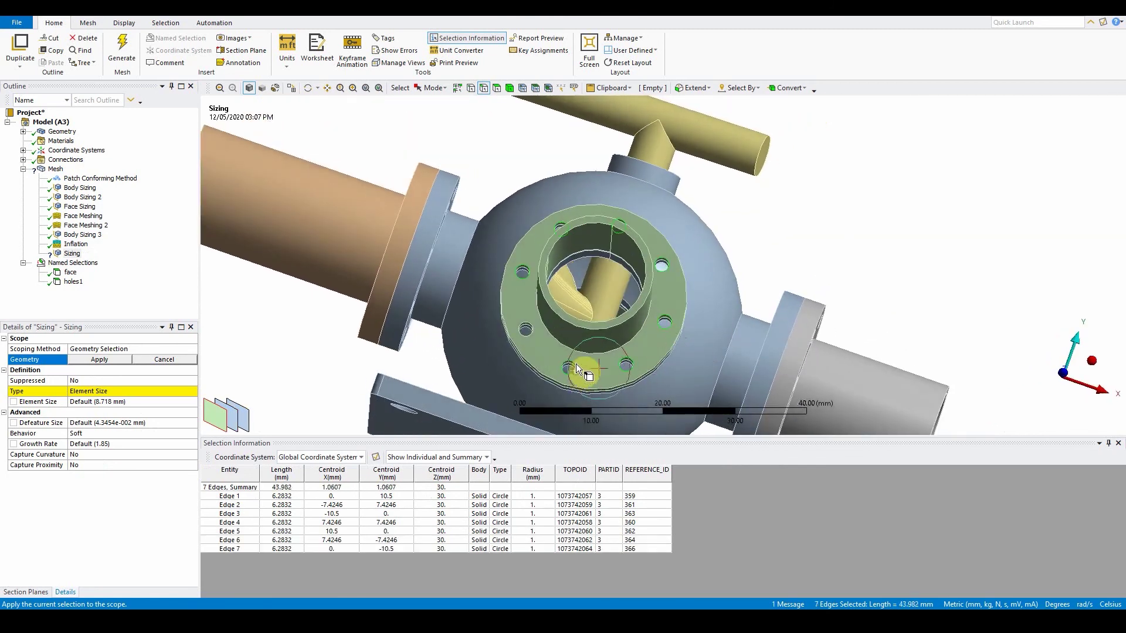
ctrl+click(533, 336)
middle_drag(634, 361, 410, 358)
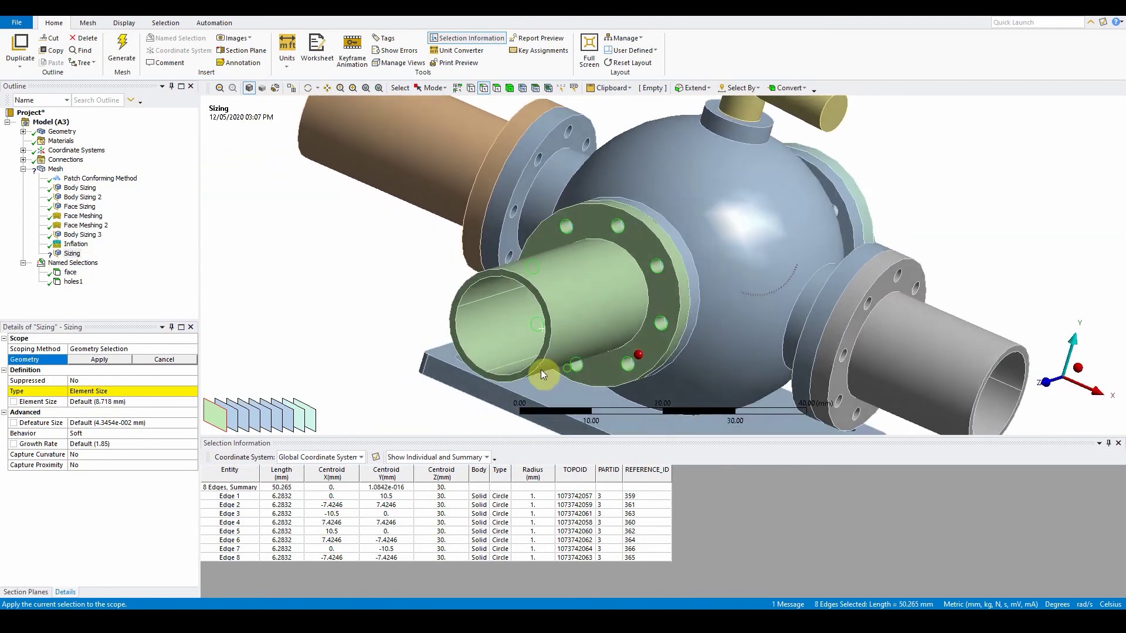
click(118, 360)
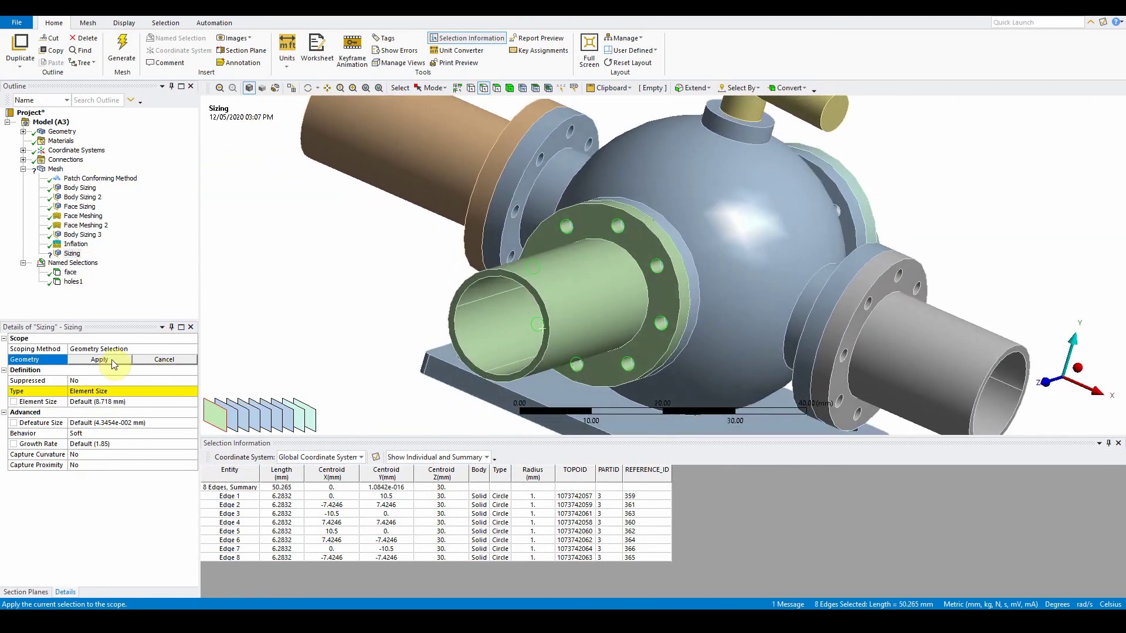
Set the edge sizing type to Number of Divisions with 8 divisions
click(126, 391)
click(193, 391)
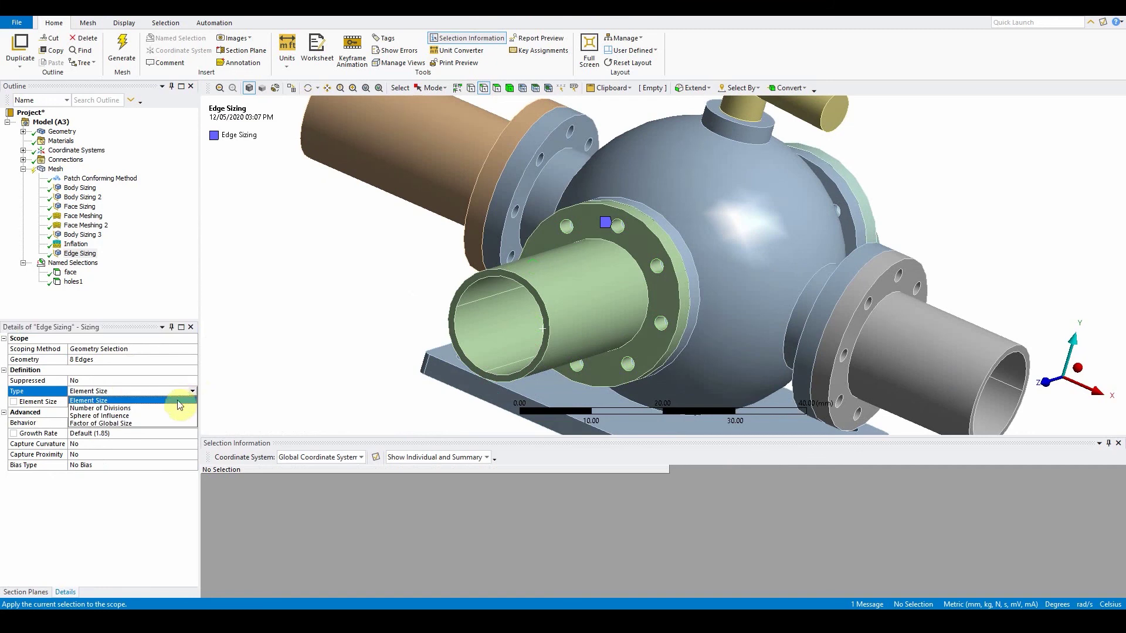
click(178, 408)
click(138, 403)
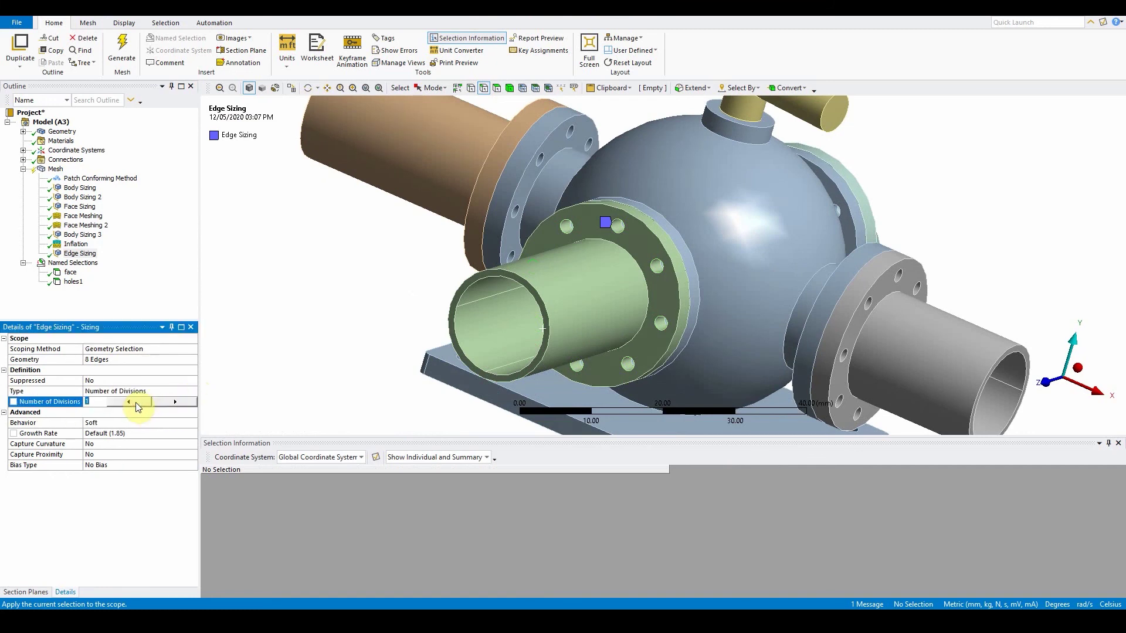
key(BackSpace)
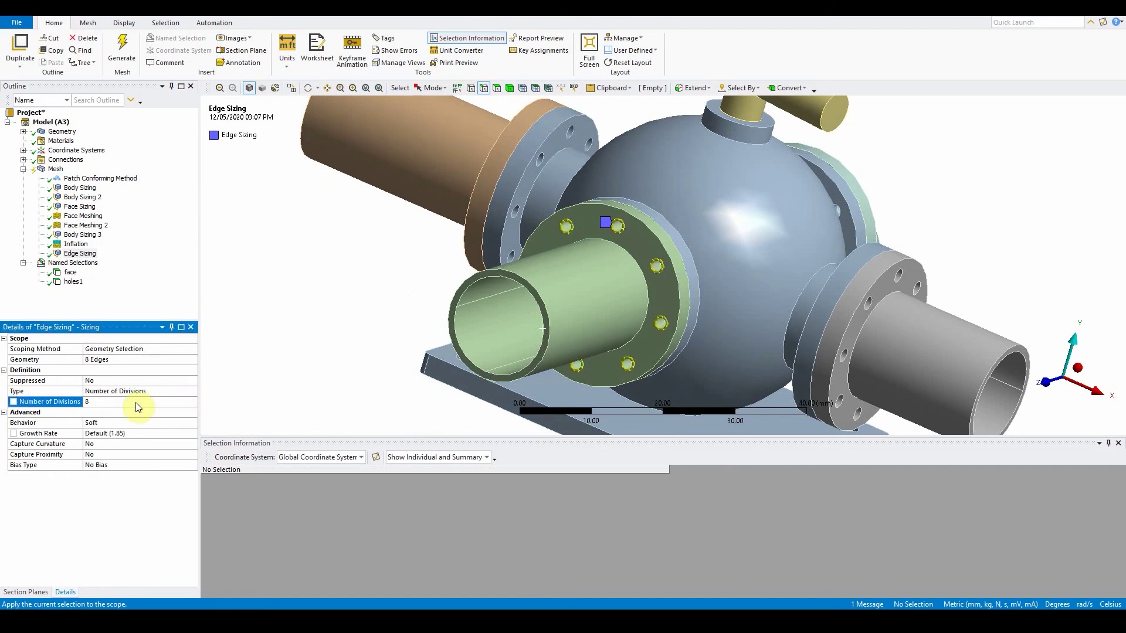
Raise the edge sizing's number of divisions to 20 and set its behavior to Hard
scroll(554, 258, up, 4)
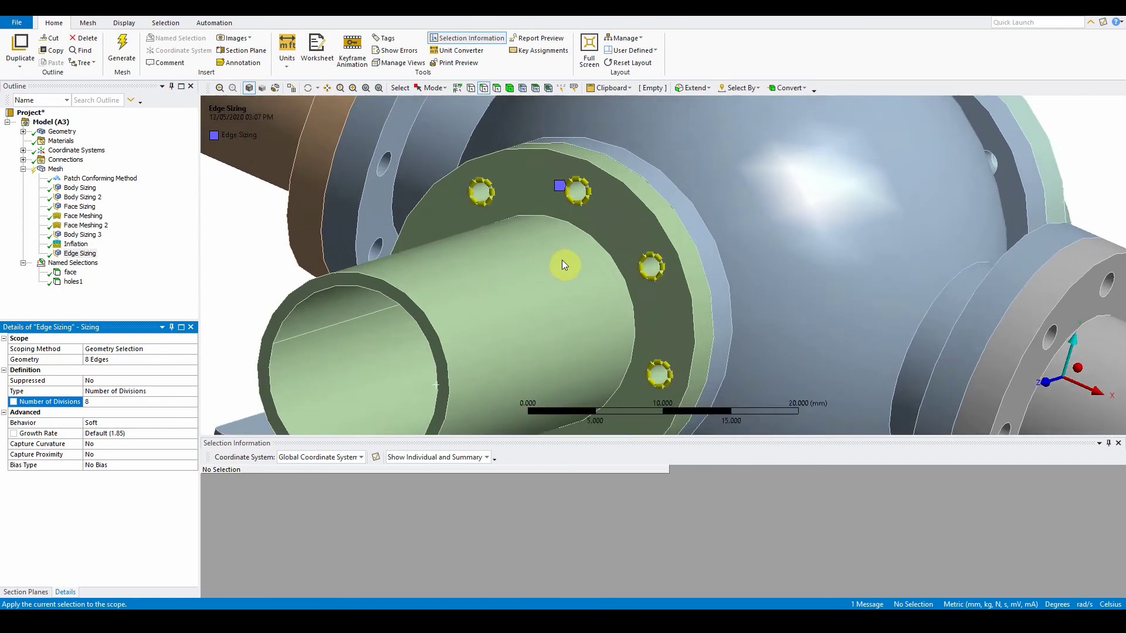
scroll(617, 288, up, 3)
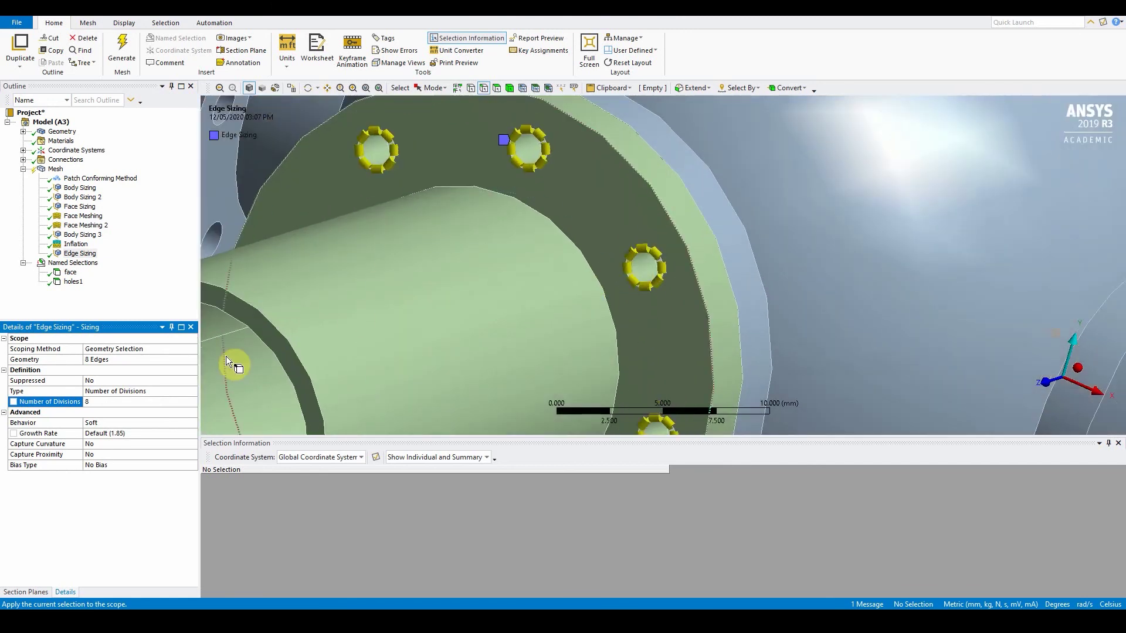
click(106, 401)
text(20)
key(Return)
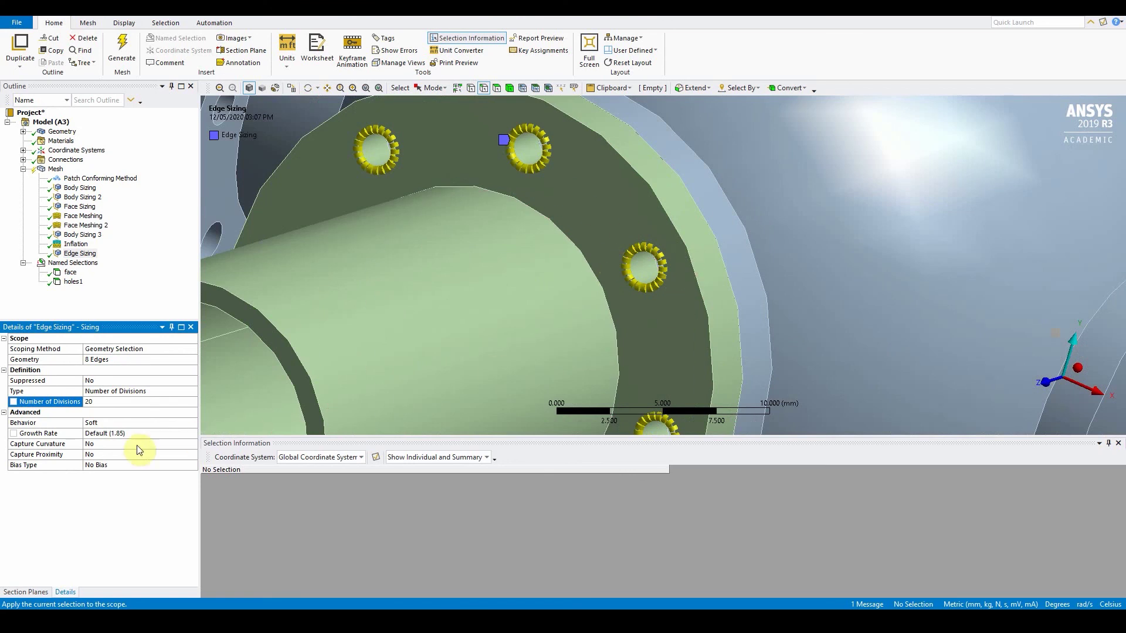
click(95, 422)
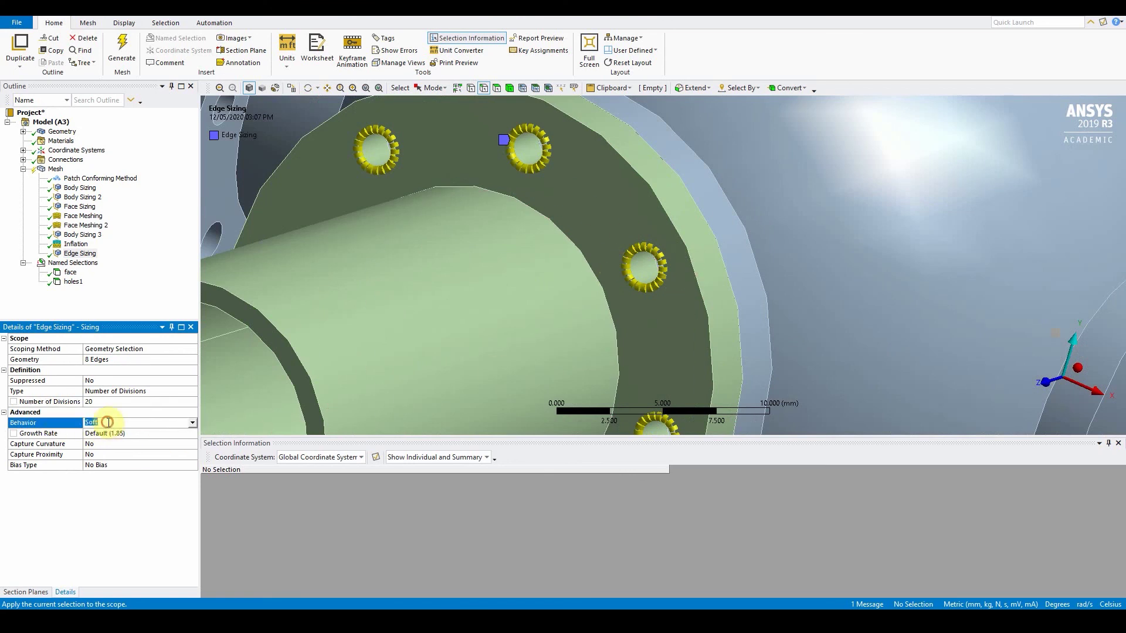
click(193, 422)
click(174, 440)
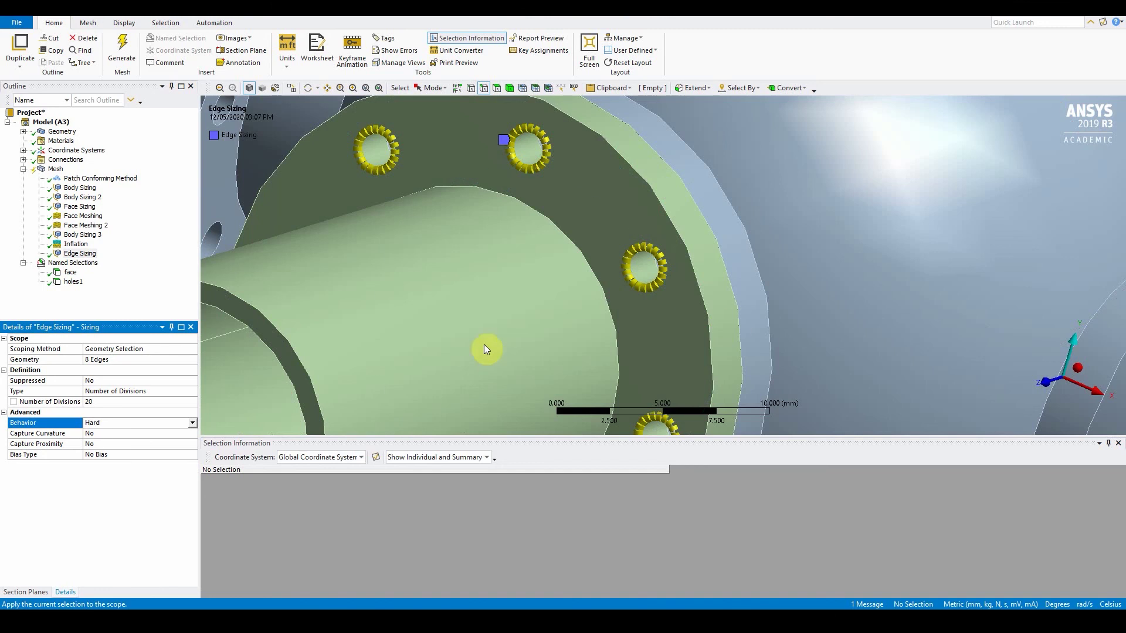
Insert a Face Meshing control under Mesh and scope it to the named selection holes1
click(56, 169)
right_click(57, 169)
mouse_move(104, 174)
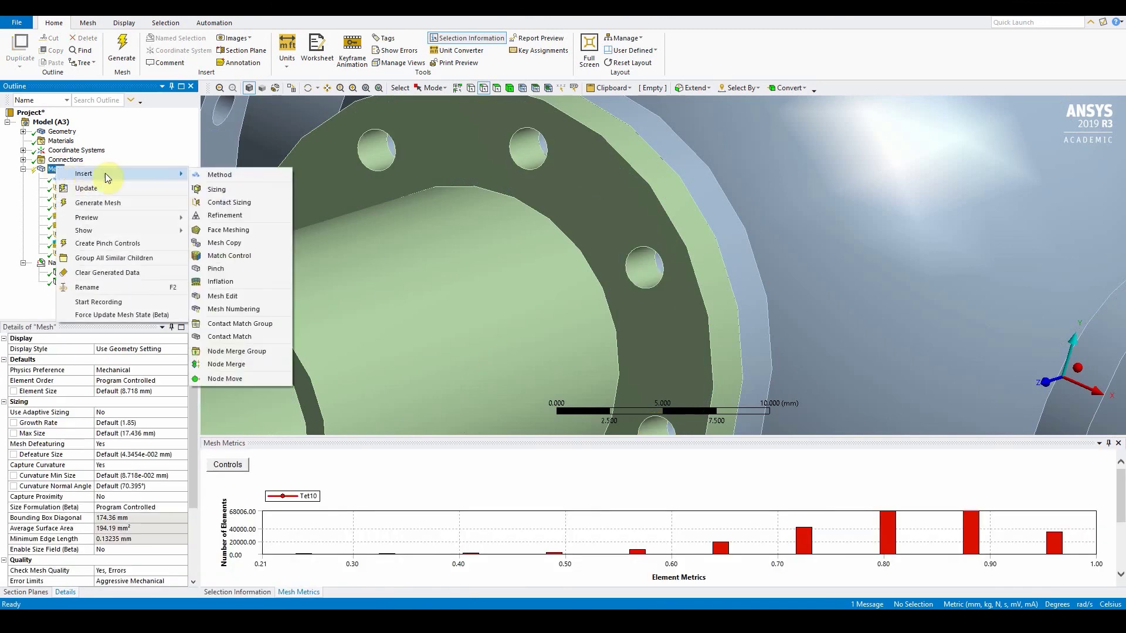
click(229, 230)
click(181, 349)
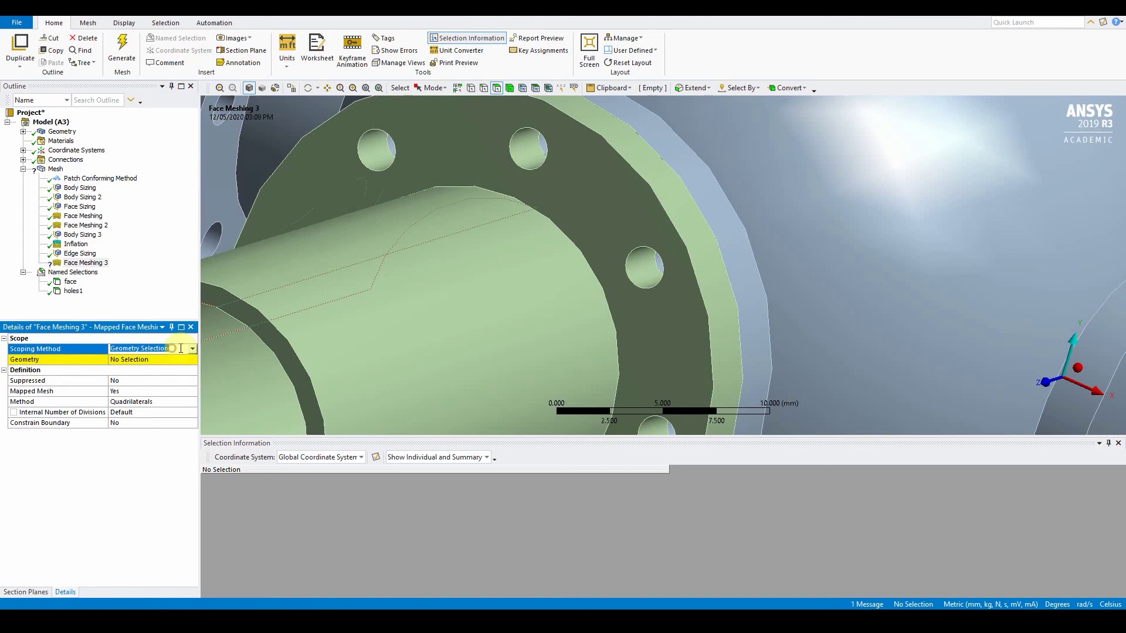
click(193, 348)
click(171, 369)
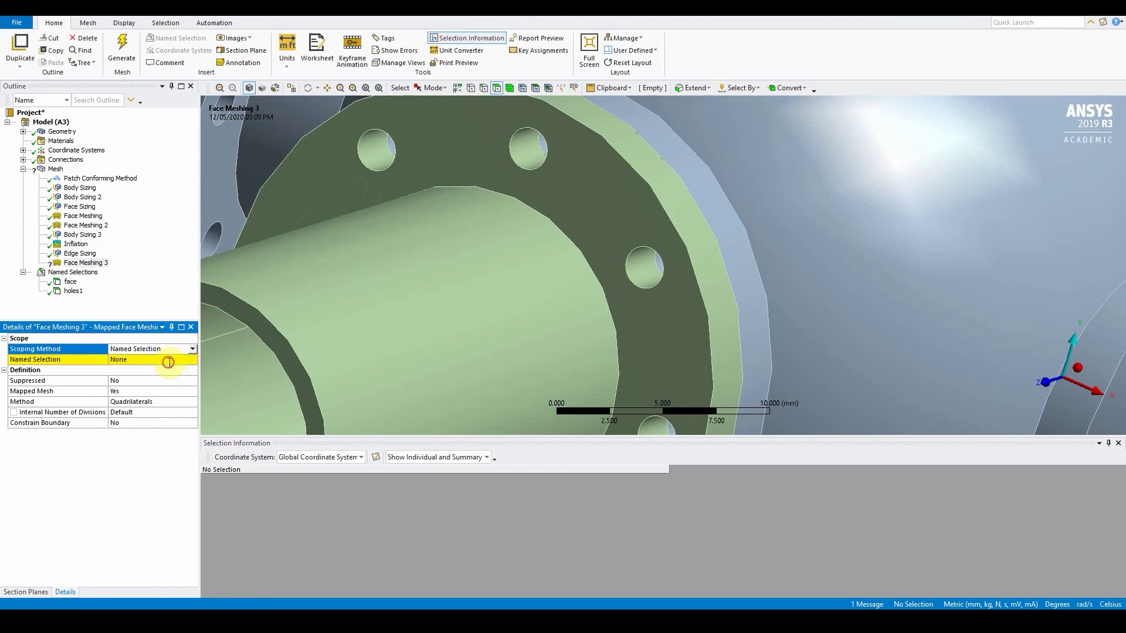
click(193, 360)
click(174, 375)
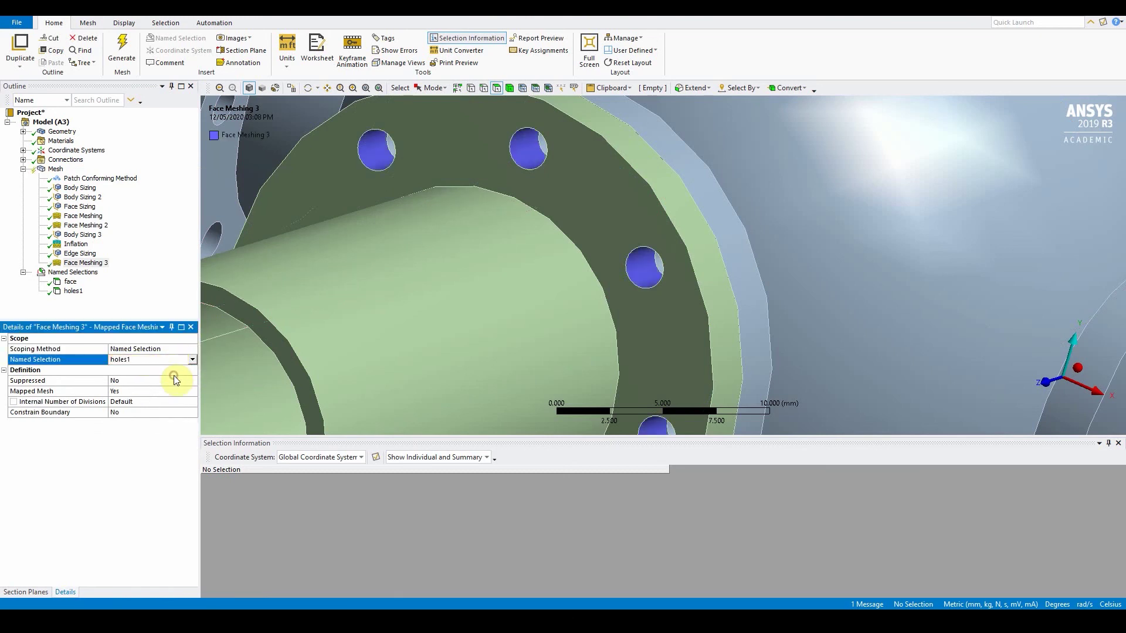
Generate the mesh and show it on the shaded model
mouse_move(590, 268)
middle_down()
mouse_move(594, 279)
mouse_move(584, 272)
middle_up()
scroll(585, 273, down, 5)
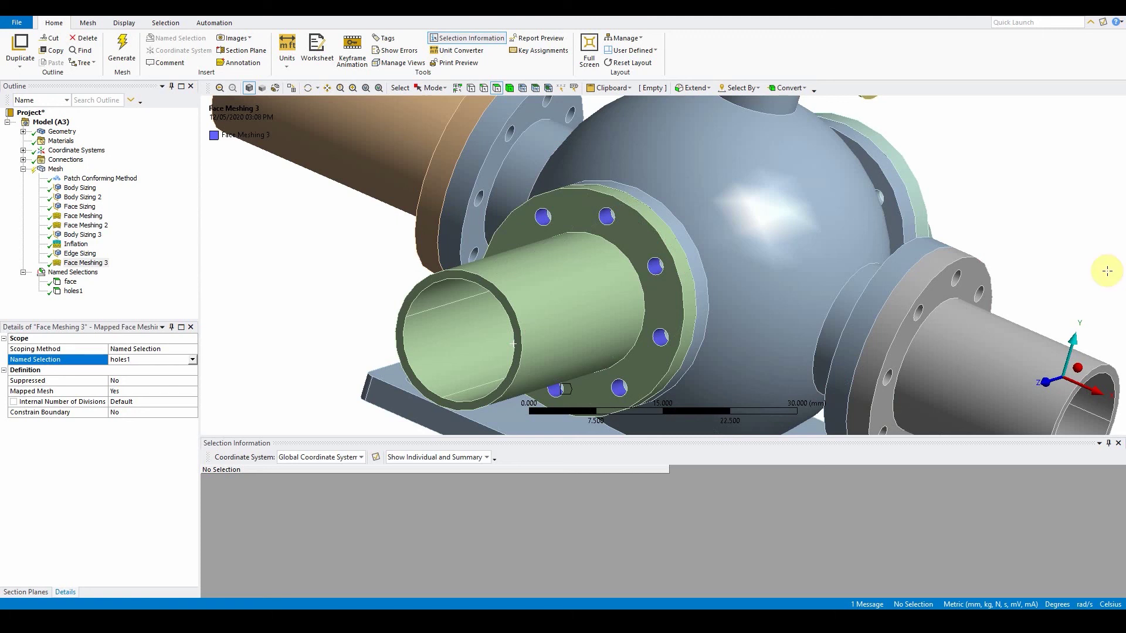
key(ctrl+g)
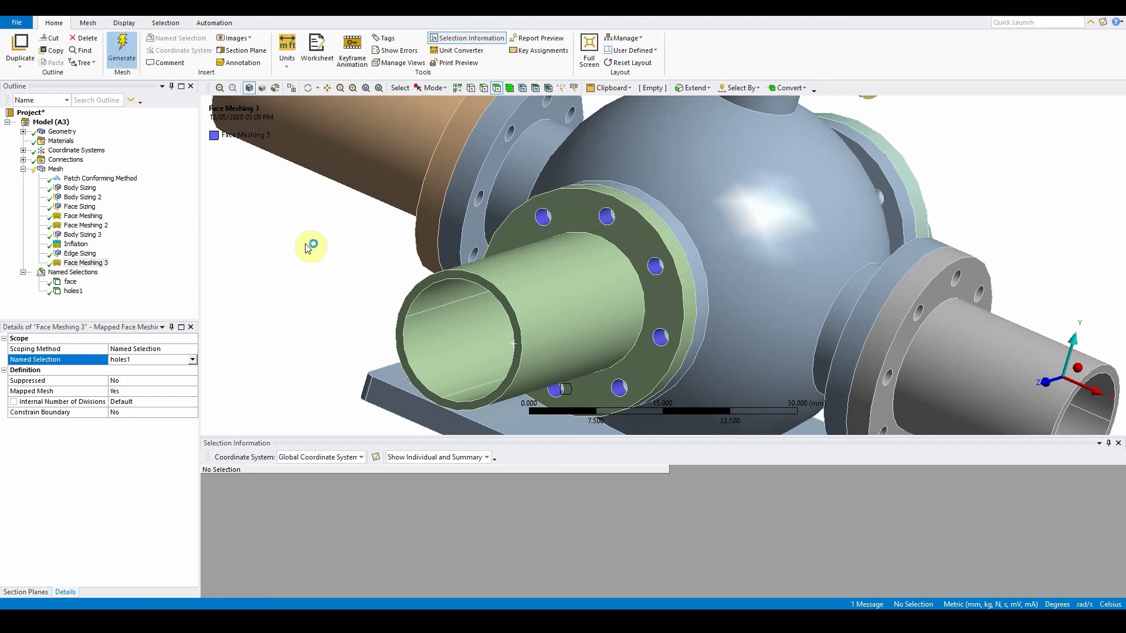
click(275, 88)
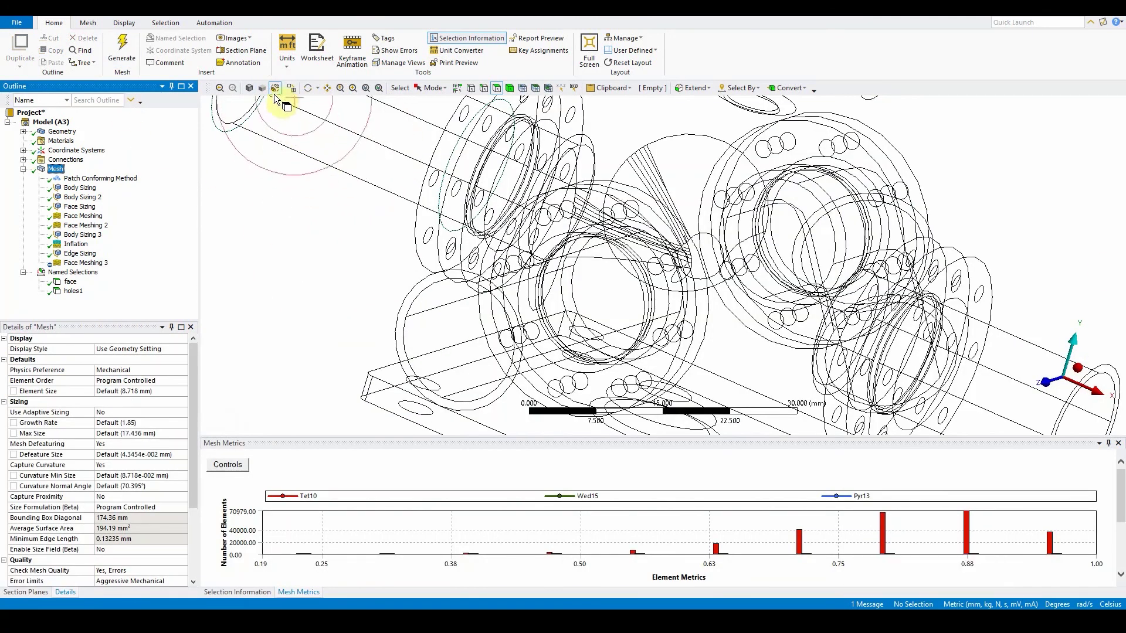
click(275, 88)
click(292, 88)
Examine the generated mesh around the bolt holes of the green flange and on the whole assembly
scroll(713, 322, up, 8)
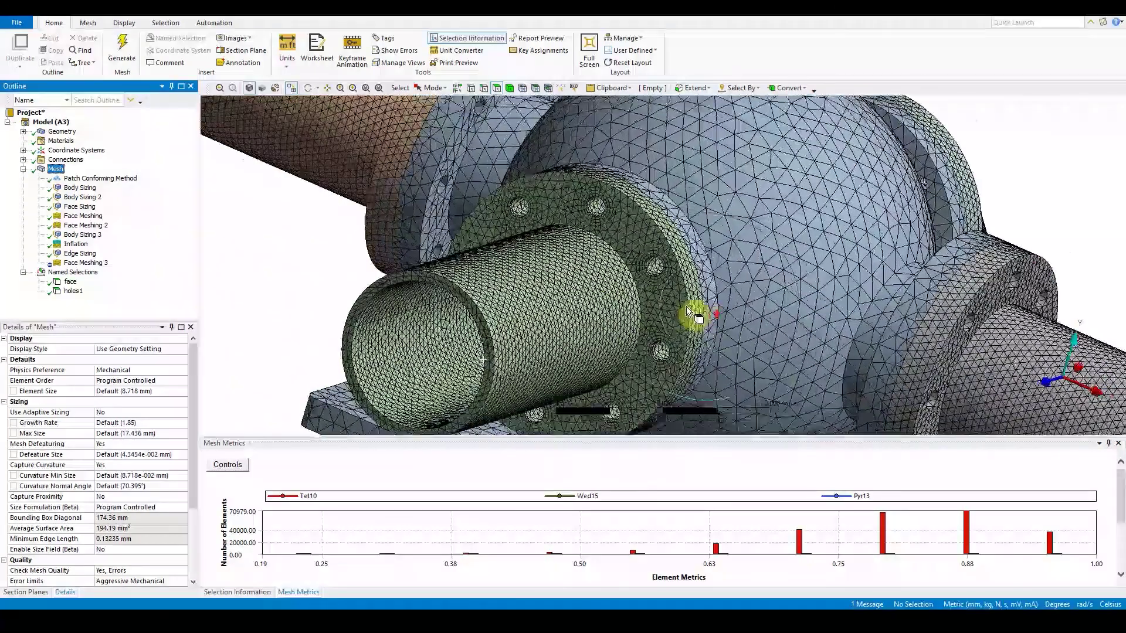
scroll(687, 307, up, 4)
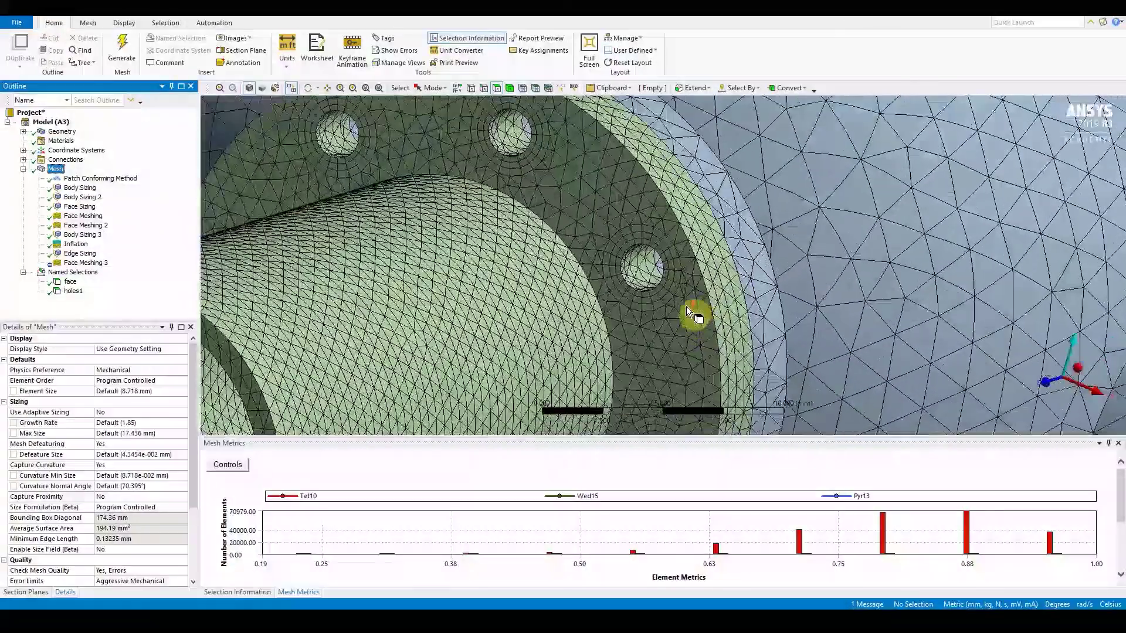
scroll(674, 325, up, 2)
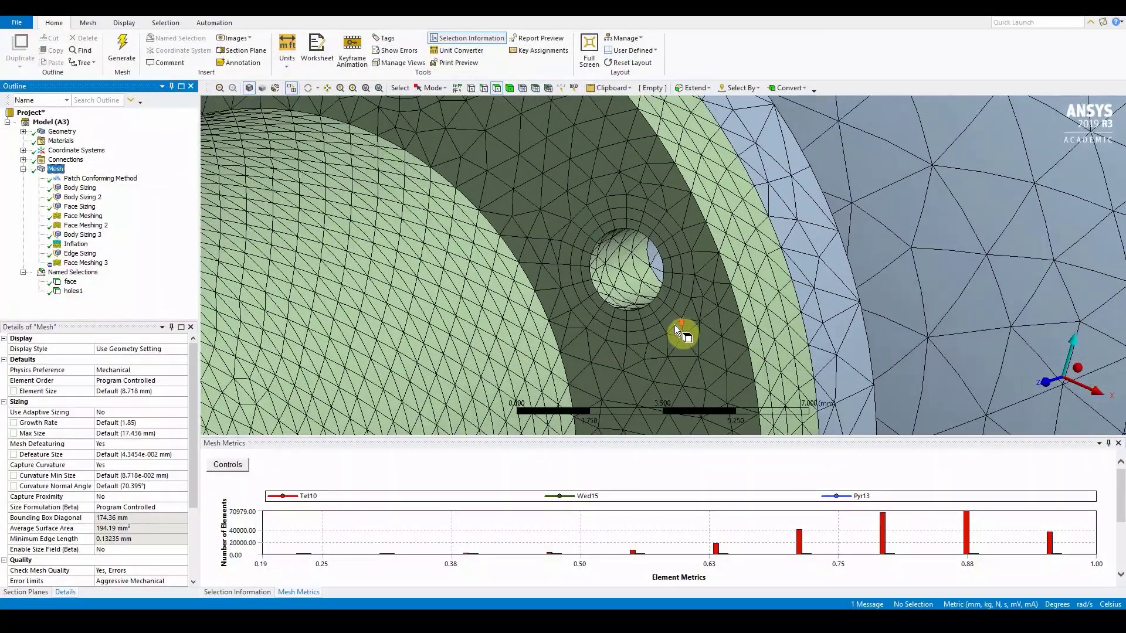
middle_drag(675, 326, 649, 321)
scroll(648, 321, down, 5)
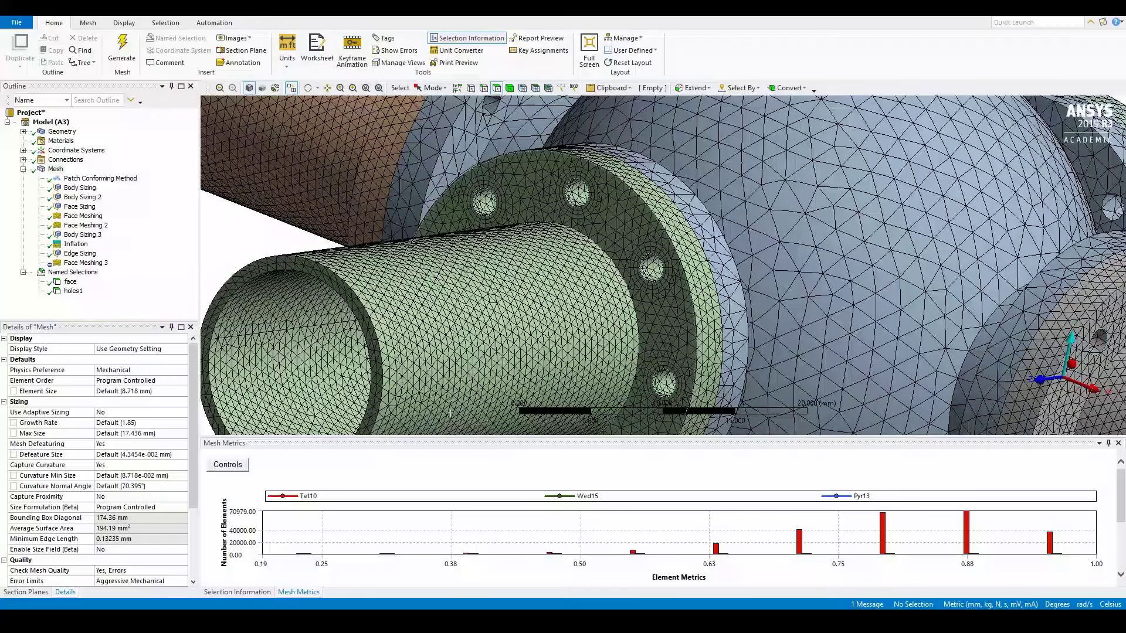
scroll(639, 317, down, 6)
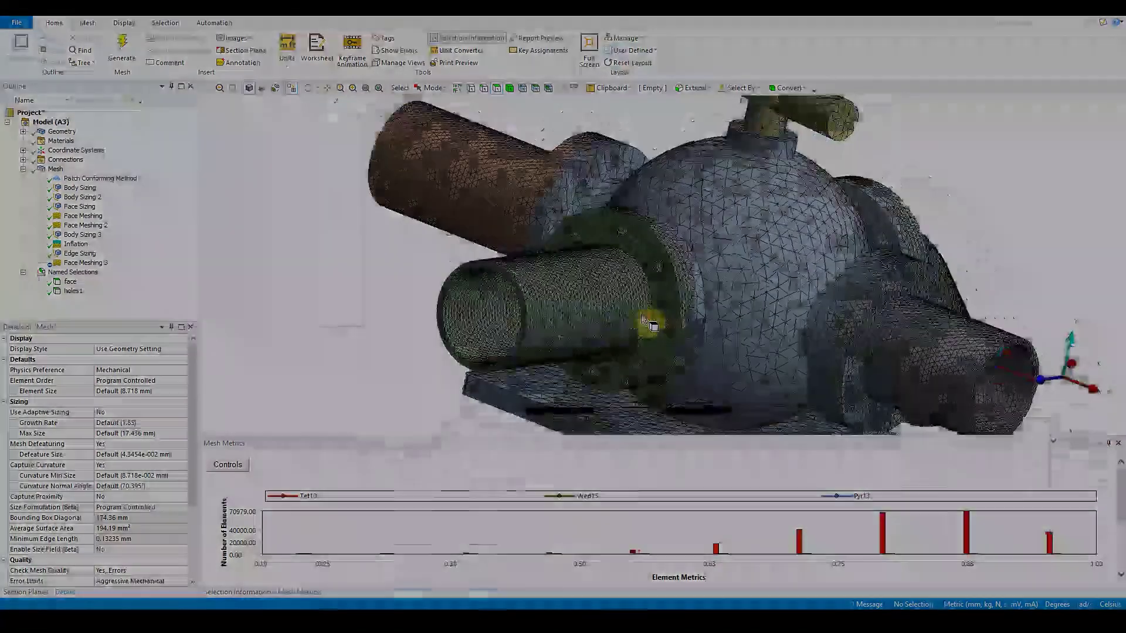